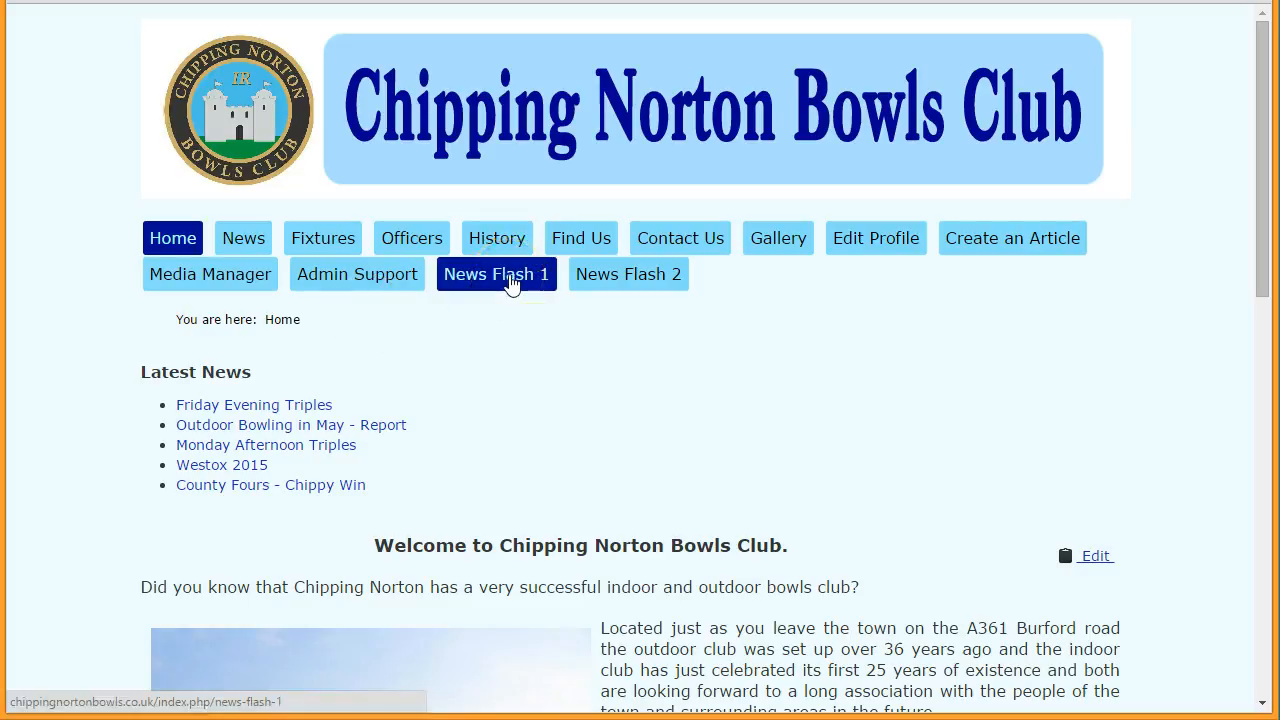
Step: View the News Flash 1 page with its article, and return to the home page
{"action": "left_click", "coordinate": [510, 285]}
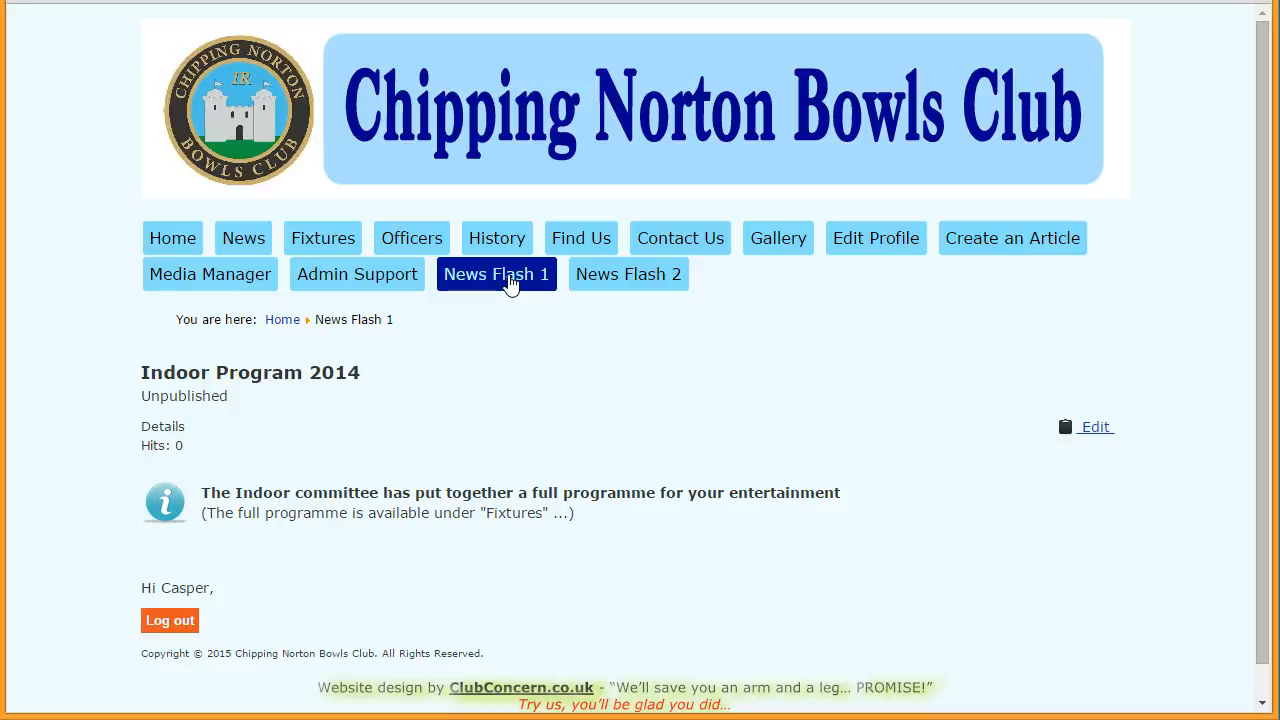
{"action": "scroll", "coordinate": [86, 360], "scroll_direction": "down", "scroll_amount": 1}
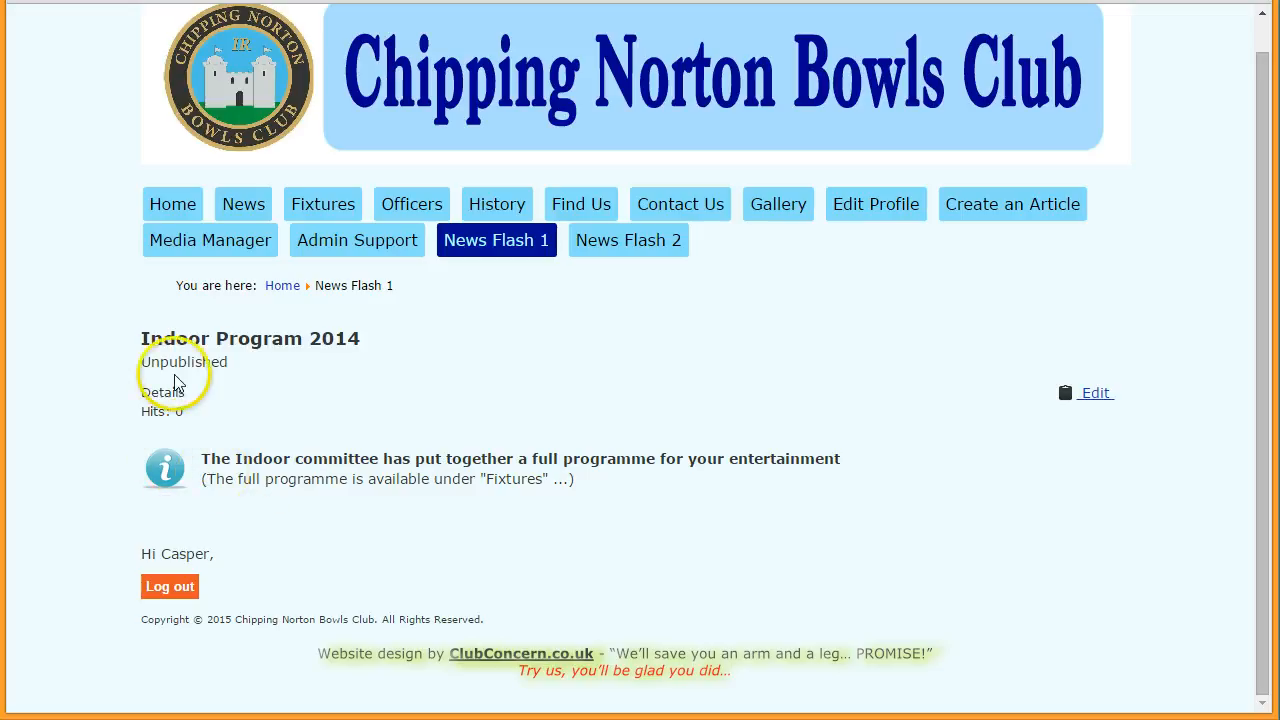
{"action": "left_click", "coordinate": [176, 208]}
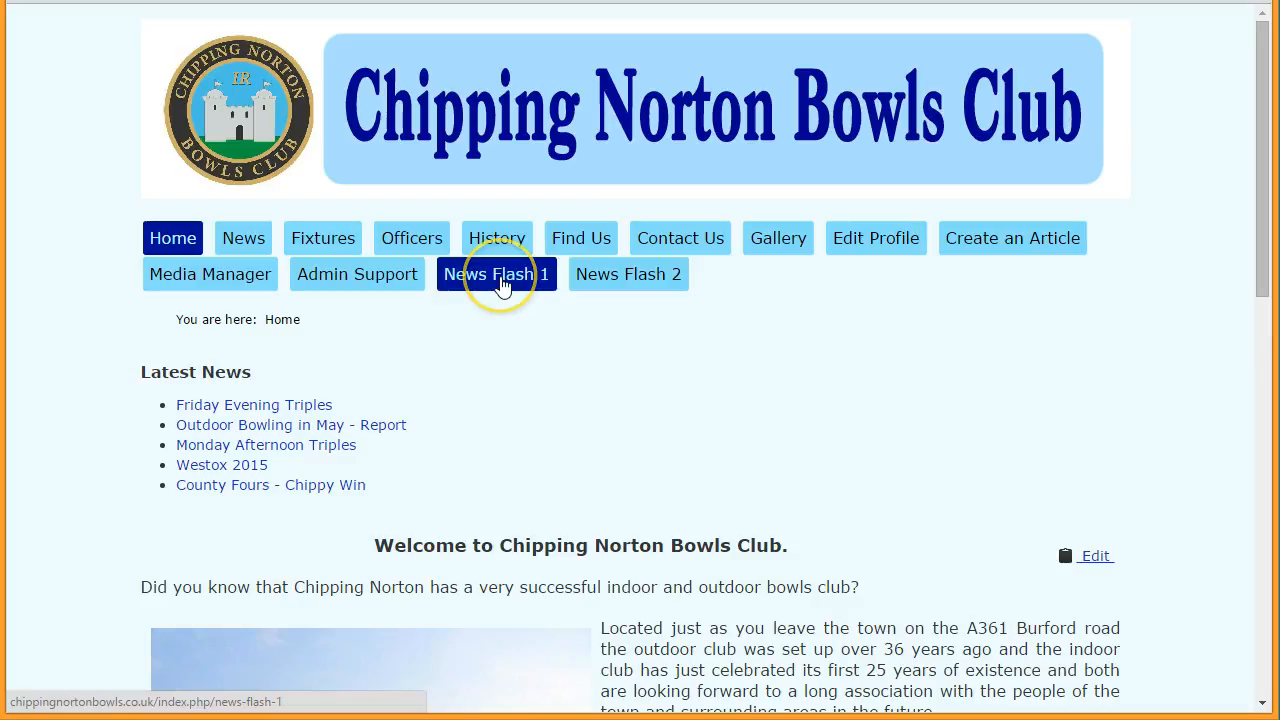
Step: Open the Indoor Program 2014 article on the News Flash 1 page for editing
{"action": "left_click", "coordinate": [502, 284]}
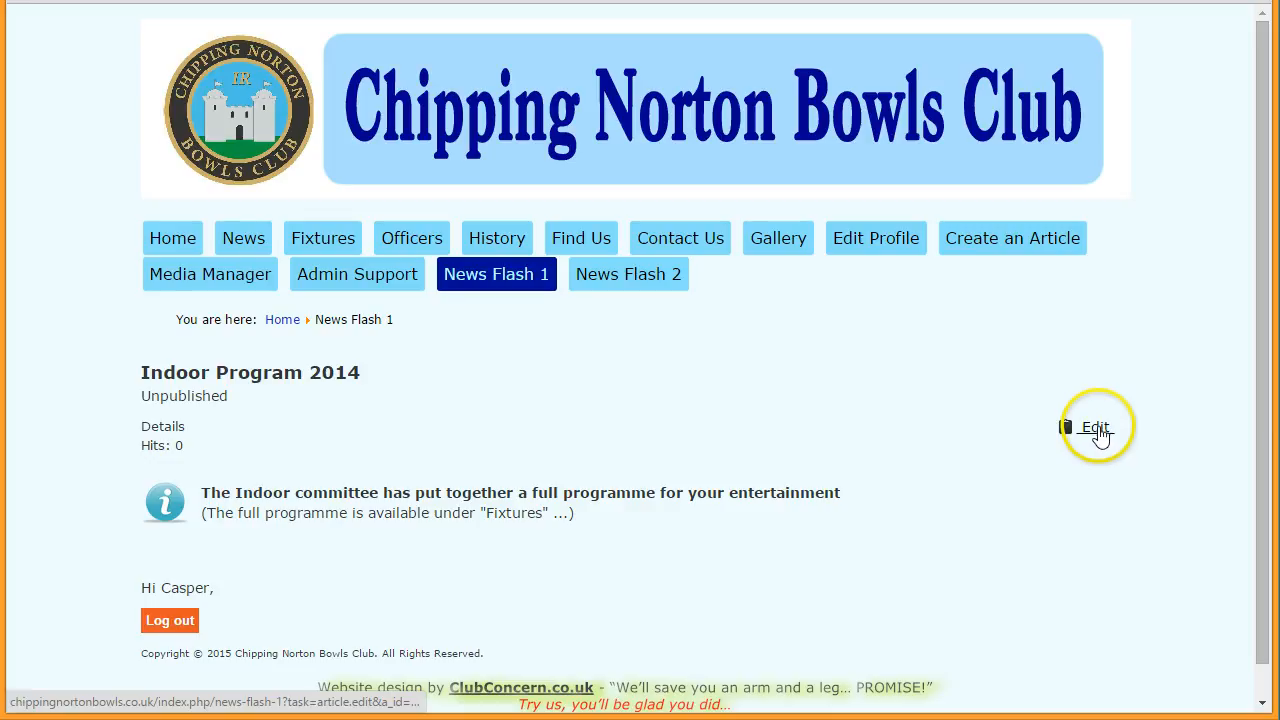
{"action": "left_click", "coordinate": [1096, 428]}
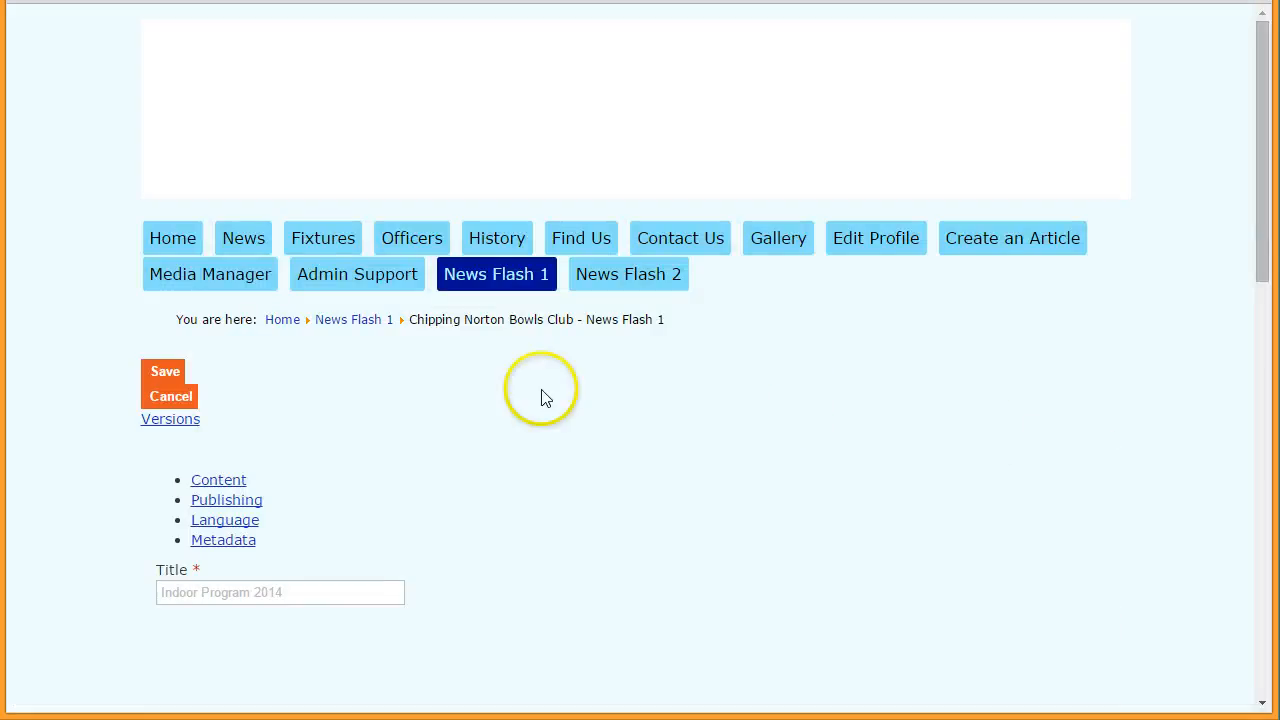
{"action": "scroll", "coordinate": [70, 397], "scroll_direction": "down", "scroll_amount": 4}
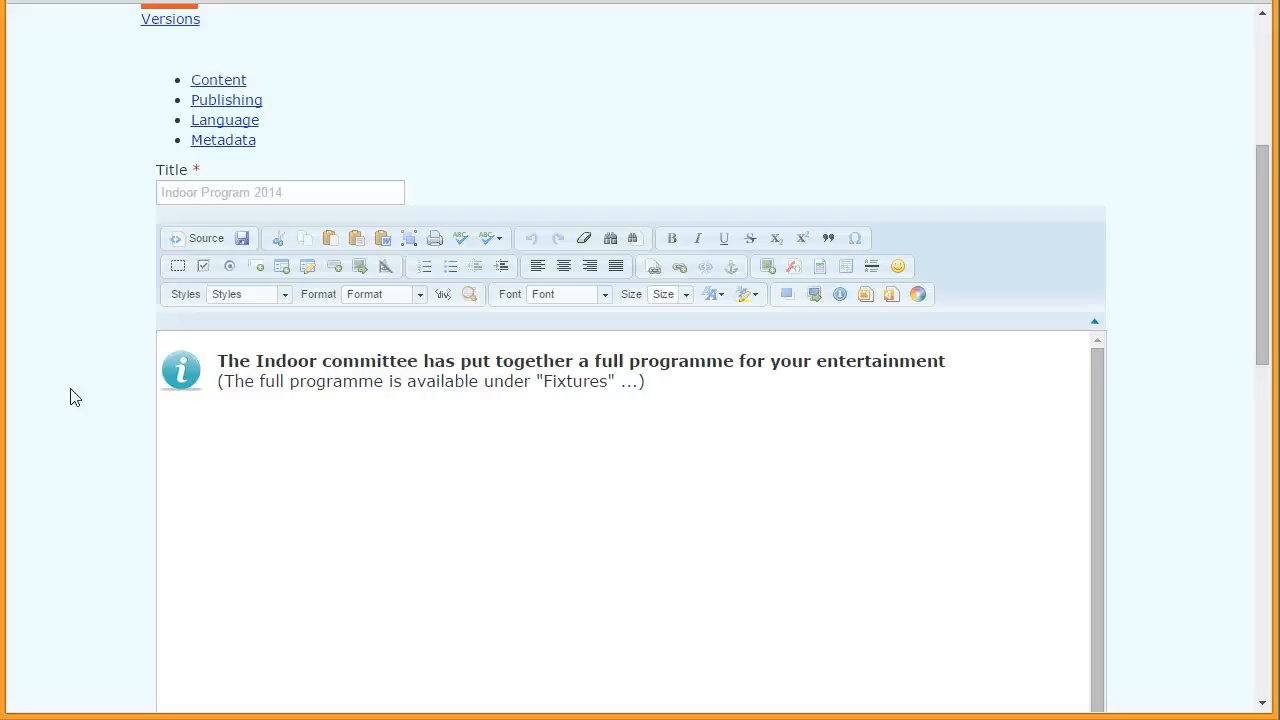
{"action": "left_click", "coordinate": [72, 396]}
{"action": "left_click", "coordinate": [72, 402]}
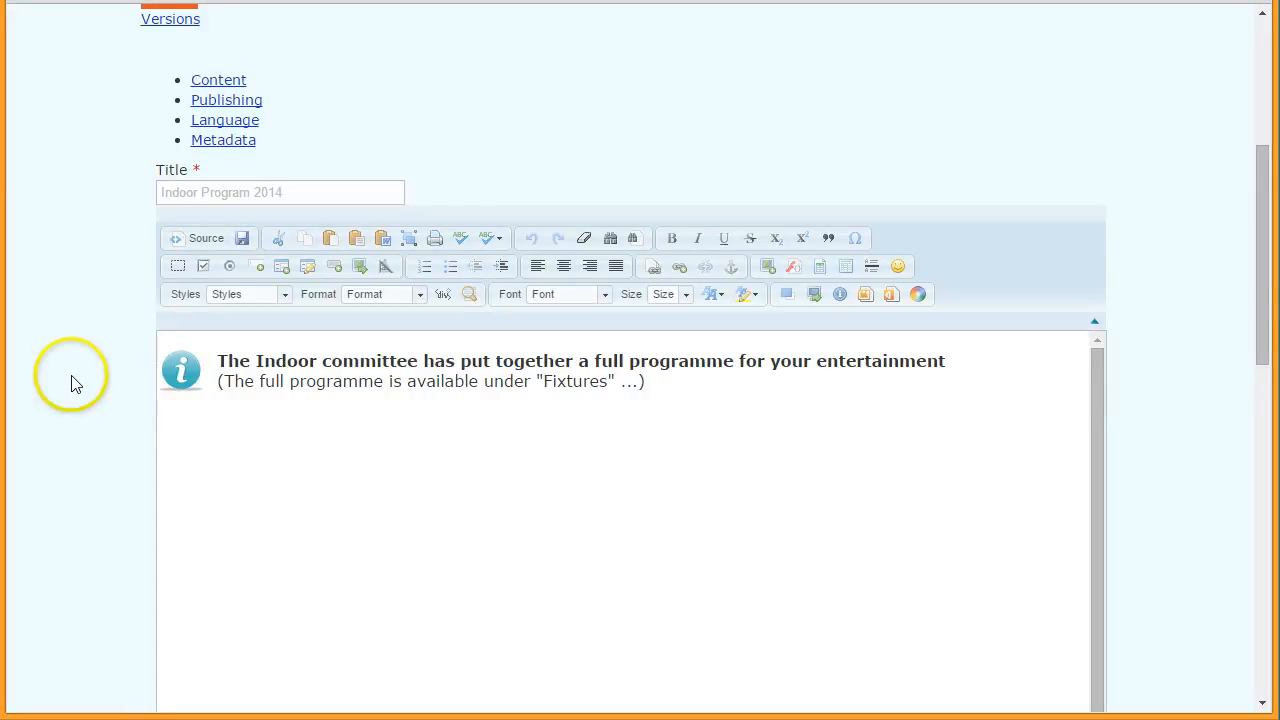
Step: Set the article's status to Published and save the article
{"action": "scroll", "coordinate": [75, 395], "scroll_direction": "up", "scroll_amount": 1}
{"action": "scroll", "coordinate": [78, 390], "scroll_direction": "down", "scroll_amount": 5}
{"action": "scroll", "coordinate": [82, 380], "scroll_direction": "down", "scroll_amount": 2}
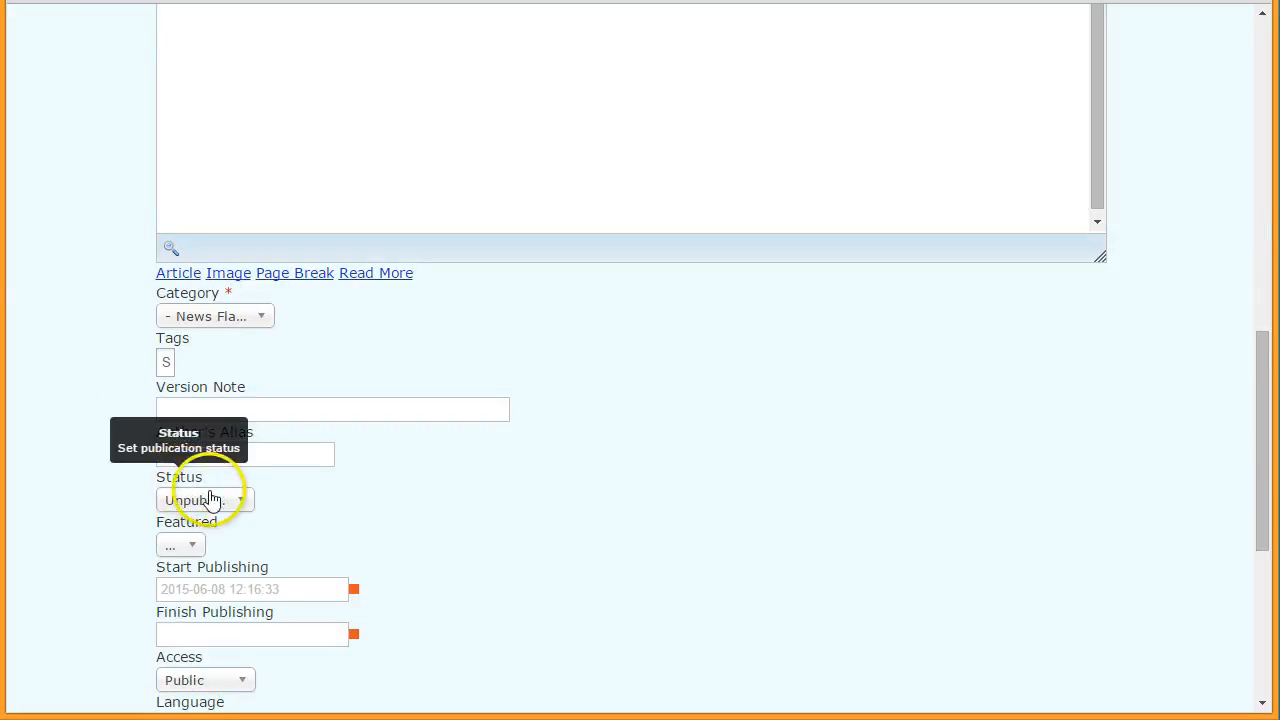
{"action": "left_click", "coordinate": [240, 503]}
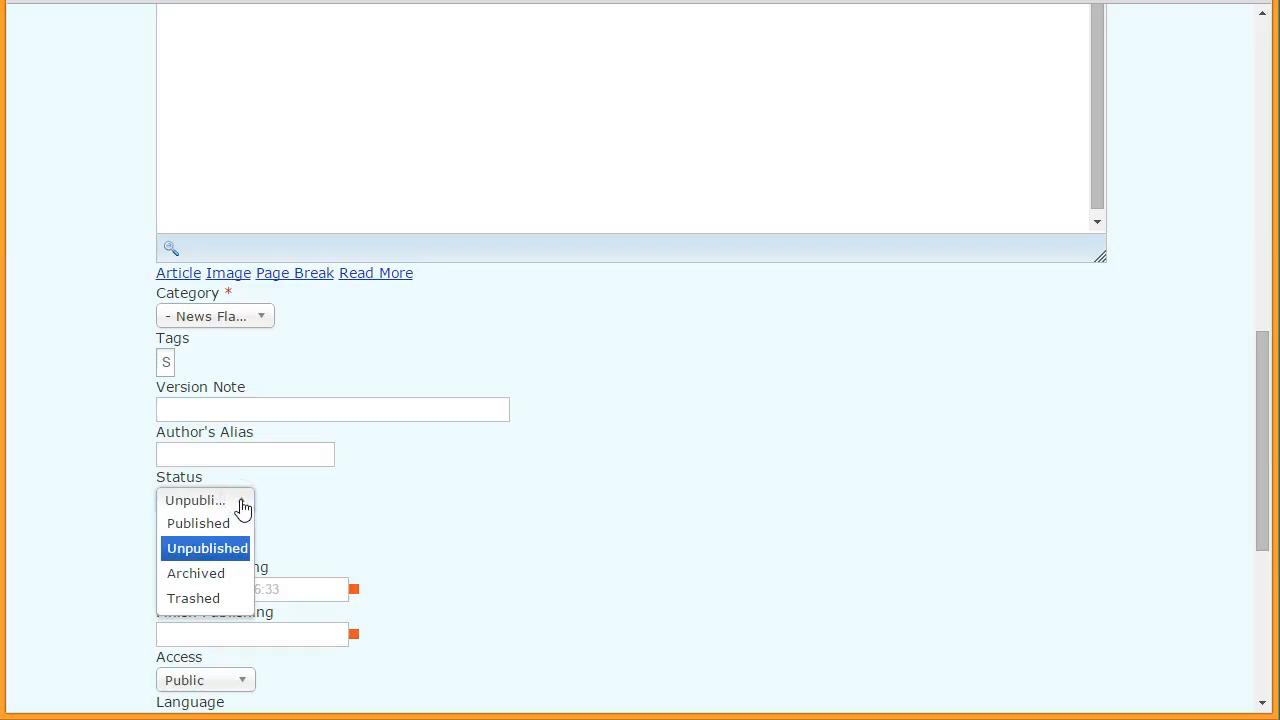
{"action": "left_click", "coordinate": [205, 523]}
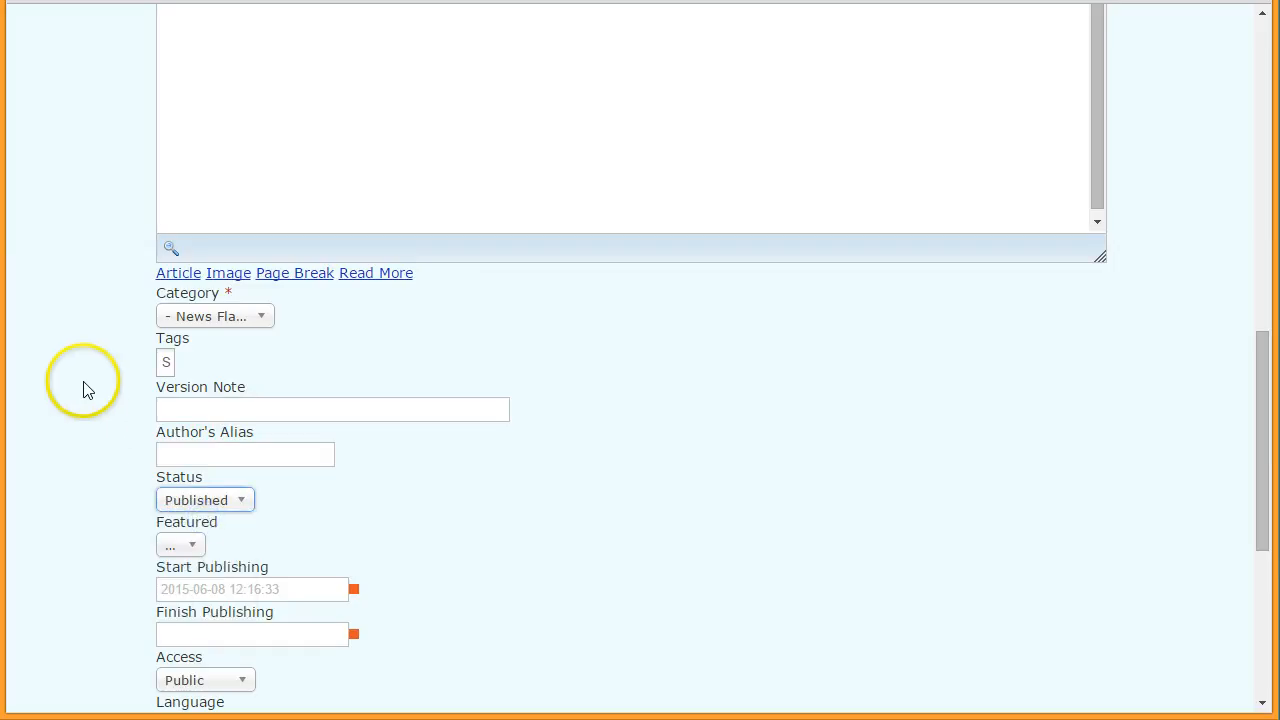
{"action": "scroll", "coordinate": [85, 390], "scroll_direction": "up", "scroll_amount": 10}
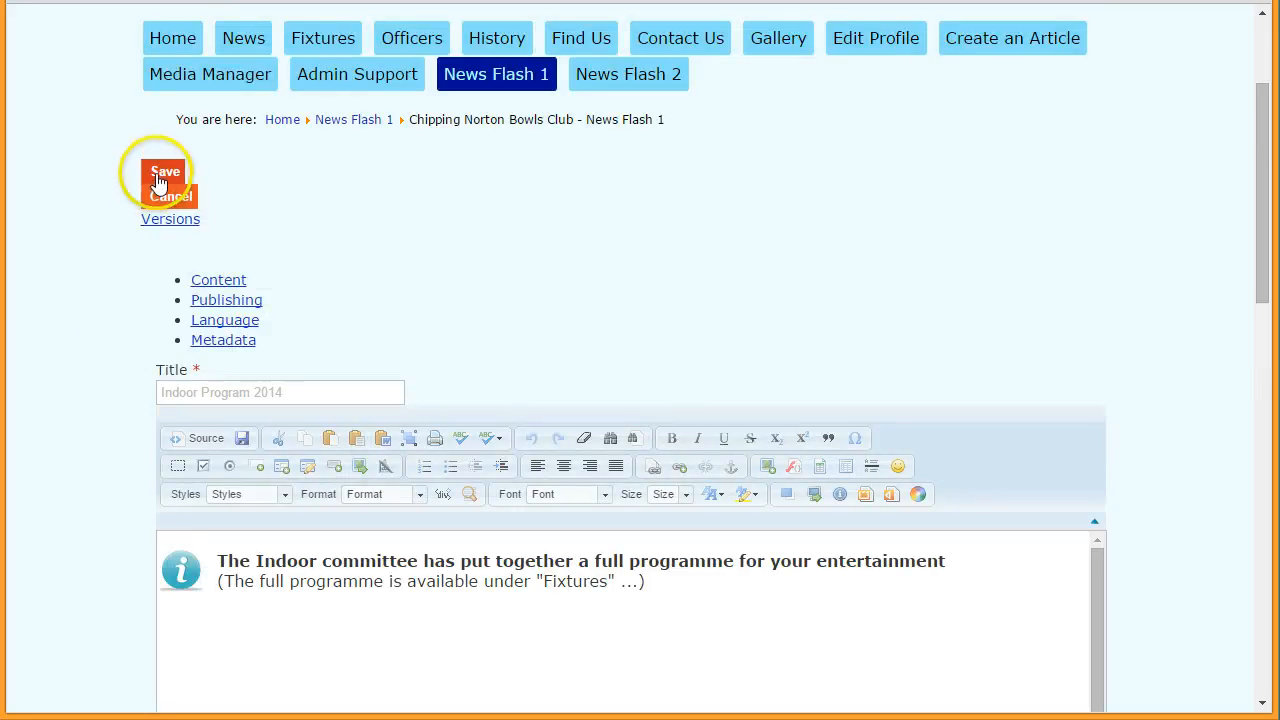
{"action": "left_click", "coordinate": [162, 174]}
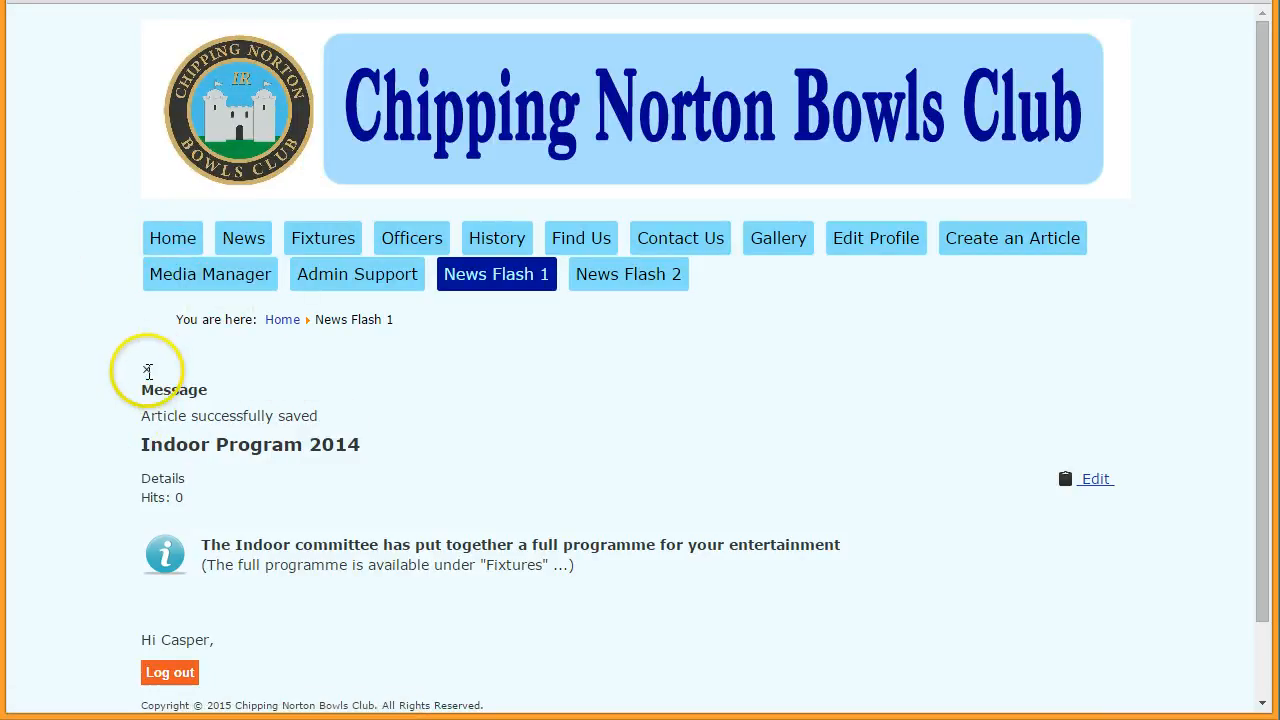
Step: Dismiss the save message and check the news flash area on the home page
{"action": "left_click", "coordinate": [147, 371]}
{"action": "left_click", "coordinate": [173, 245]}
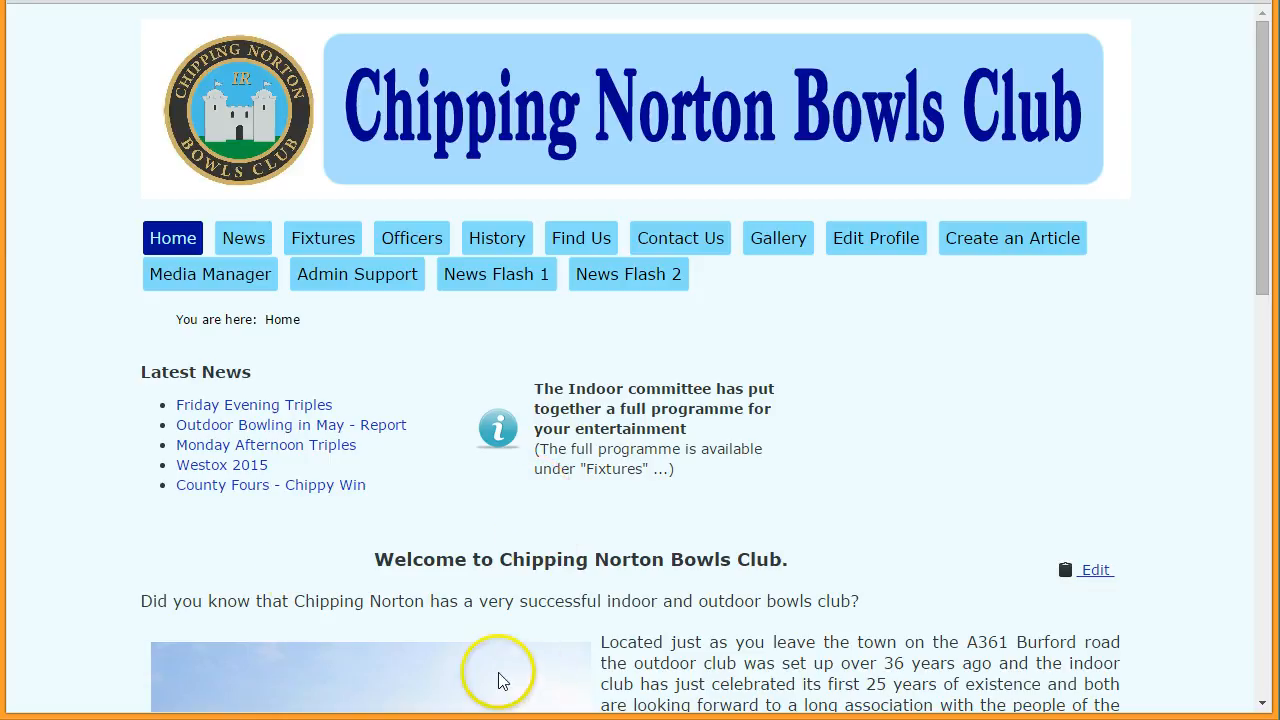
{"action": "scroll", "coordinate": [85, 485], "scroll_direction": "down", "scroll_amount": 2}
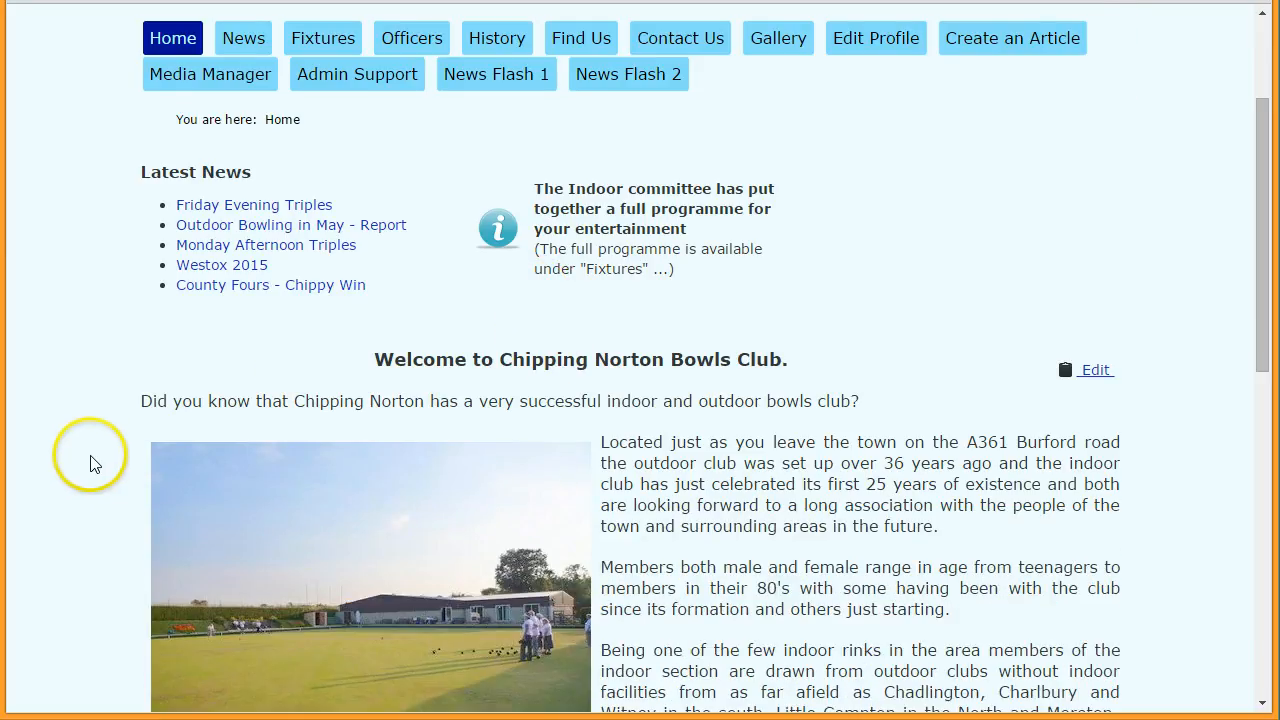
{"action": "scroll", "coordinate": [88, 462], "scroll_direction": "up", "scroll_amount": 1}
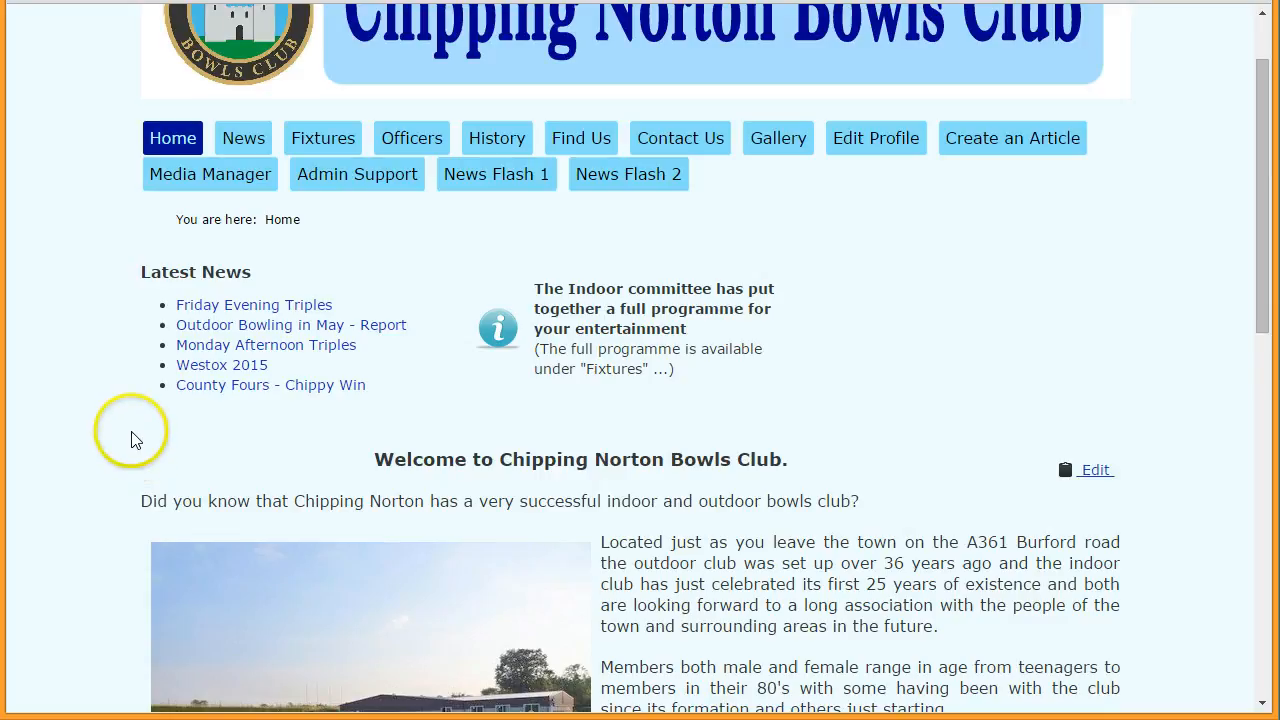
{"action": "scroll", "coordinate": [130, 440], "scroll_direction": "up", "scroll_amount": 1}
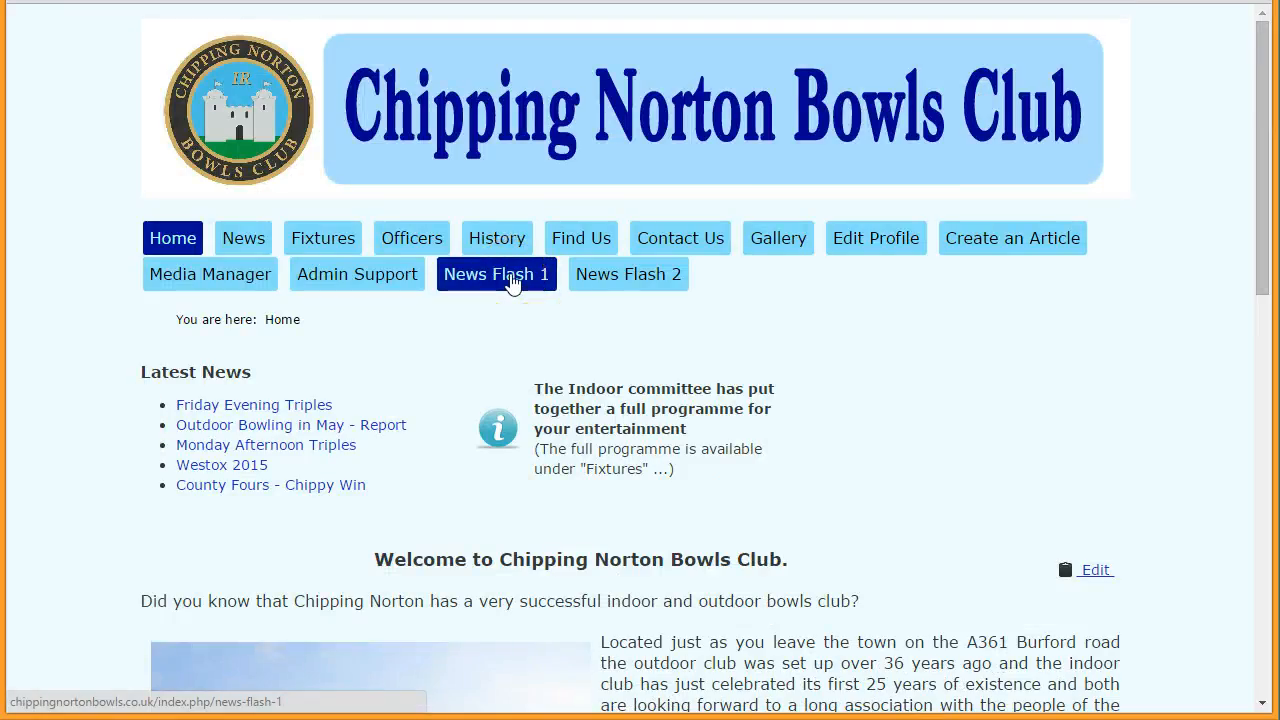
Step: Edit the News Flash 1 article to set its status to Unpublished, save it and return to the home page
{"action": "left_click", "coordinate": [511, 280]}
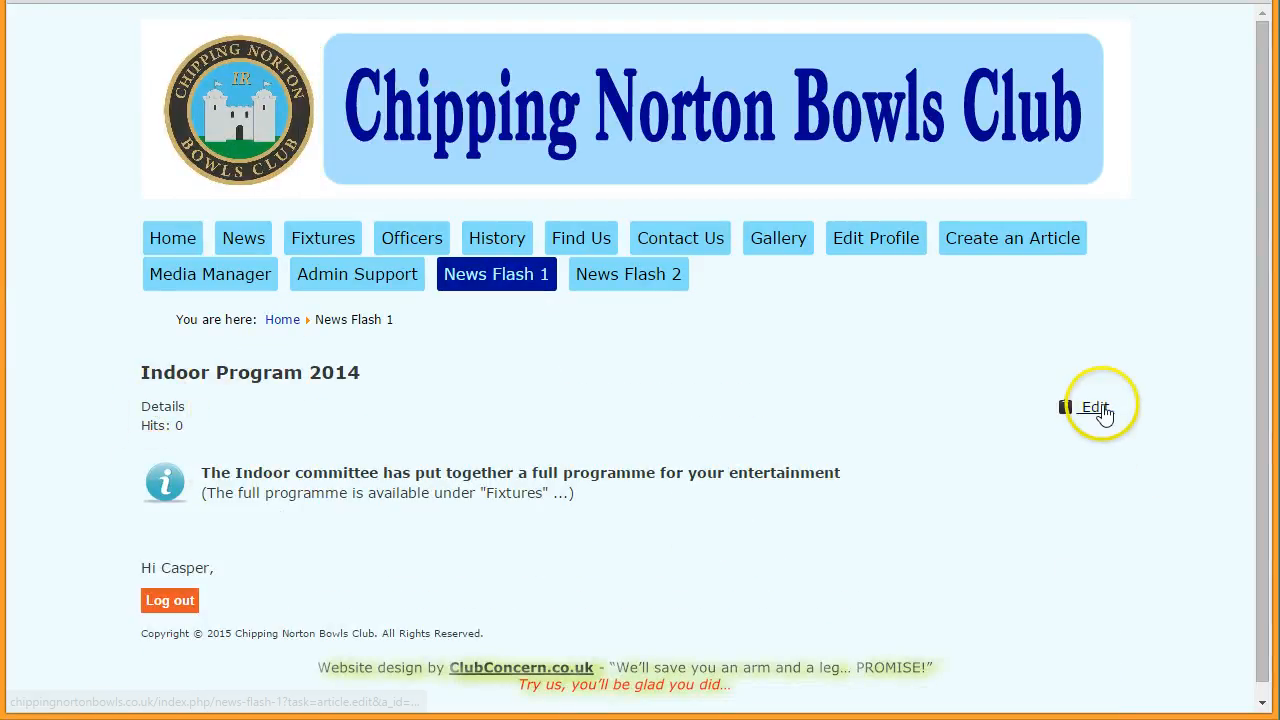
{"action": "left_click", "coordinate": [1097, 410]}
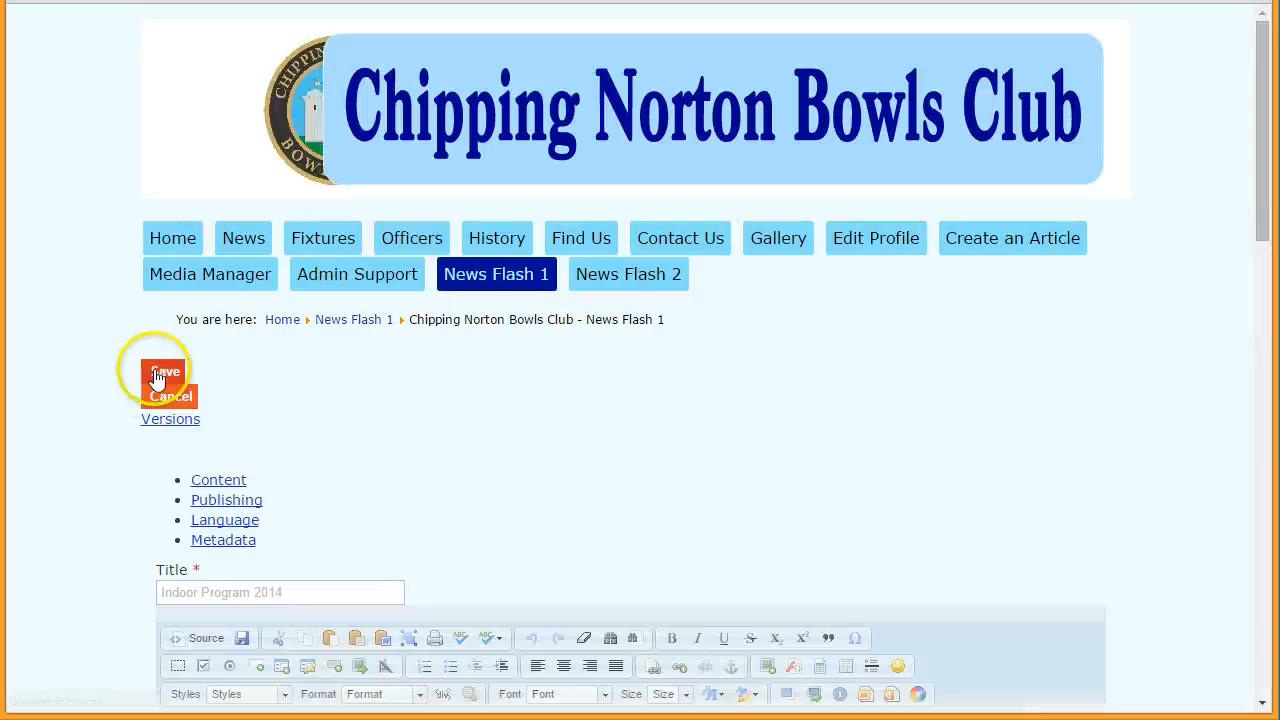
{"action": "scroll", "coordinate": [69, 449], "scroll_direction": "down", "scroll_amount": 10}
{"action": "scroll", "coordinate": [82, 449], "scroll_direction": "down", "scroll_amount": 3}
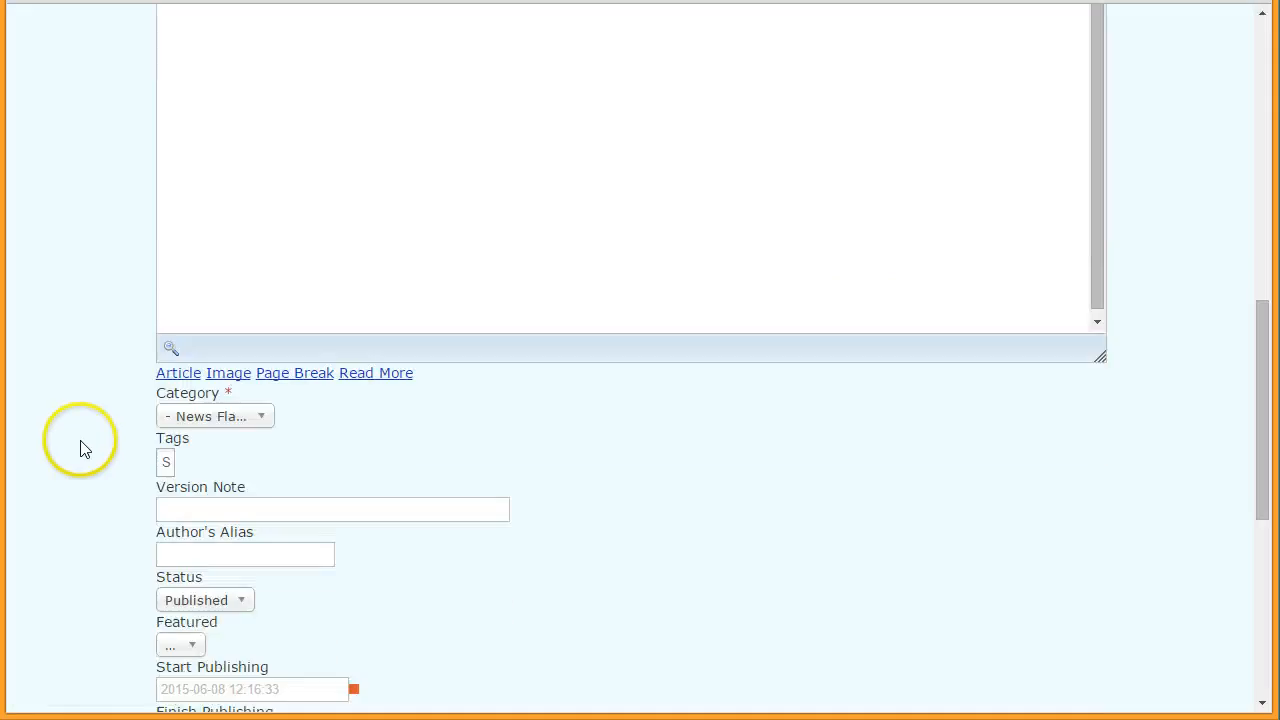
{"action": "left_click", "coordinate": [243, 404]}
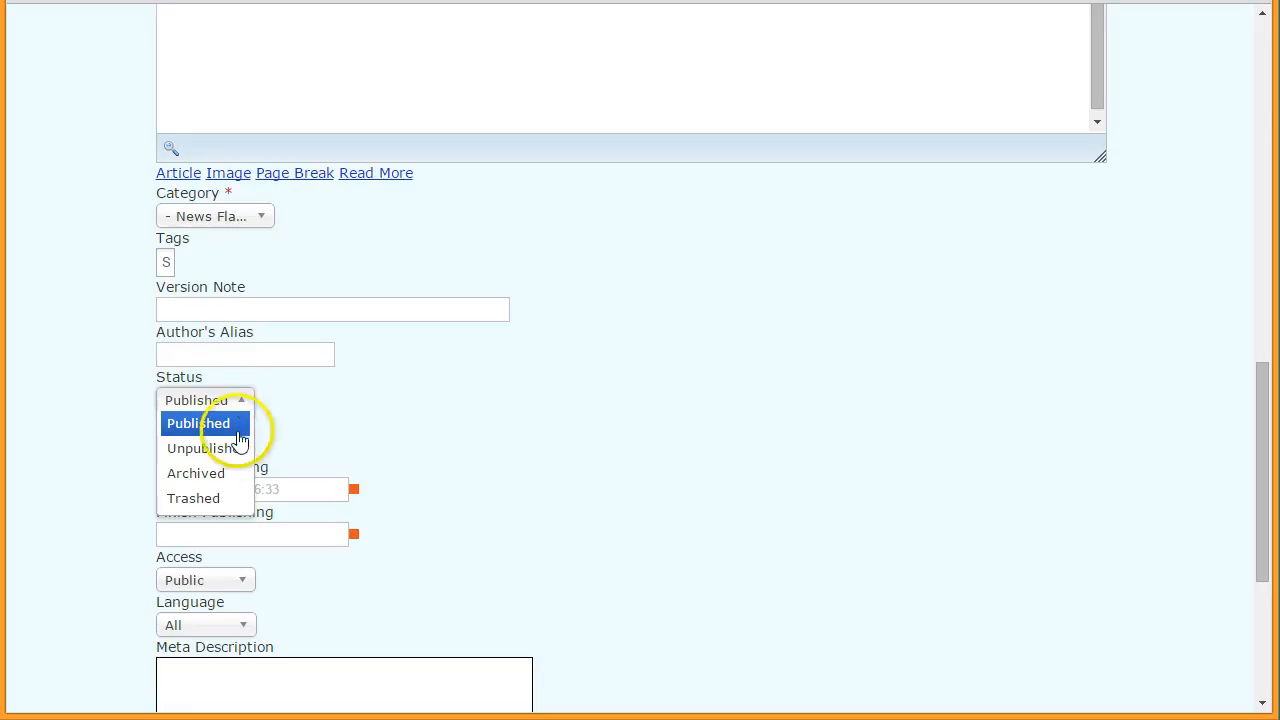
{"action": "left_click", "coordinate": [209, 450]}
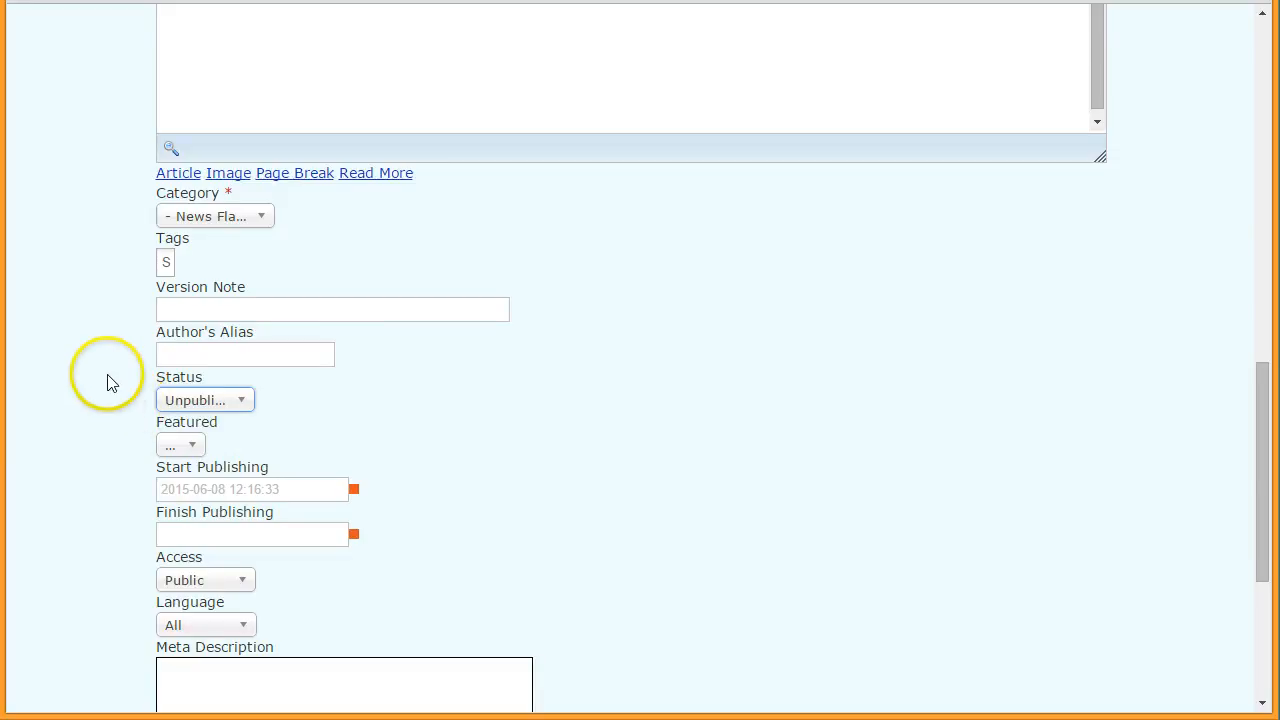
{"action": "scroll", "coordinate": [106, 380], "scroll_direction": "up", "scroll_amount": 10}
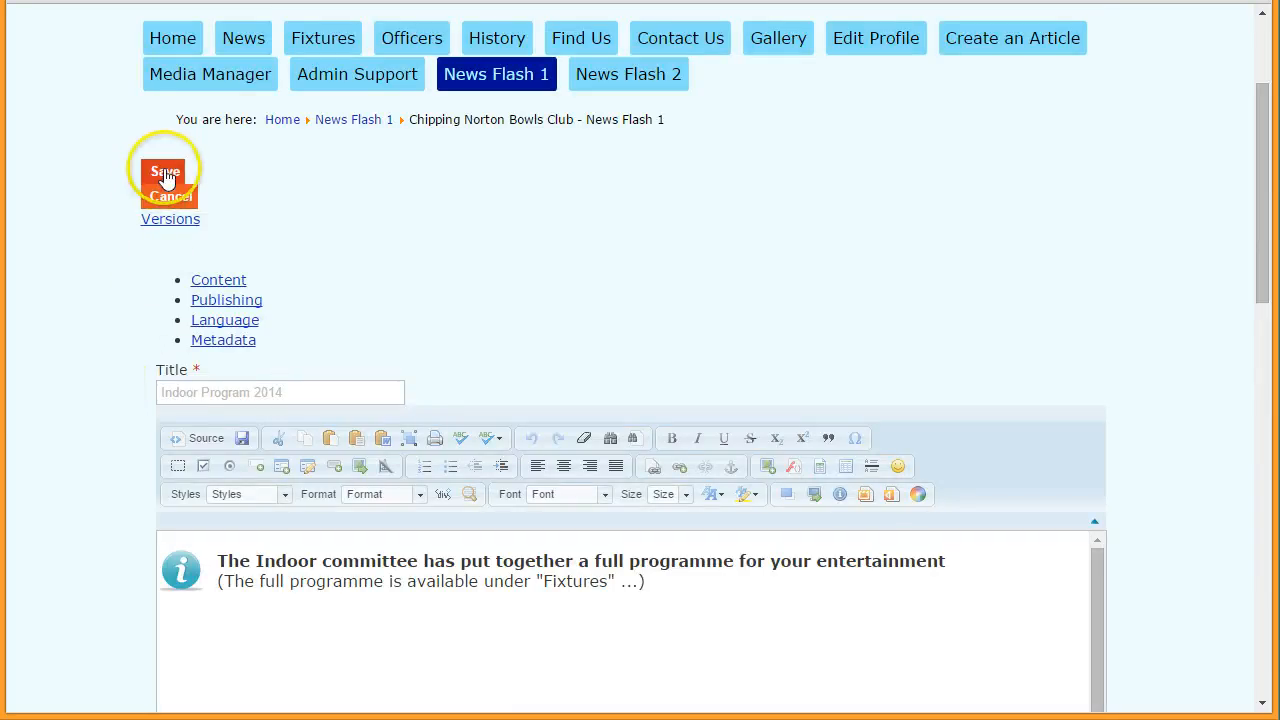
{"action": "left_click", "coordinate": [163, 175]}
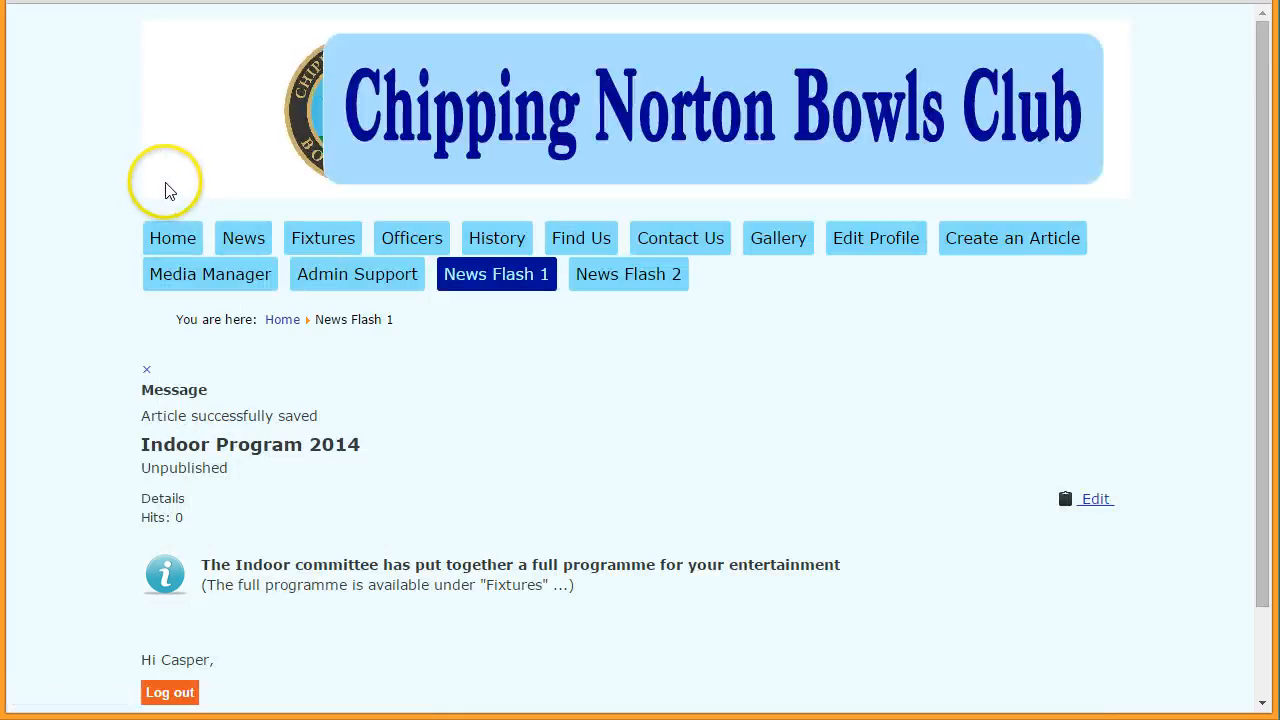
{"action": "left_click", "coordinate": [173, 244]}
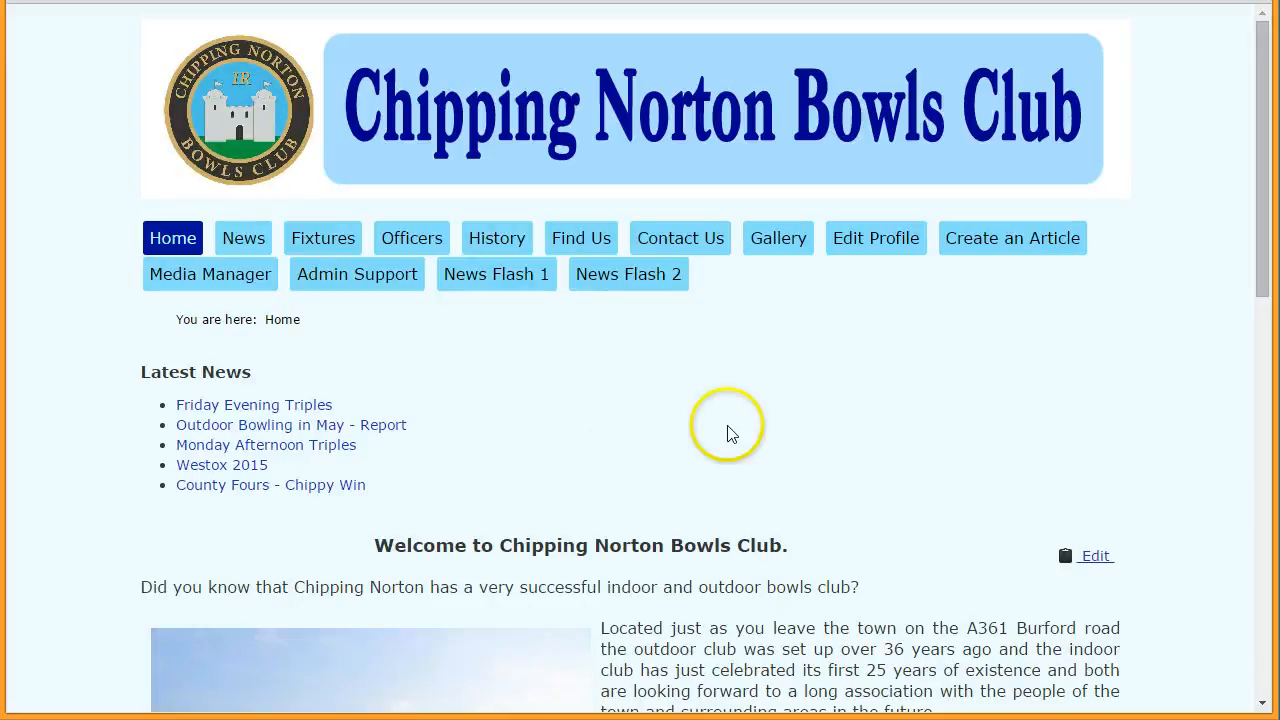
Step: Check the News Flash 2 page and start creating a new article
{"action": "left_click", "coordinate": [642, 284]}
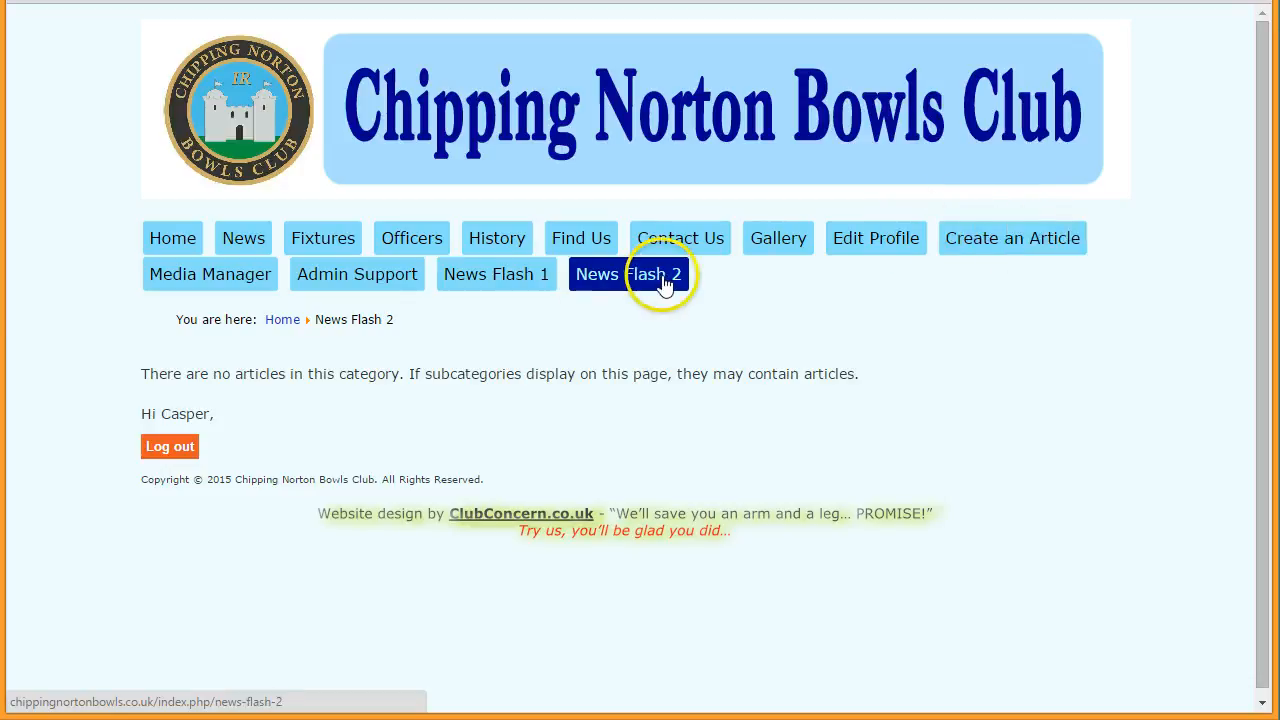
{"action": "left_click", "coordinate": [1054, 248]}
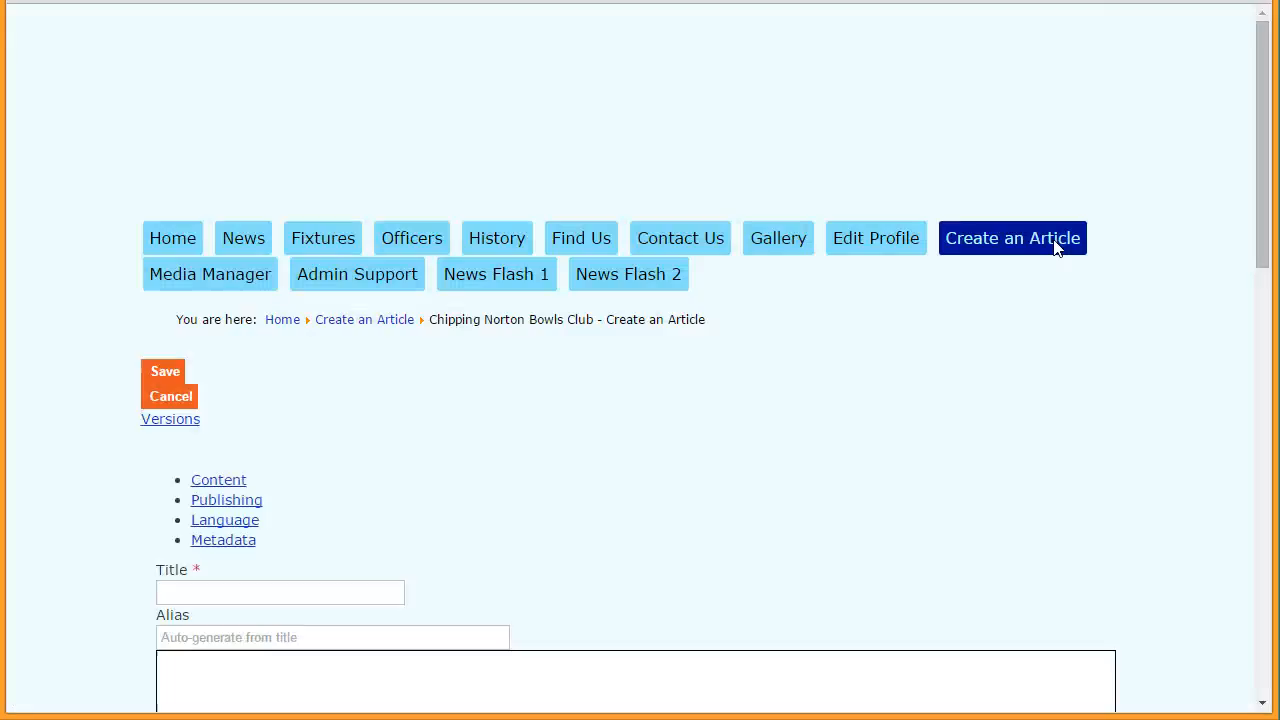
{"action": "scroll", "coordinate": [63, 337], "scroll_direction": "down", "scroll_amount": 3}
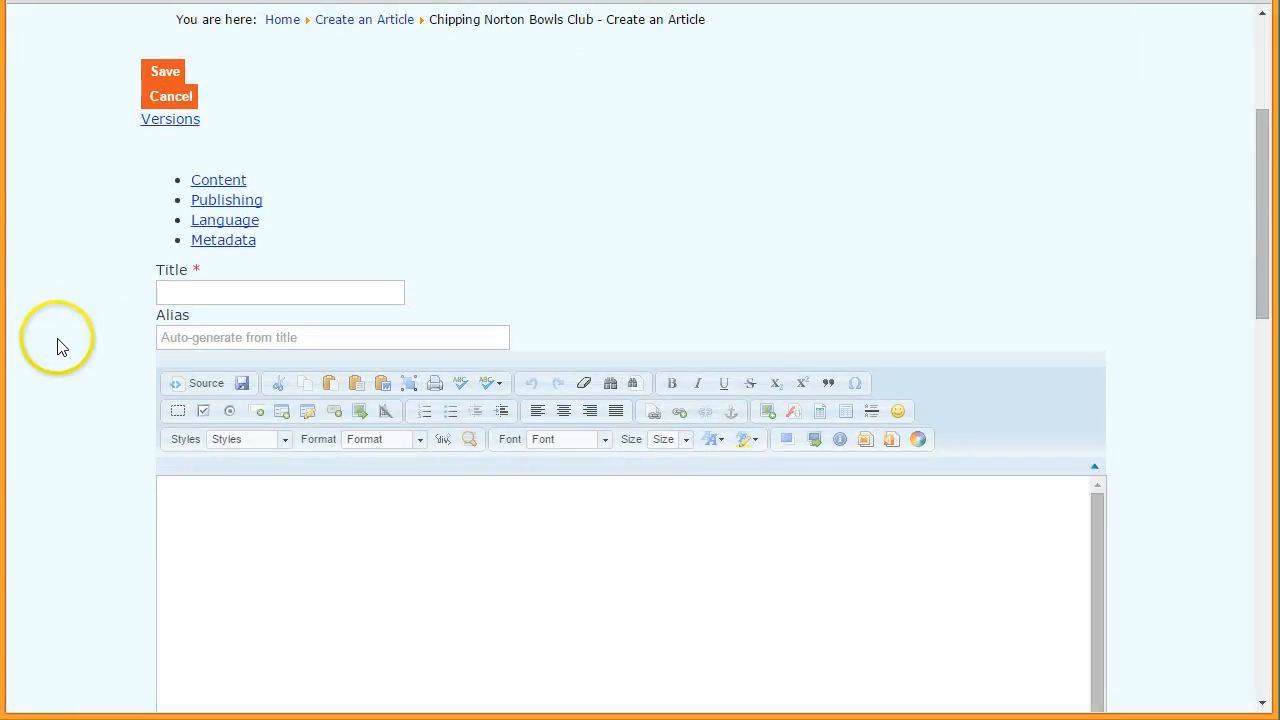
{"action": "scroll", "coordinate": [48, 345], "scroll_direction": "down", "scroll_amount": 3}
Step: Paste "The Friday Evening League Results Are Available. (See the News page...)" as plain text into the new article's body
{"action": "left_click", "coordinate": [711, 259]}
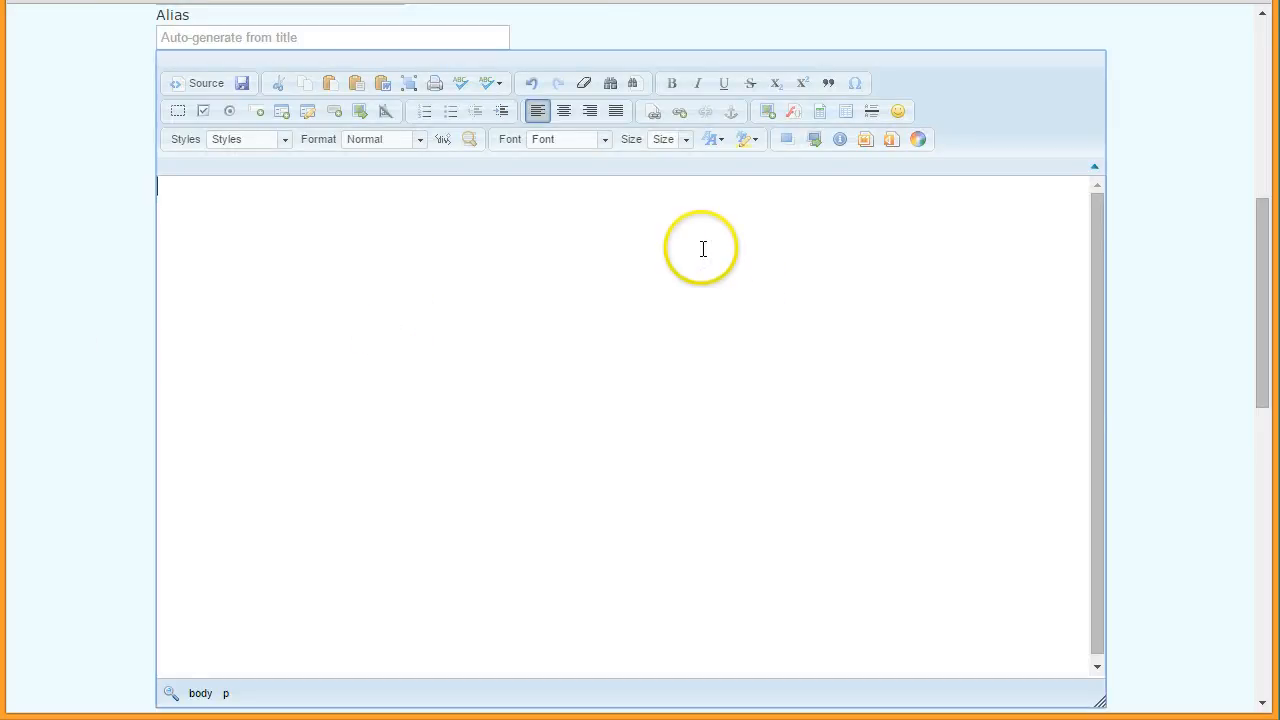
{"action": "left_click", "coordinate": [700, 264]}
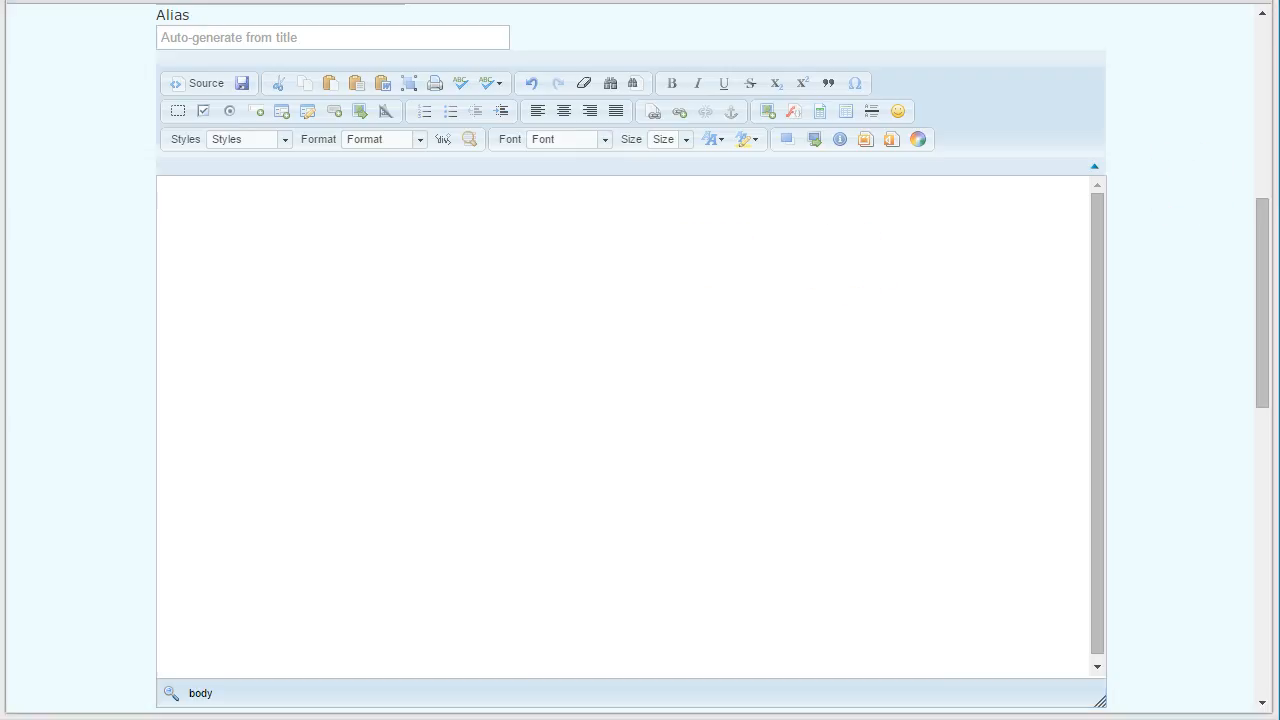
{"action": "left_click", "coordinate": [201, 203]}
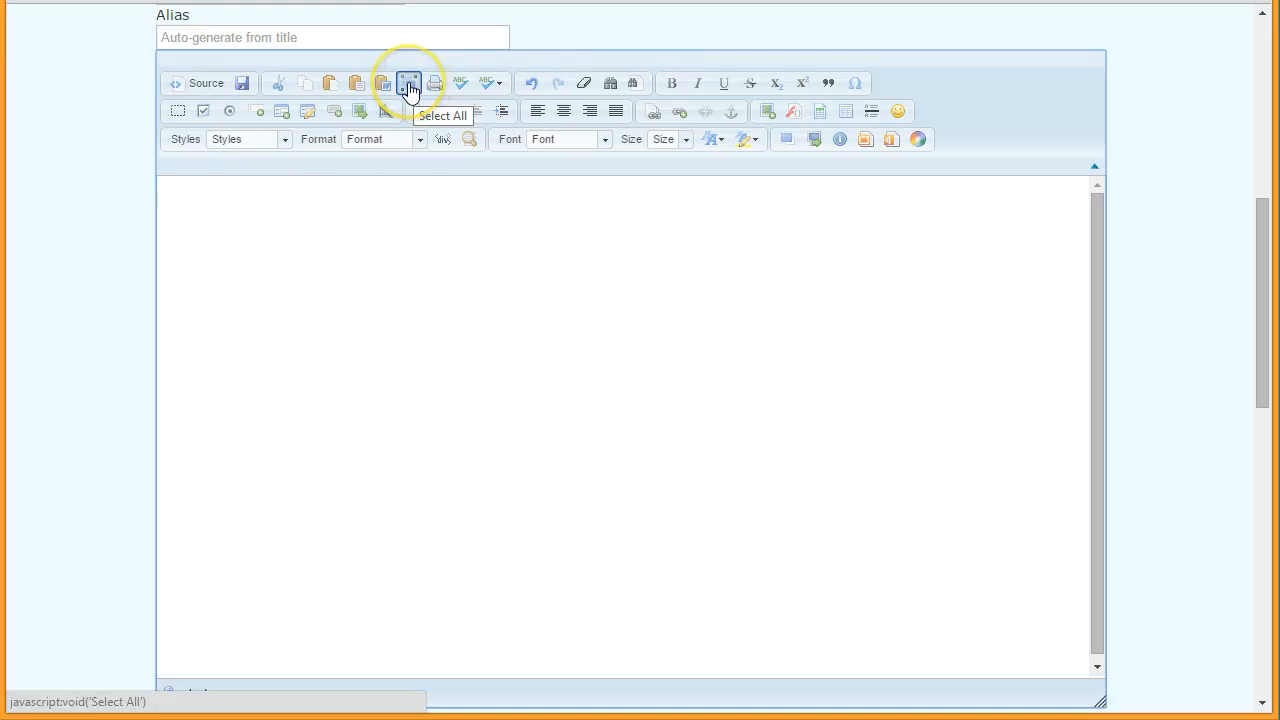
{"action": "left_click", "coordinate": [357, 84]}
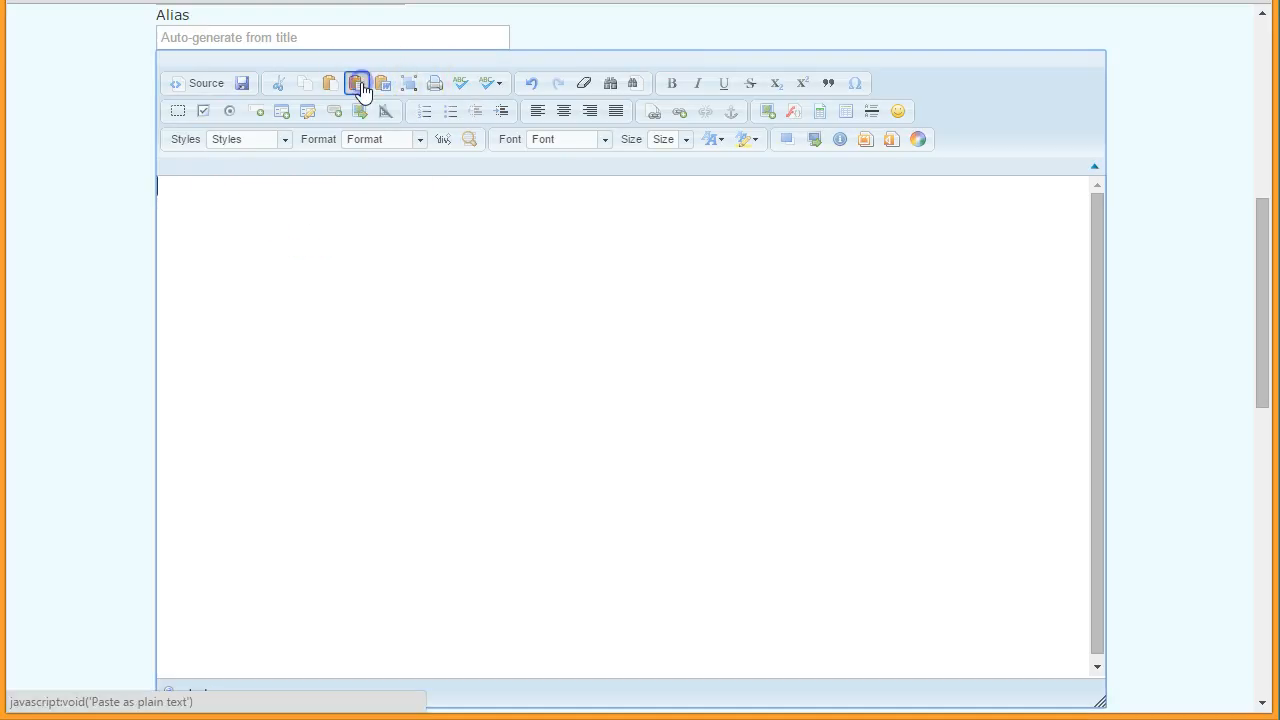
{"action": "left_click", "coordinate": [518, 290]}
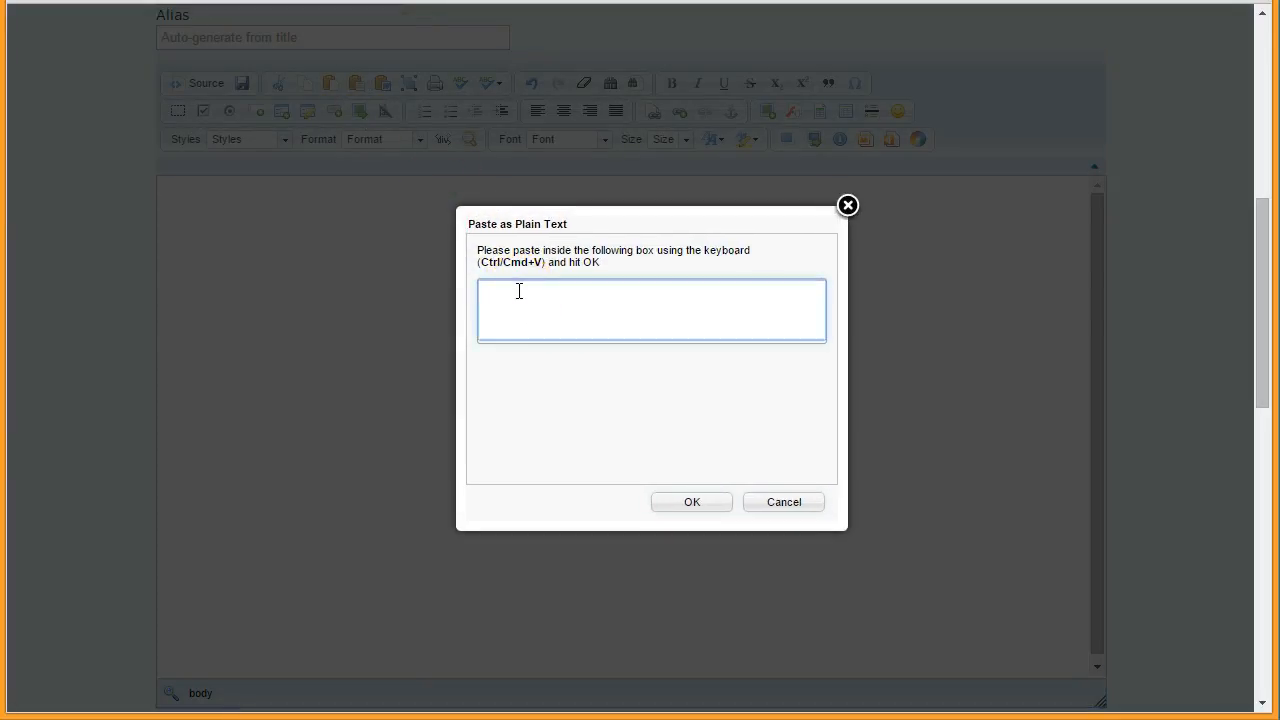
{"action": "type", "text": "The Friday Evening League Results Are Available. (See the News page...)"}
{"action": "left_click", "coordinate": [704, 507]}
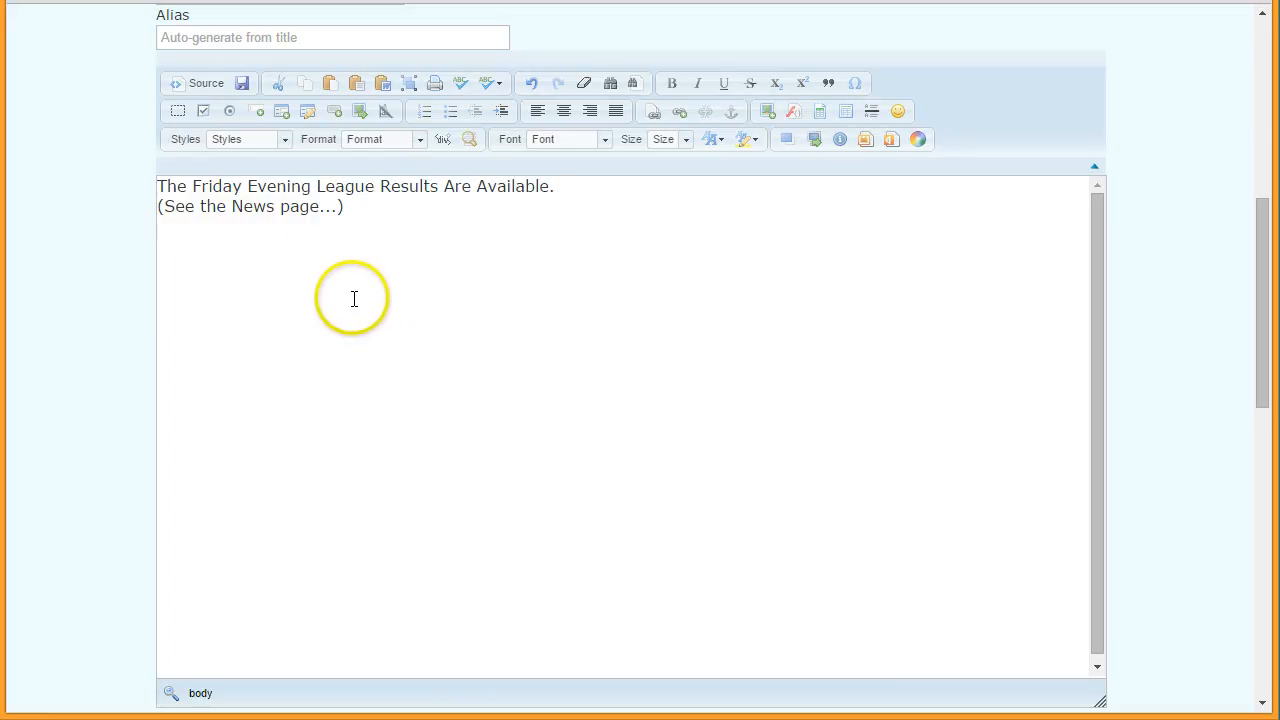
Step: Make the line "The Friday Evening League Results Are Available." bold and colour it brown
{"action": "left_click", "coordinate": [158, 185]}
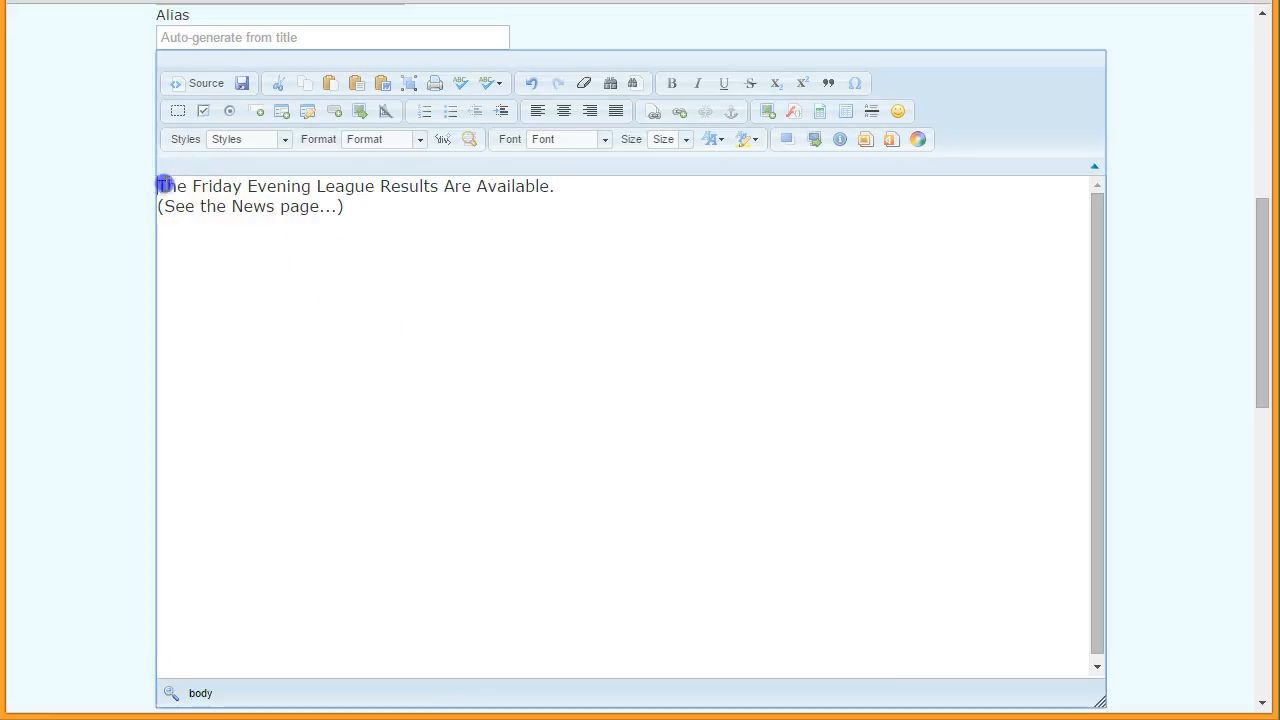
{"action": "left_click_drag", "start_coordinate": [162, 184], "coordinate": [562, 178]}
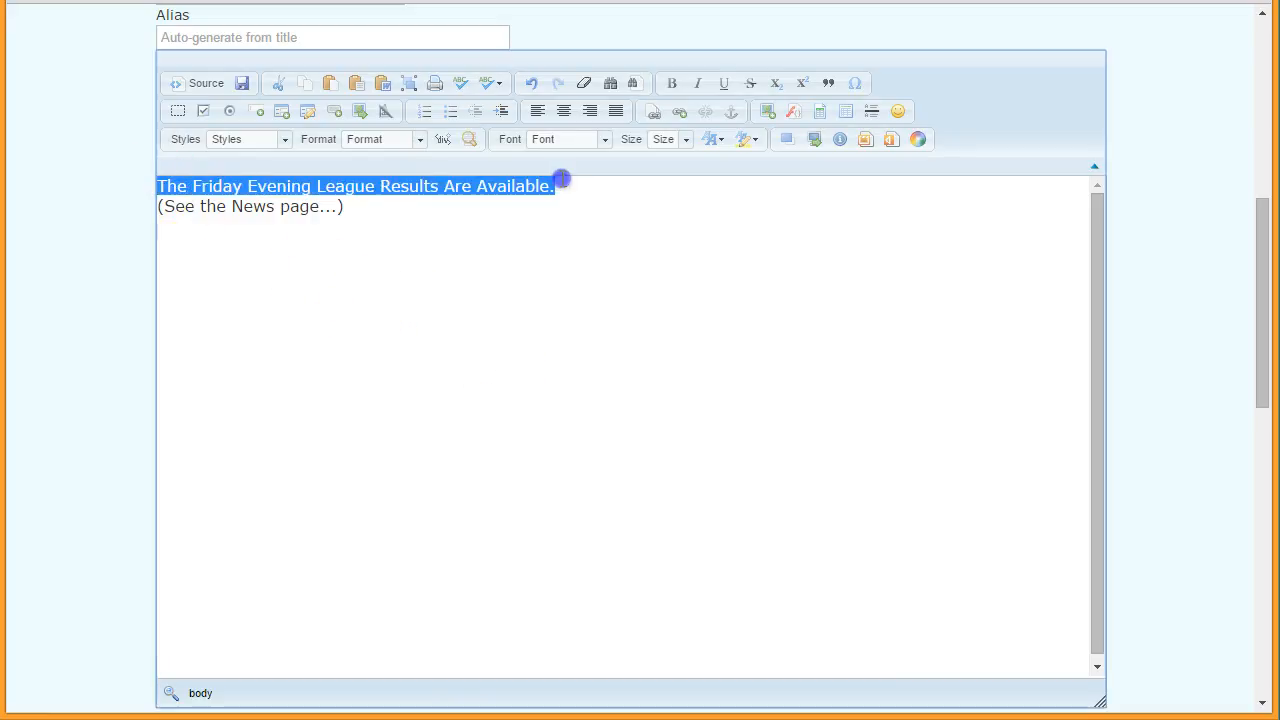
{"action": "left_click", "coordinate": [674, 84]}
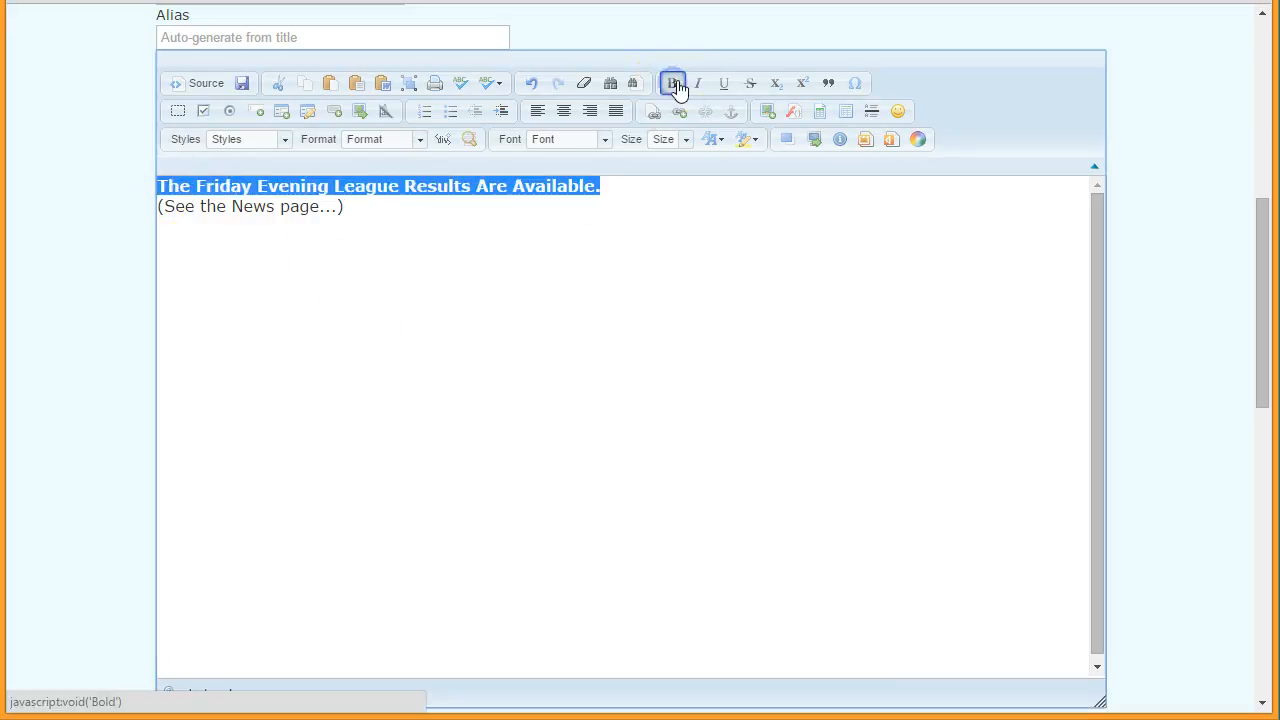
{"action": "left_click", "coordinate": [725, 145]}
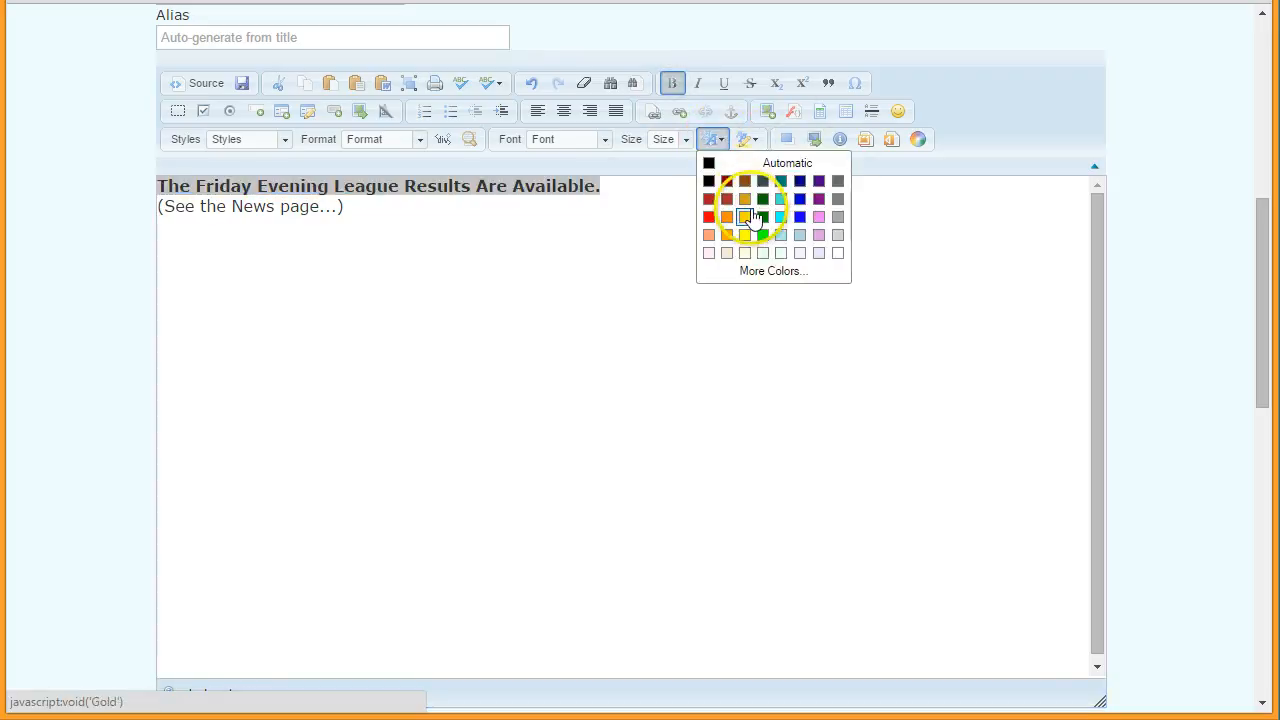
{"action": "left_click", "coordinate": [727, 207]}
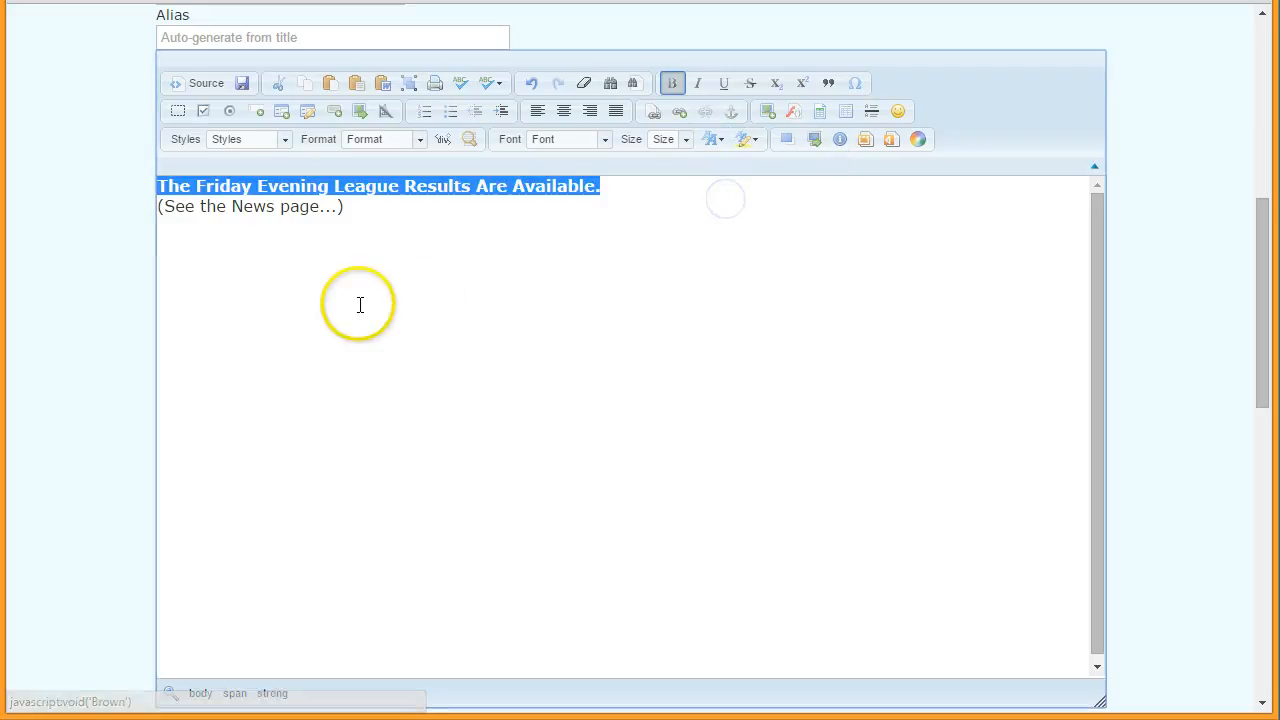
{"action": "left_click", "coordinate": [357, 302]}
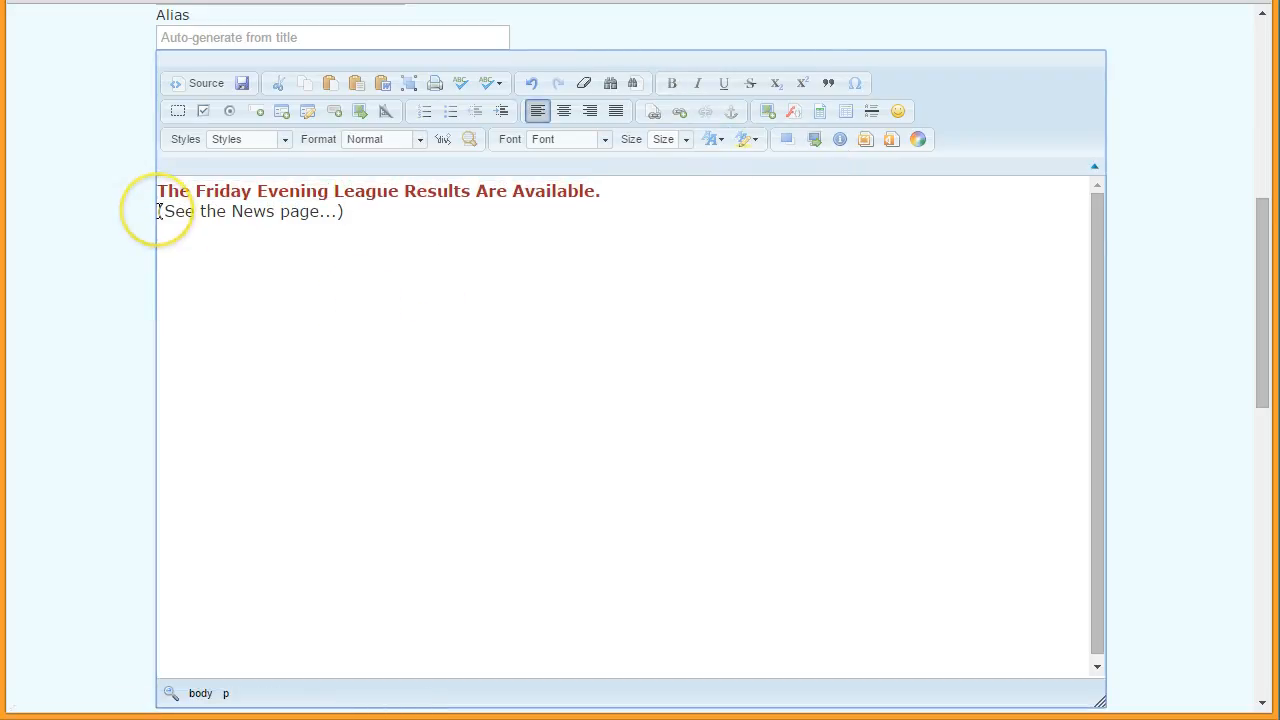
Step: Italicise the second line, "(See the News page...)"
{"action": "left_click_drag", "start_coordinate": [157, 211], "coordinate": [376, 208]}
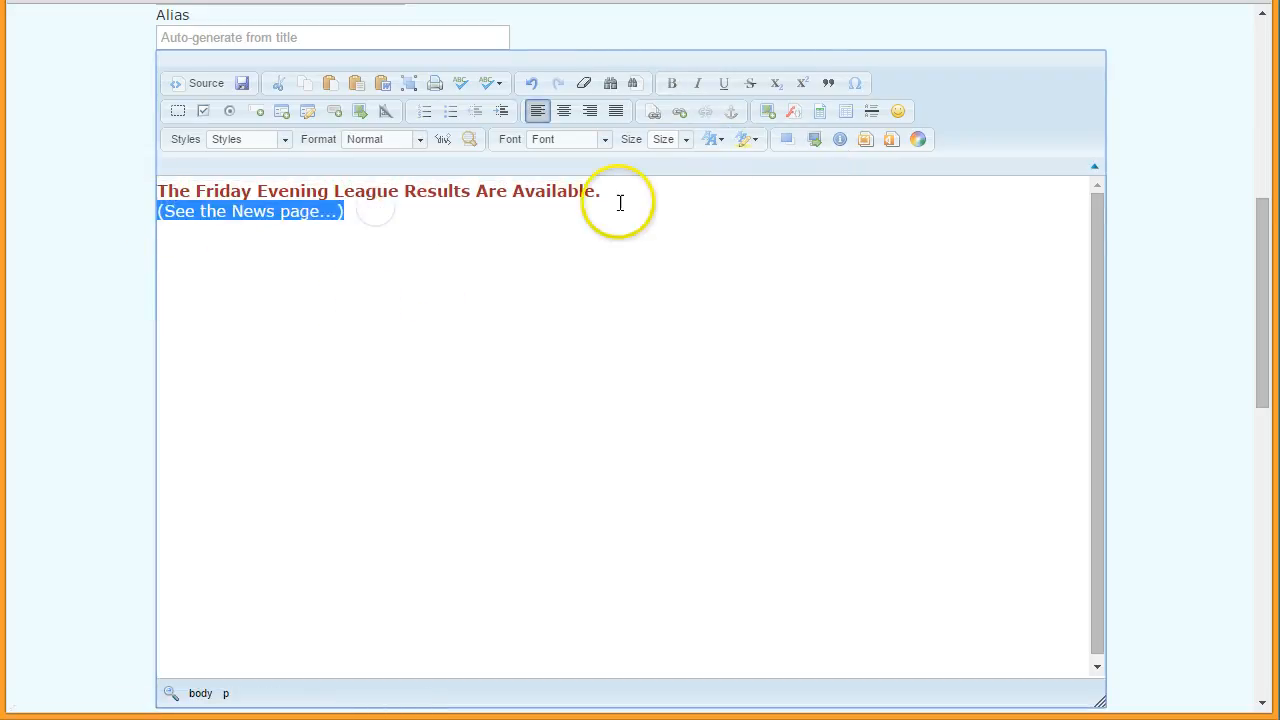
{"action": "left_click", "coordinate": [700, 88]}
{"action": "left_click", "coordinate": [549, 274]}
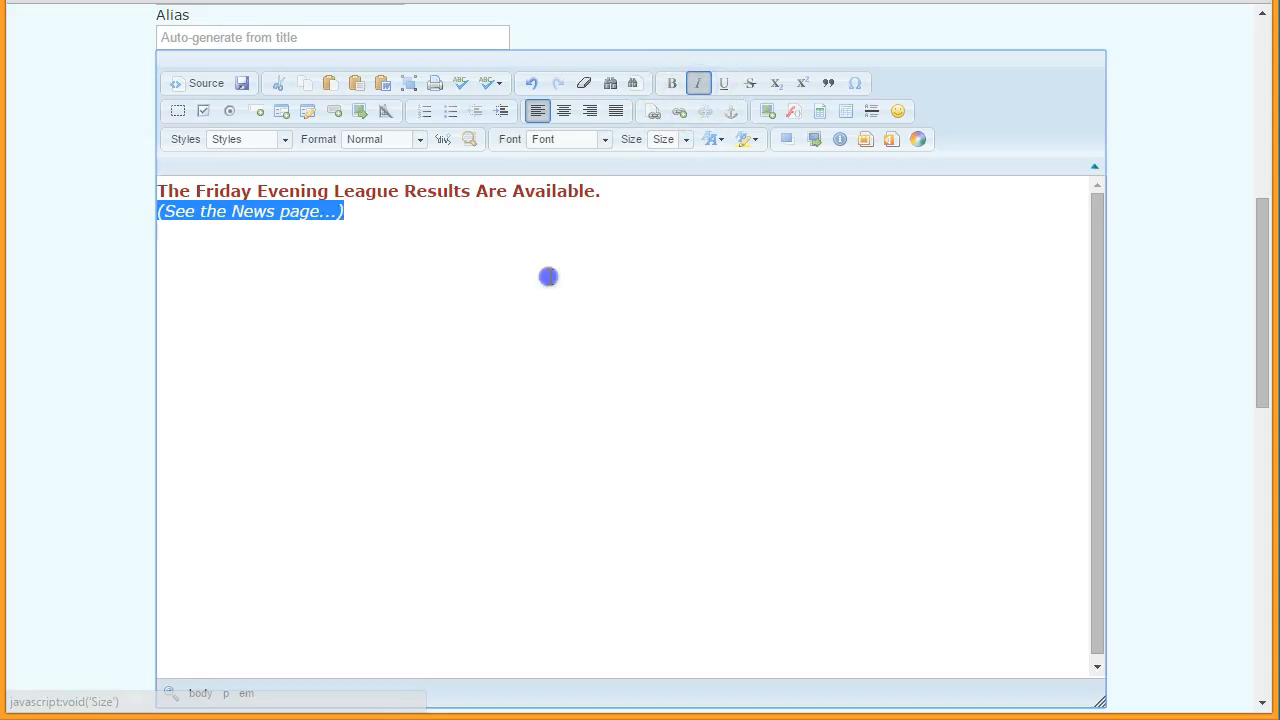
{"action": "left_click", "coordinate": [379, 301]}
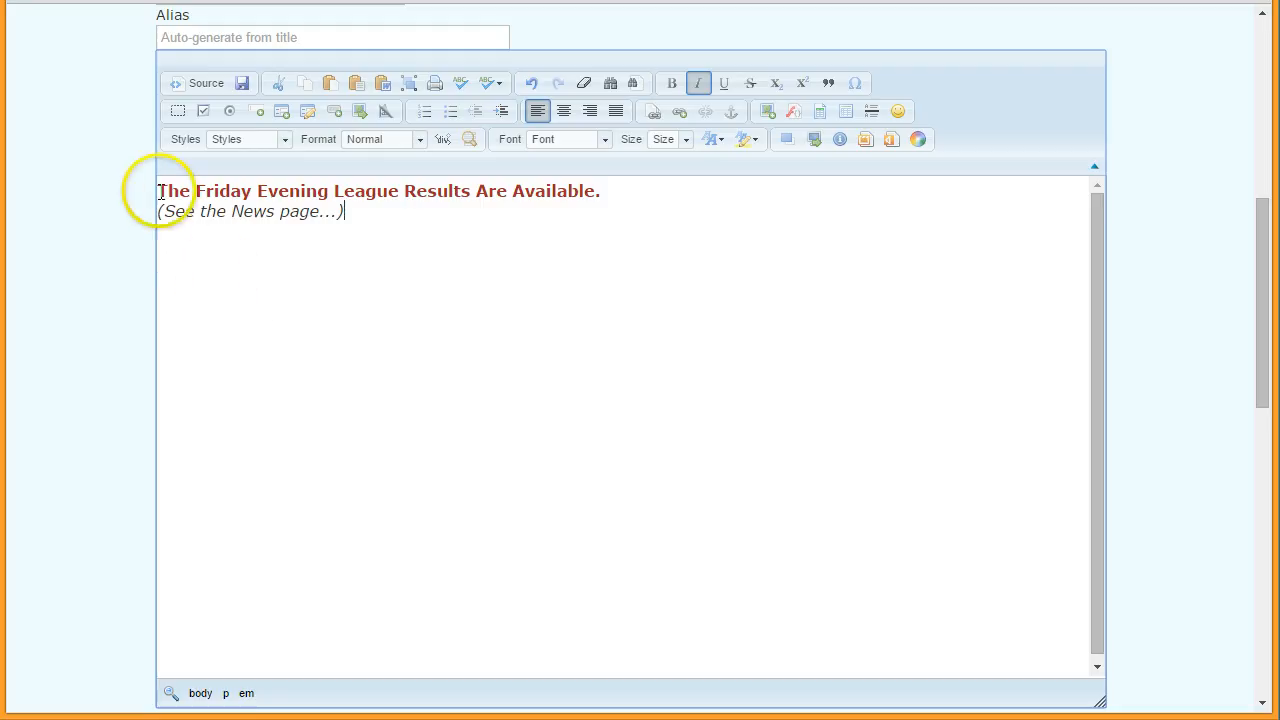
Step: Apply the pin-jck block style to both lines of the article body
{"action": "left_click_drag", "start_coordinate": [159, 190], "coordinate": [170, 211]}
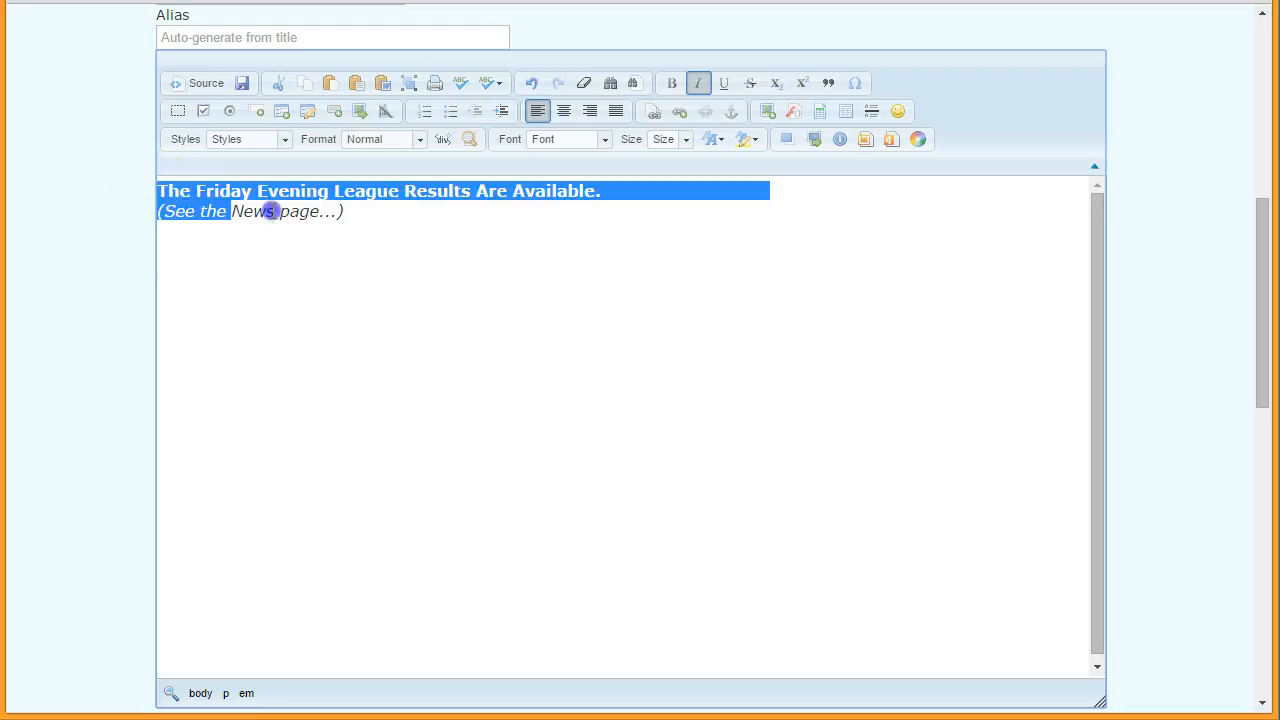
{"action": "left_click_drag", "start_coordinate": [270, 211], "coordinate": [343, 211]}
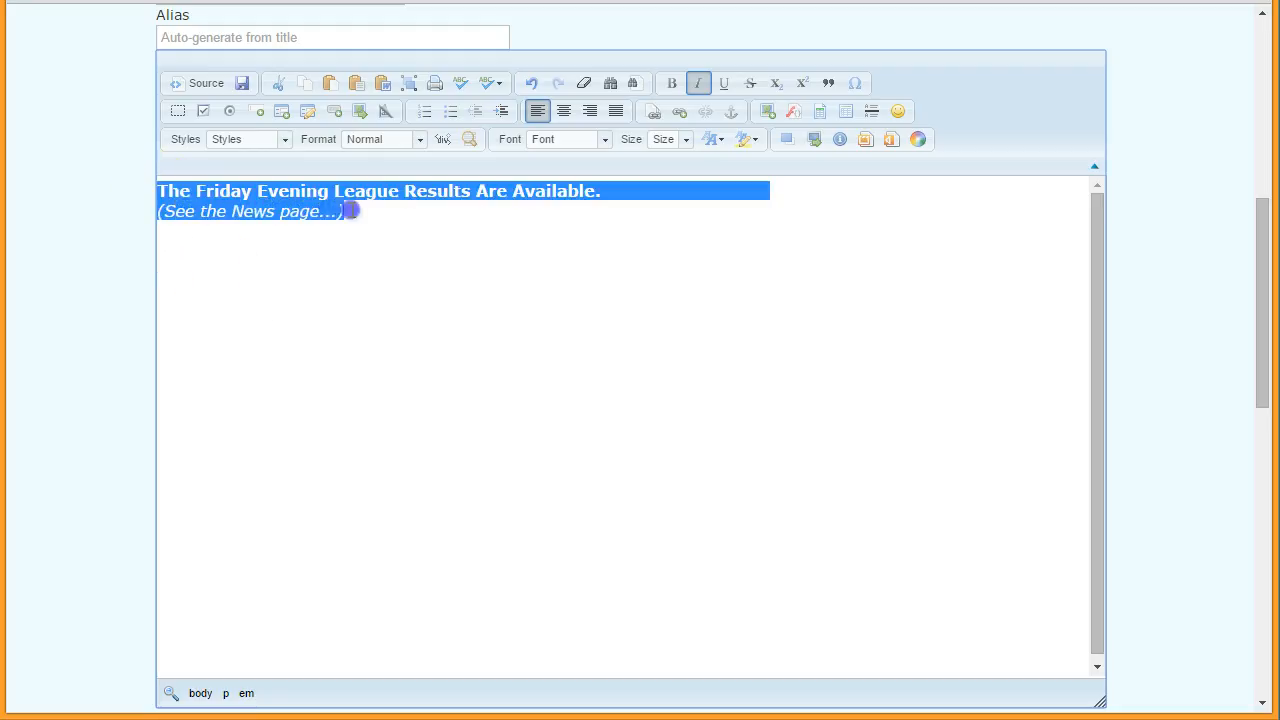
{"action": "left_click_drag", "start_coordinate": [352, 210], "coordinate": [364, 212]}
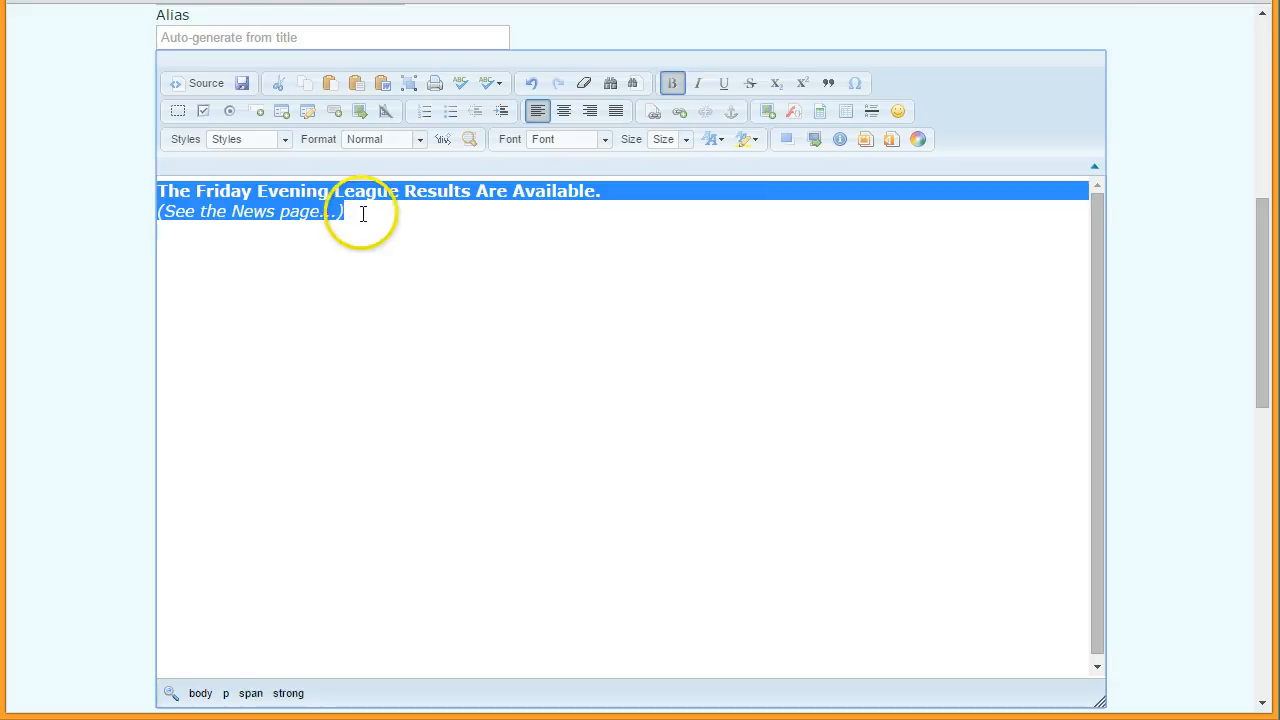
{"action": "left_click", "coordinate": [285, 140]}
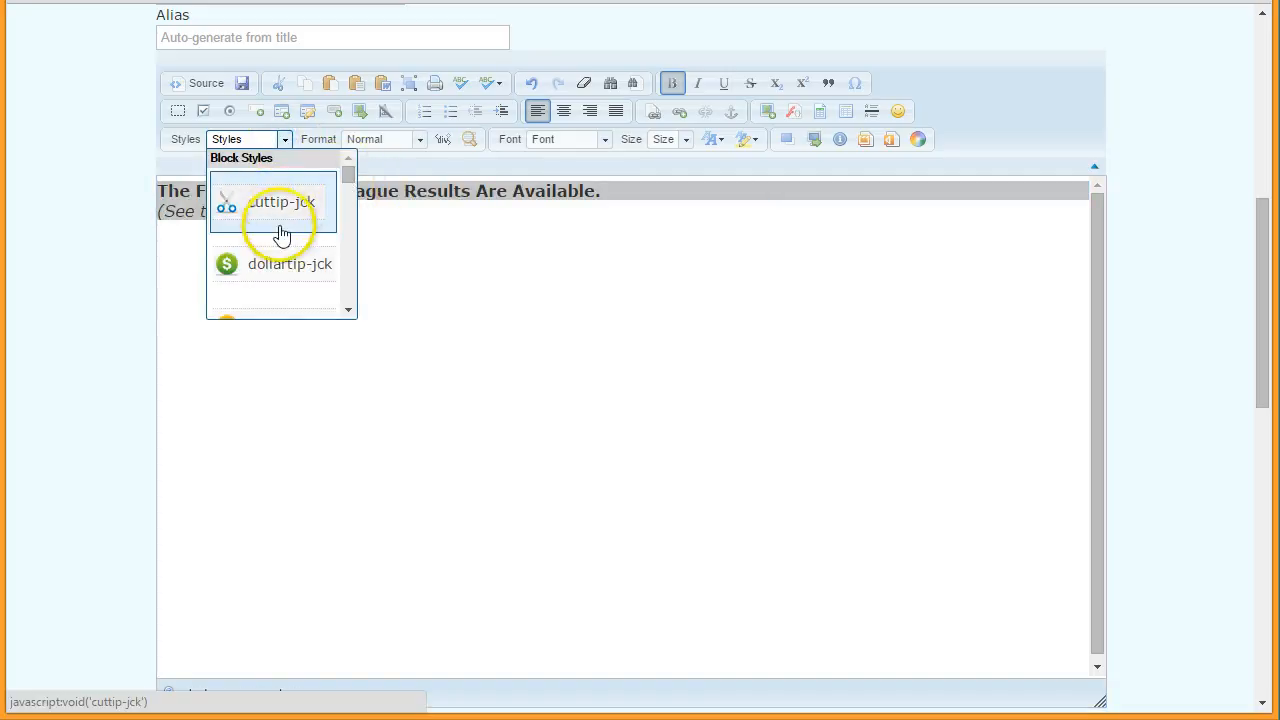
{"action": "left_click_drag", "start_coordinate": [346, 177], "coordinate": [352, 188]}
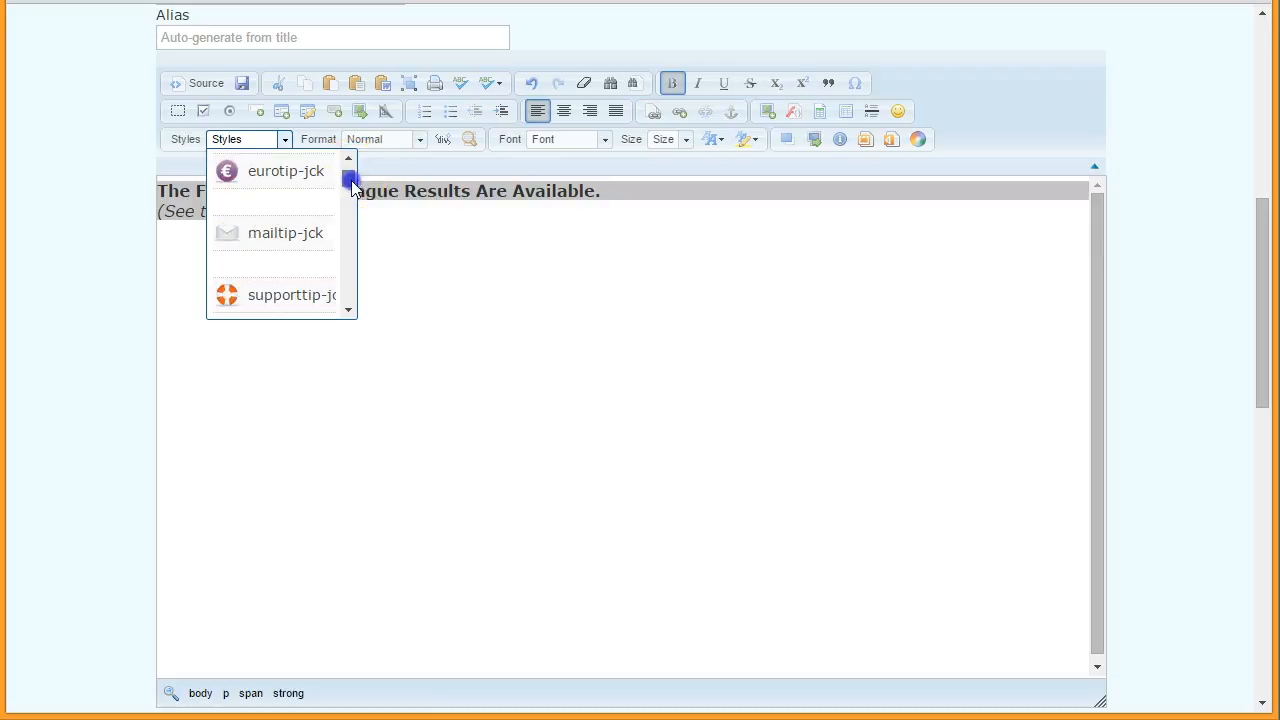
{"action": "left_click", "coordinate": [349, 312]}
{"action": "left_click", "coordinate": [349, 312]}
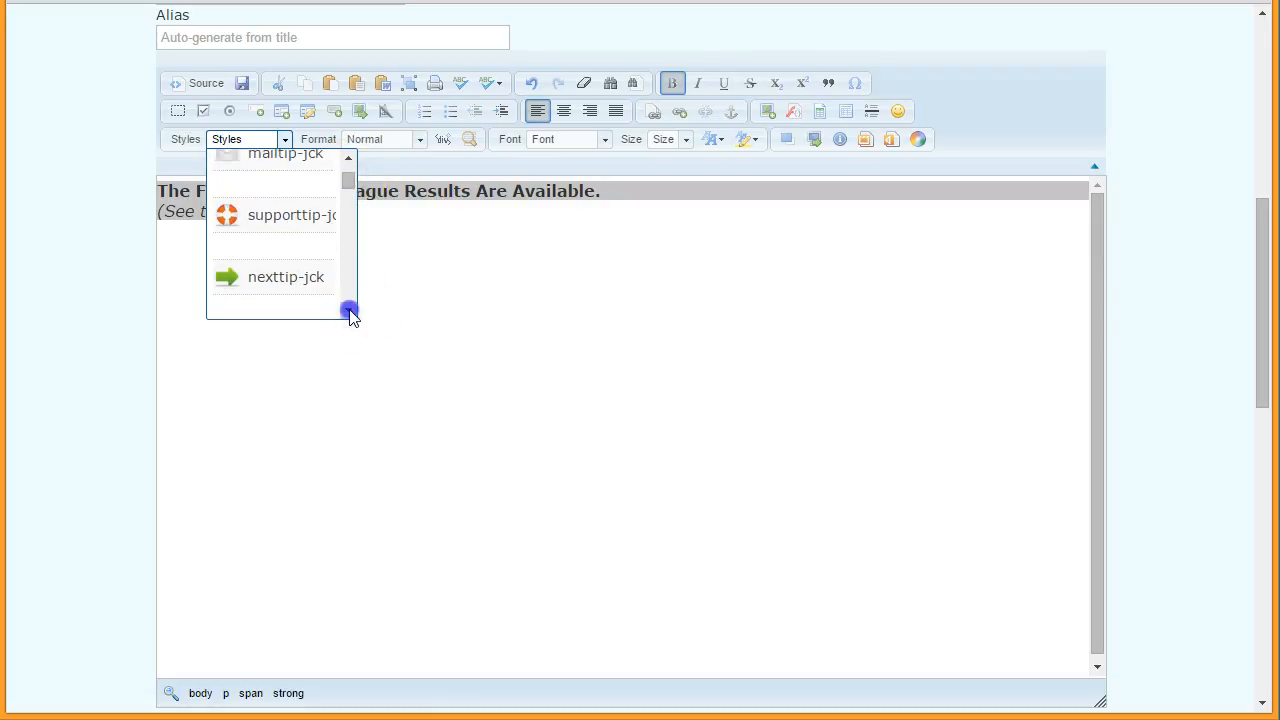
{"action": "left_click", "coordinate": [349, 312]}
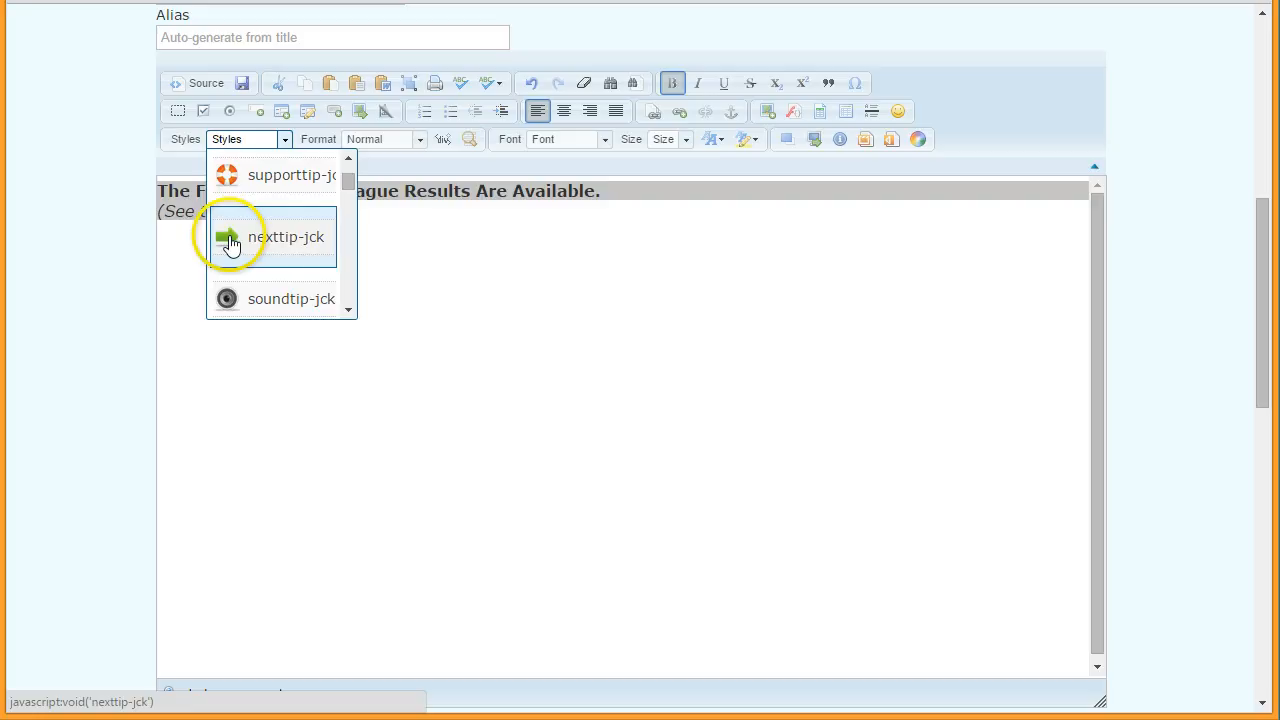
{"action": "left_click", "coordinate": [349, 312]}
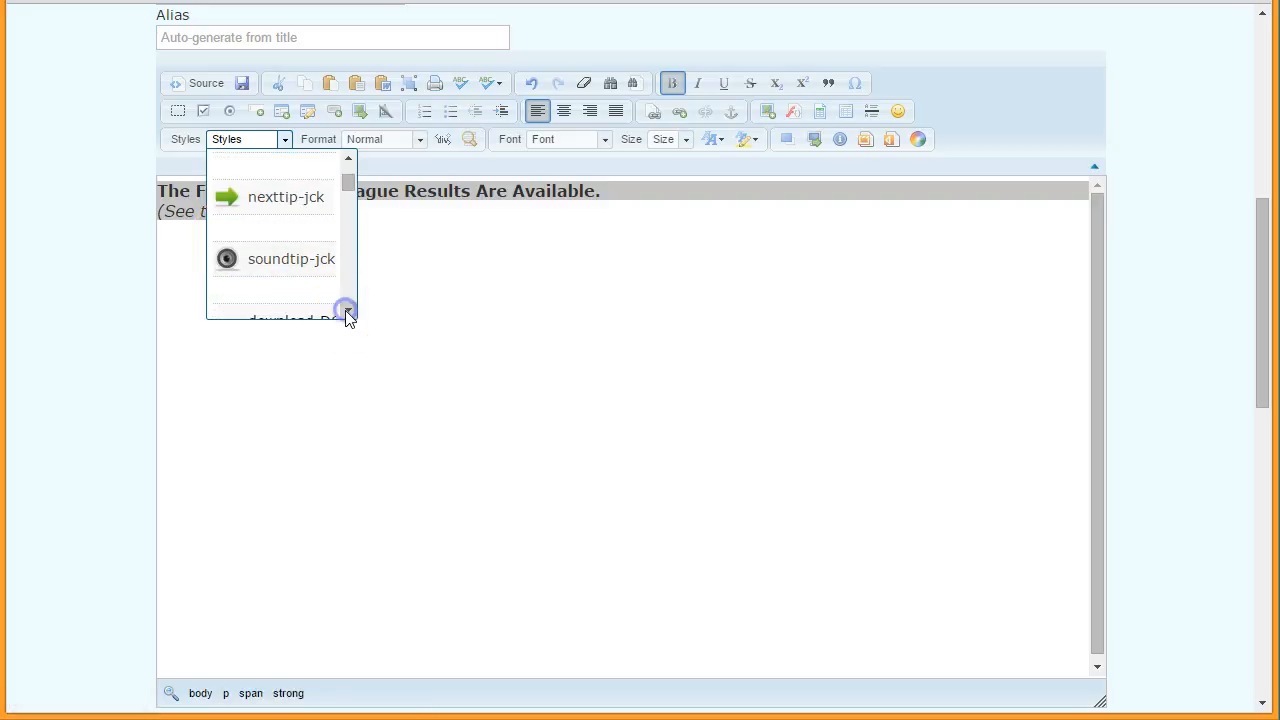
{"action": "left_click", "coordinate": [349, 312]}
{"action": "left_click", "coordinate": [349, 312]}
{"action": "left_click", "coordinate": [352, 197]}
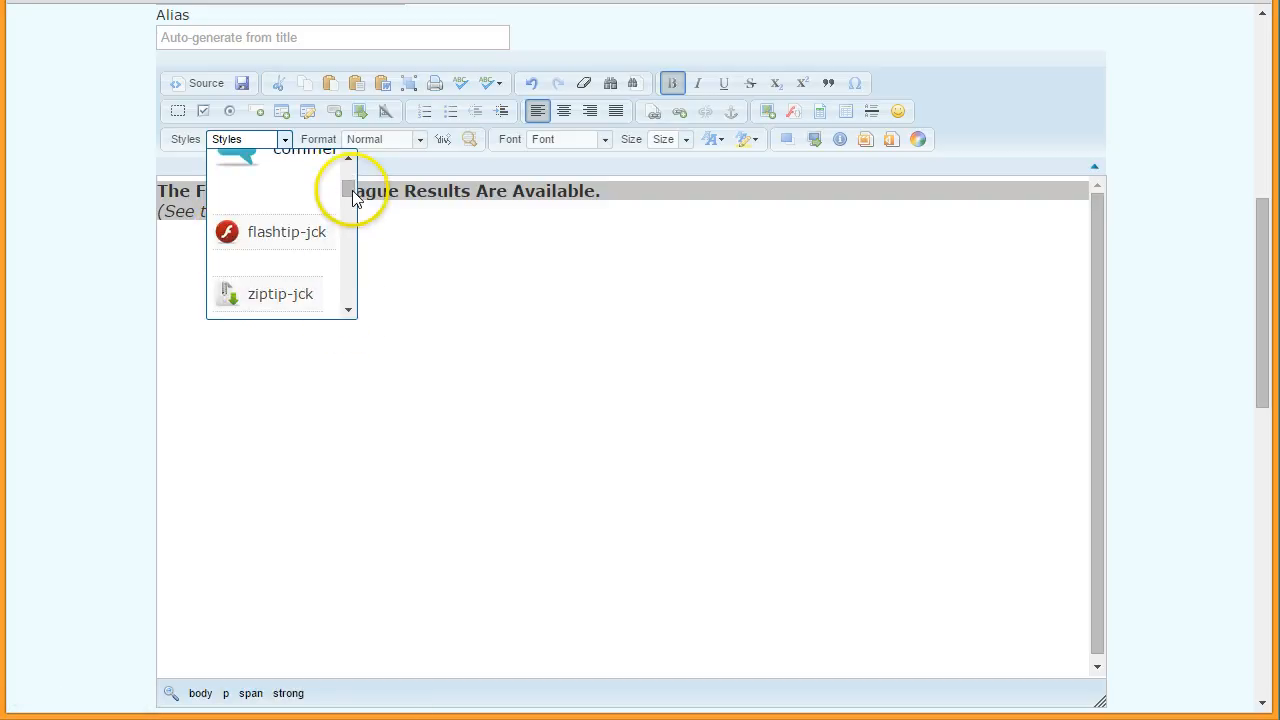
{"action": "left_click", "coordinate": [349, 164]}
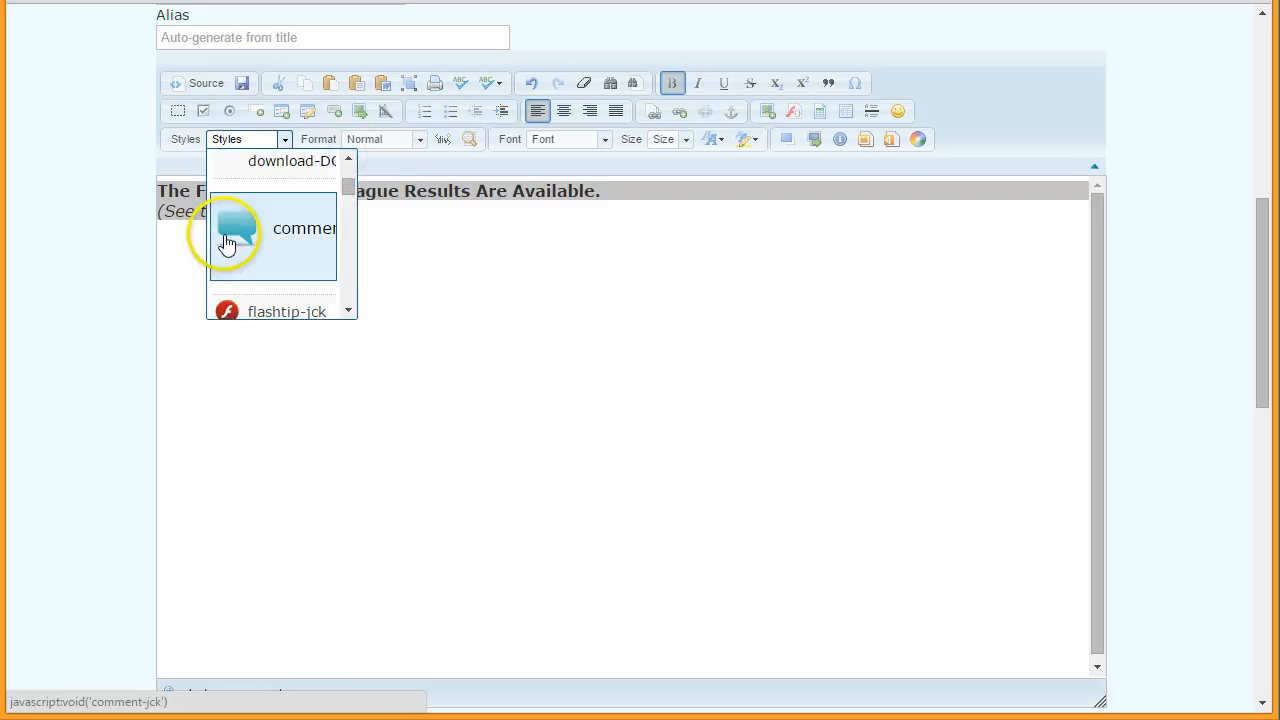
{"action": "left_click", "coordinate": [349, 312]}
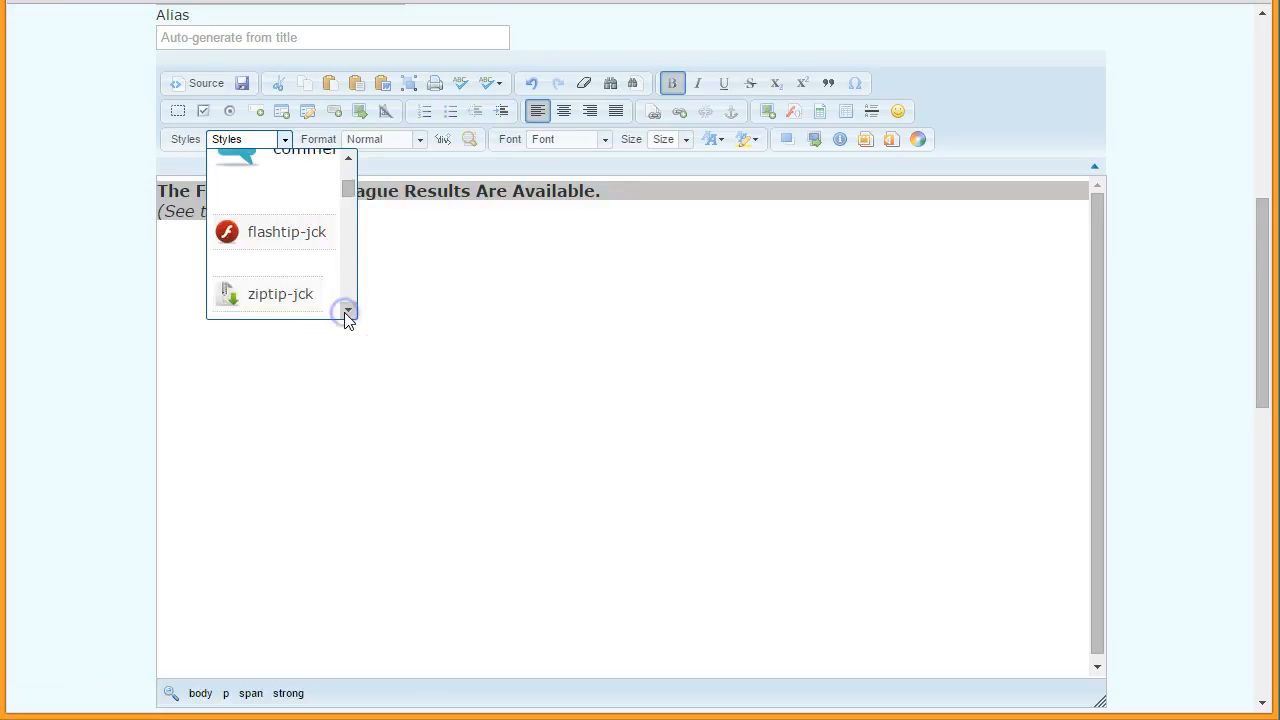
{"action": "left_click", "coordinate": [349, 312]}
{"action": "left_click", "coordinate": [348, 313]}
{"action": "left_click", "coordinate": [348, 313]}
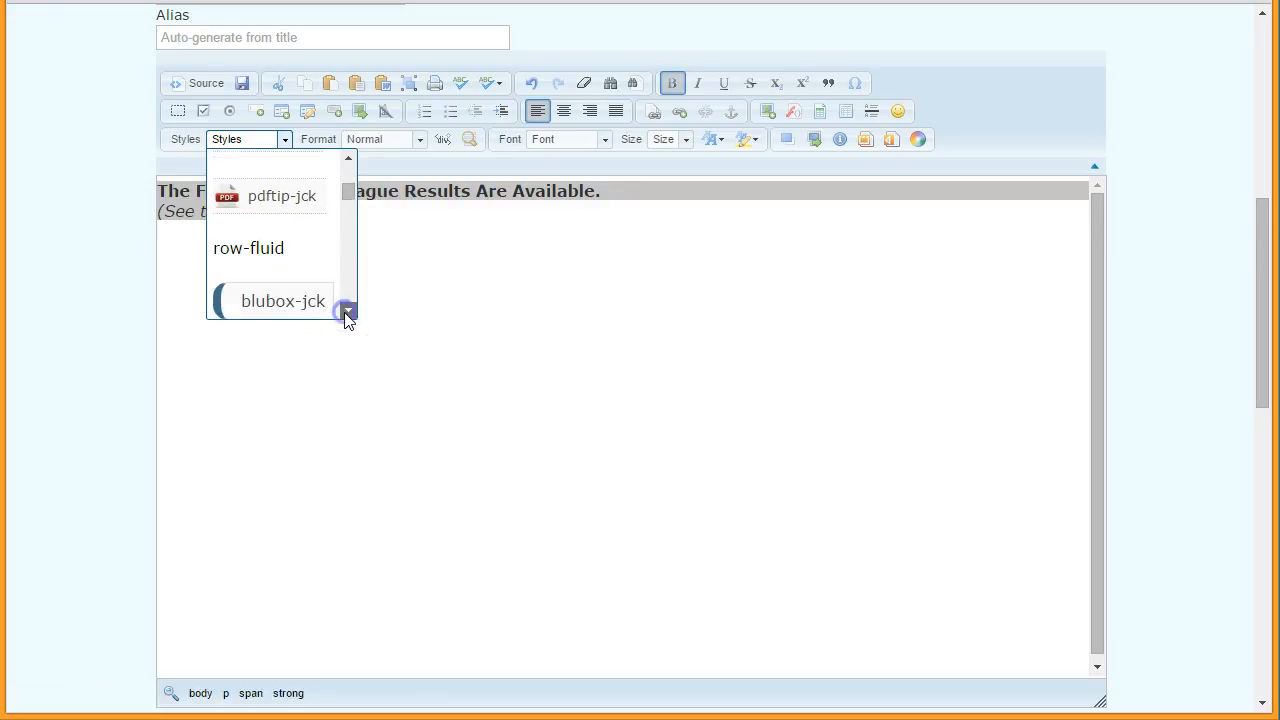
{"action": "left_click", "coordinate": [348, 313]}
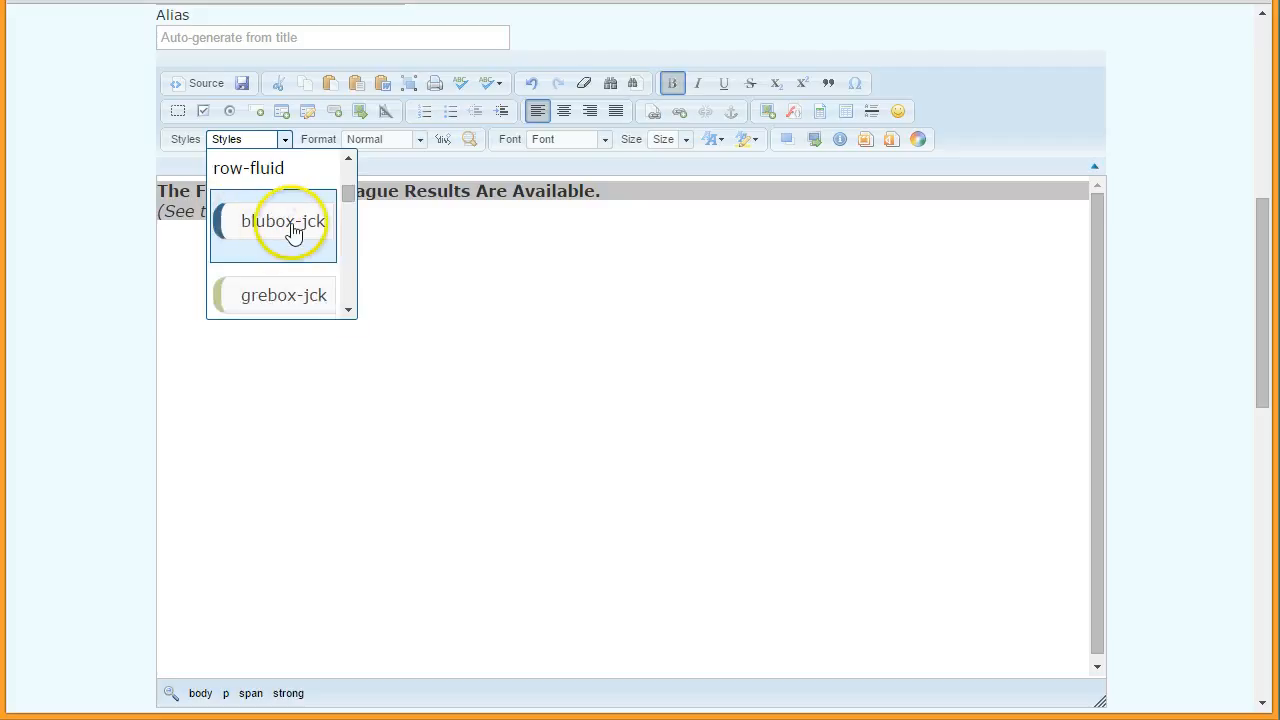
{"action": "left_click", "coordinate": [349, 315]}
{"action": "left_click", "coordinate": [349, 315]}
{"action": "left_click", "coordinate": [349, 315]}
{"action": "left_click", "coordinate": [349, 315]}
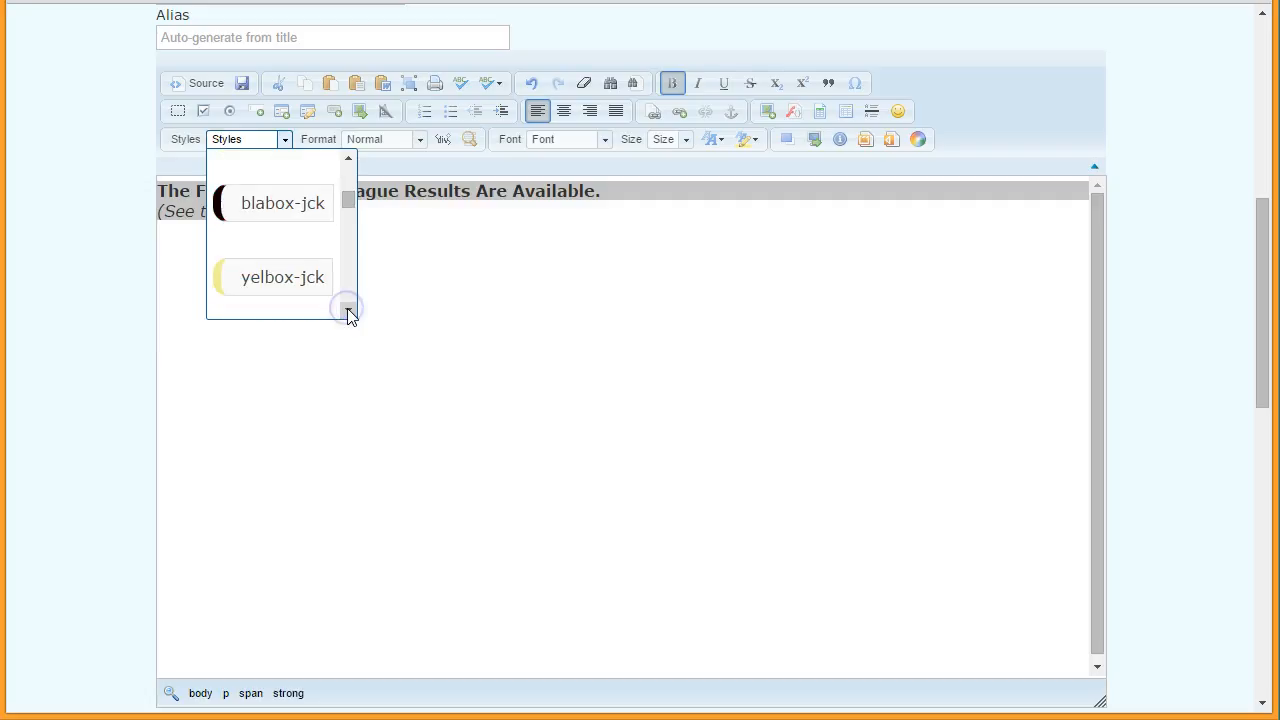
{"action": "left_click", "coordinate": [349, 315]}
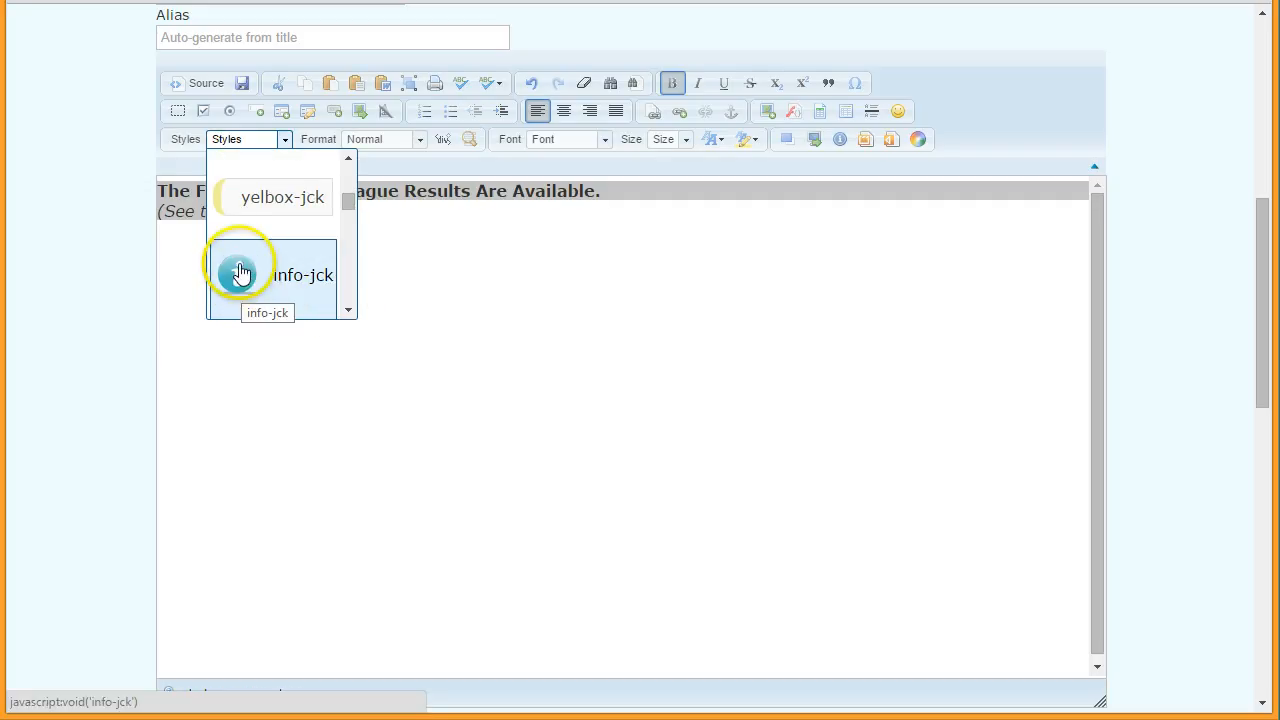
{"action": "left_click", "coordinate": [349, 312]}
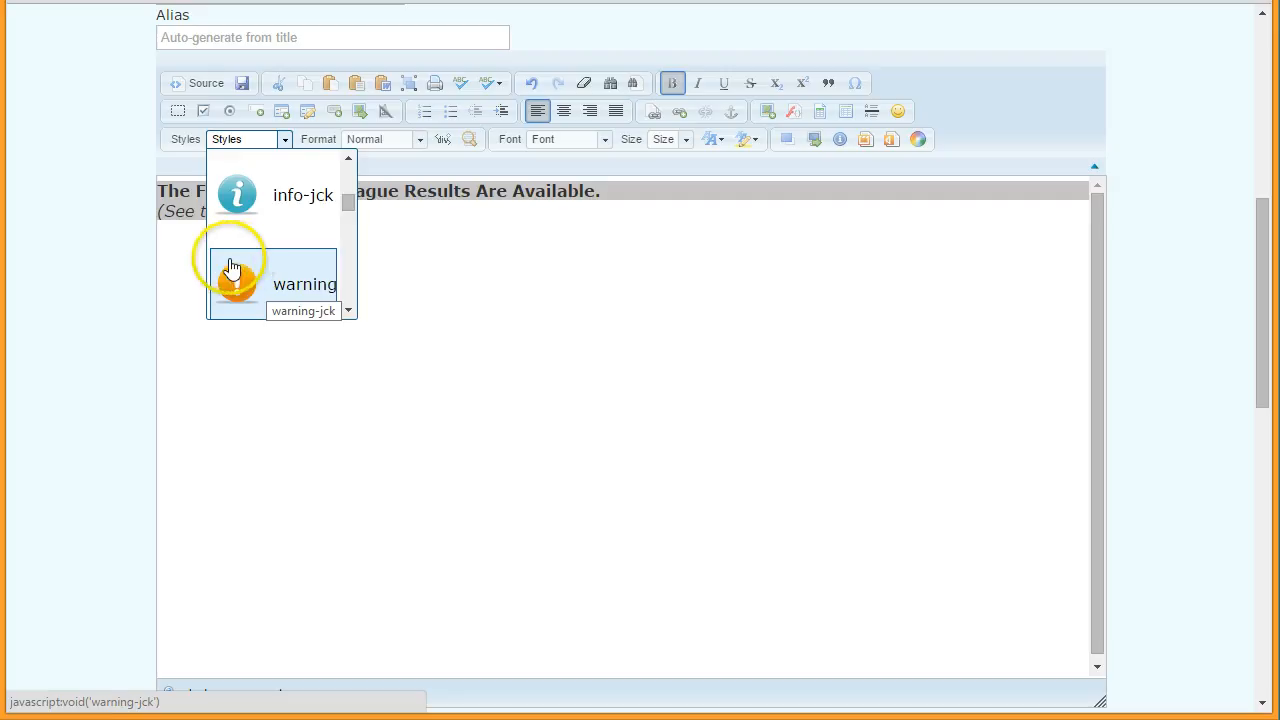
{"action": "left_click", "coordinate": [348, 311]}
{"action": "left_click", "coordinate": [348, 311]}
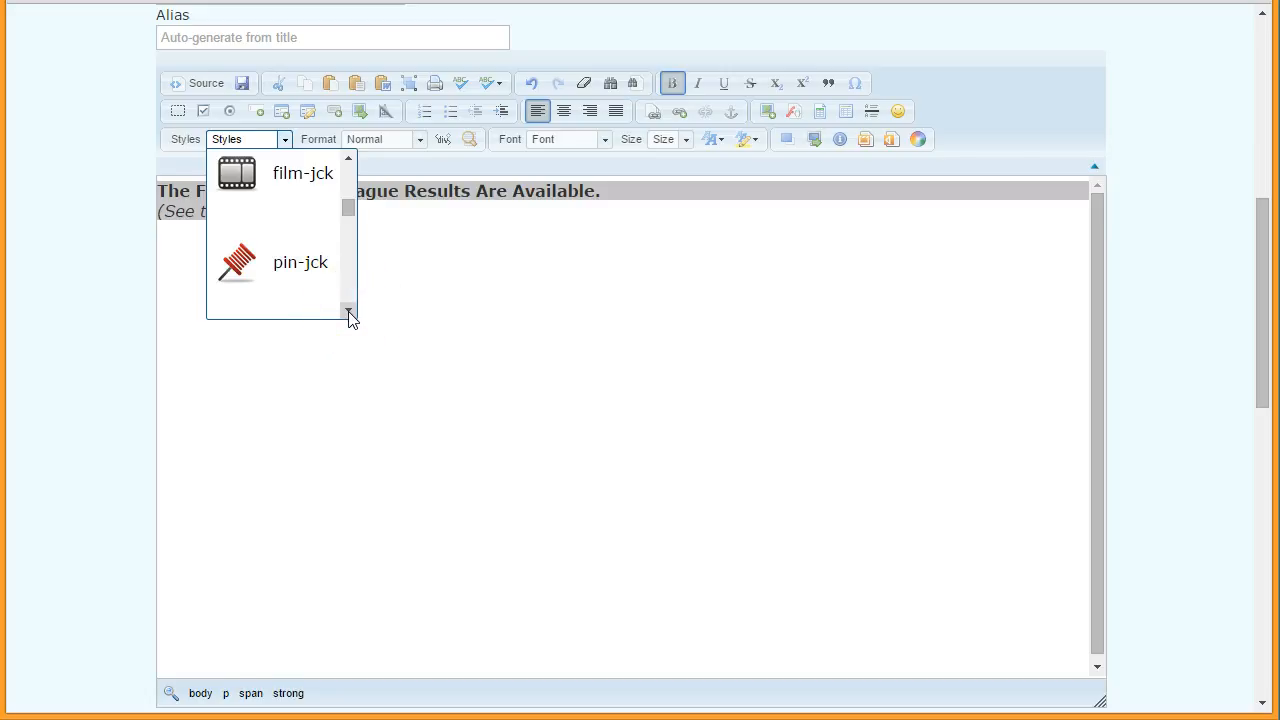
{"action": "left_click", "coordinate": [243, 280]}
{"action": "left_click", "coordinate": [240, 270]}
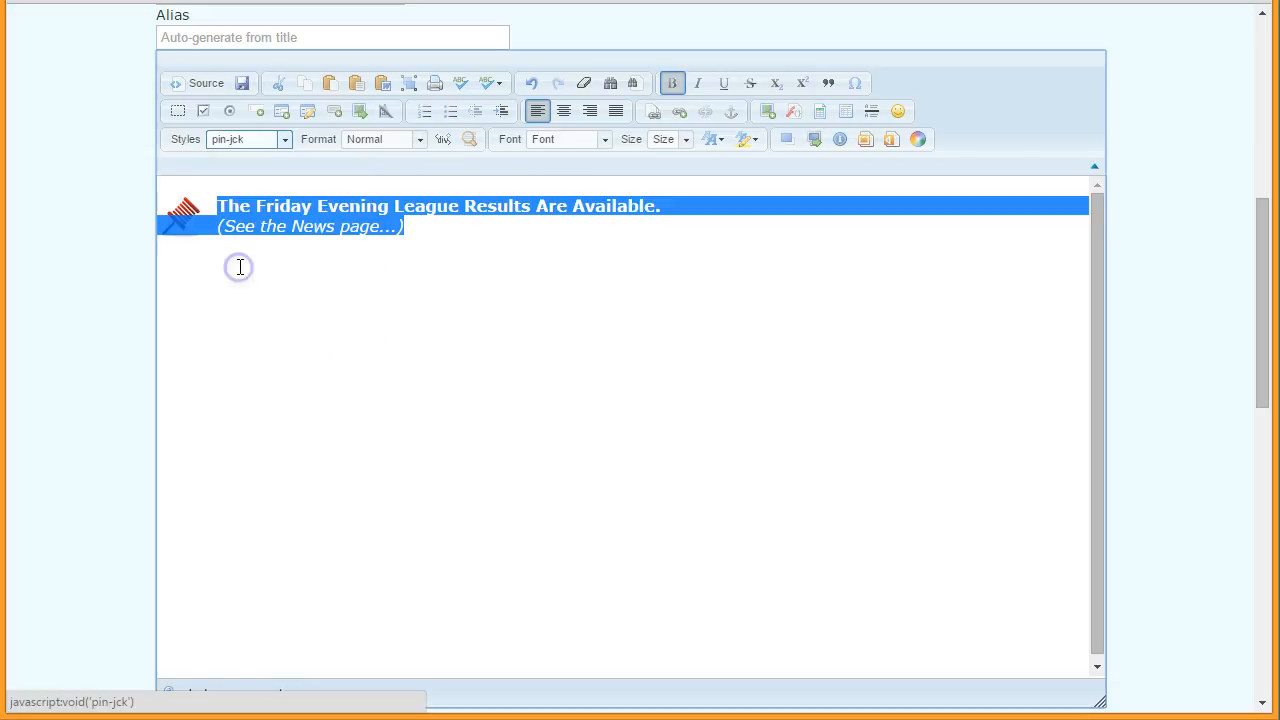
{"action": "left_click", "coordinate": [404, 394]}
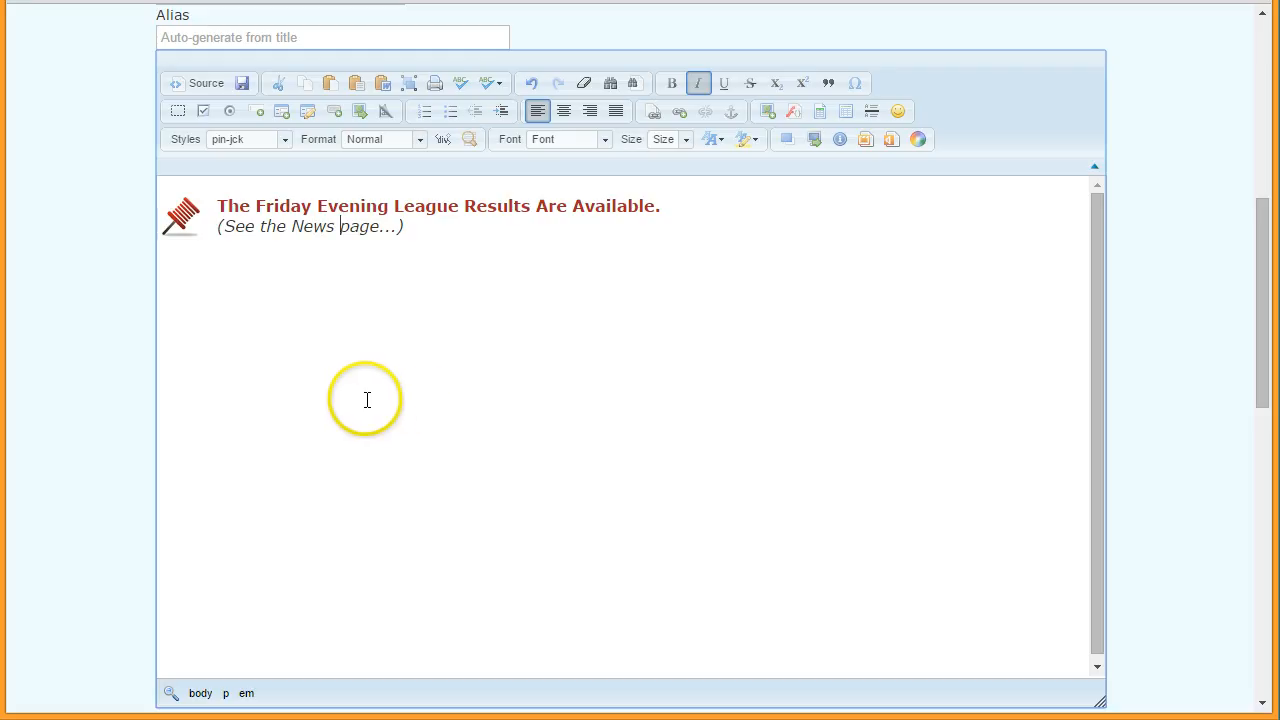
{"action": "left_click", "coordinate": [309, 391]}
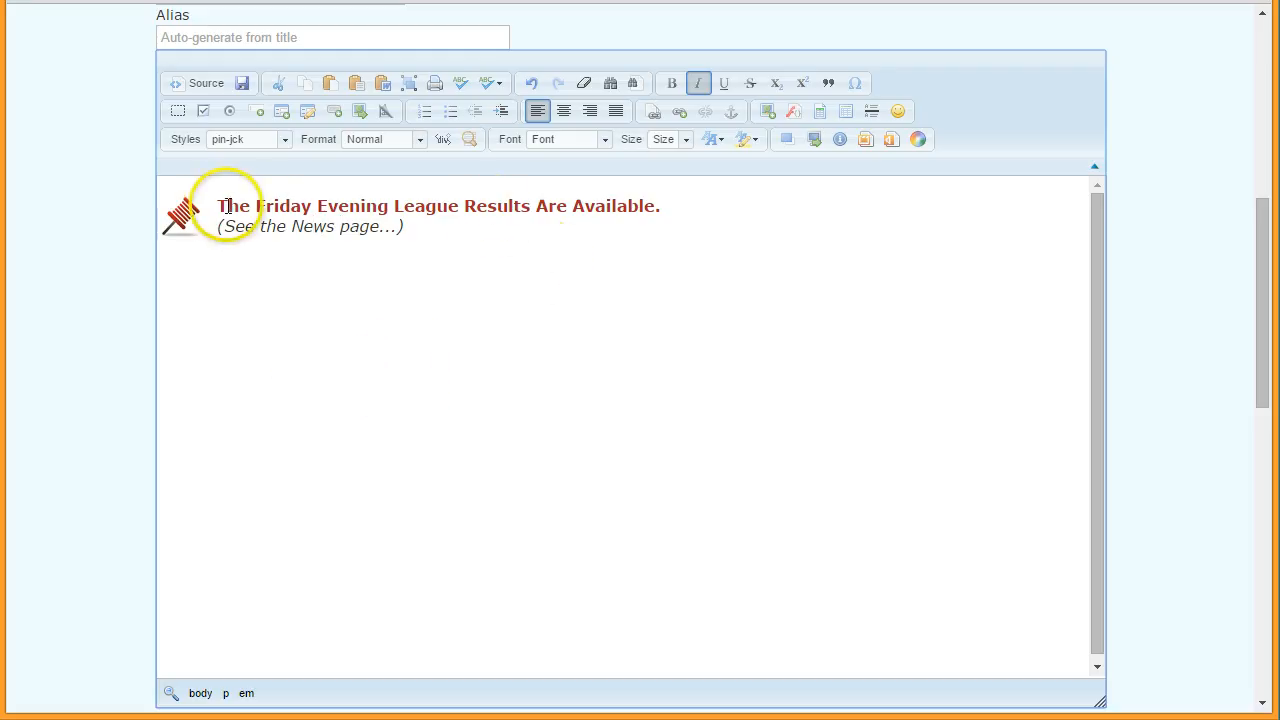
{"action": "left_click_drag", "start_coordinate": [228, 206], "coordinate": [484, 205]}
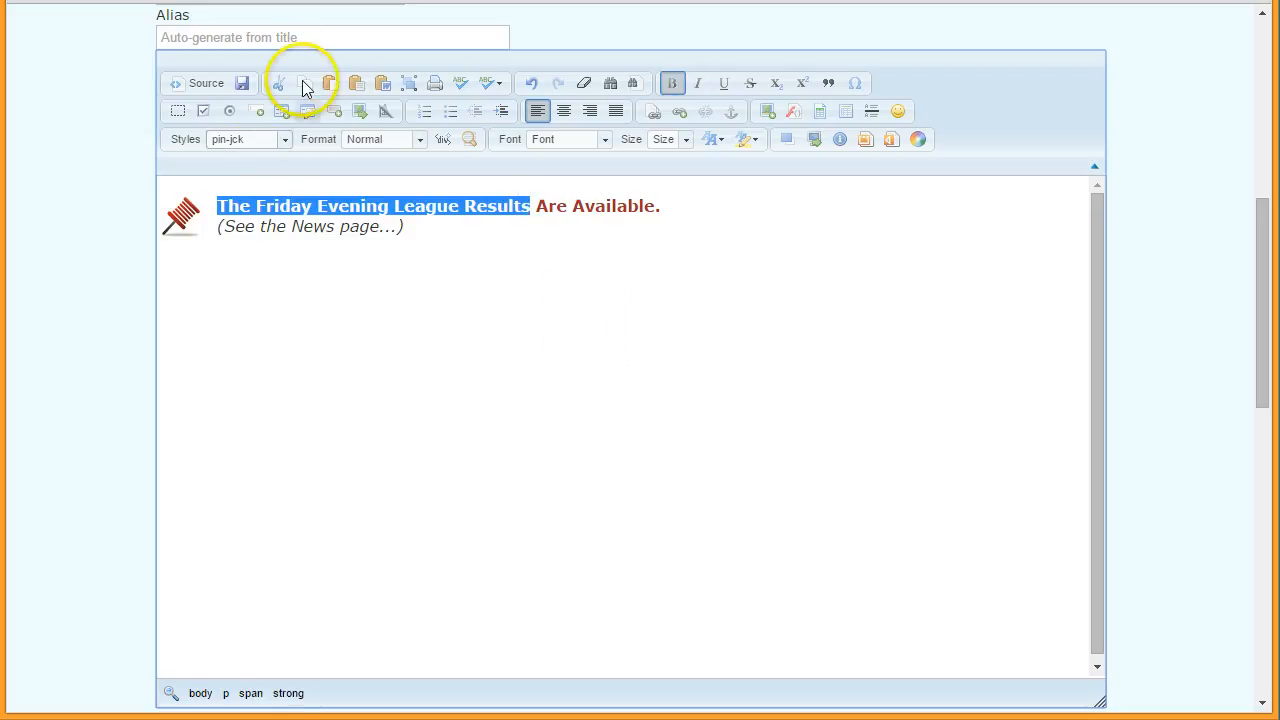
{"action": "left_click", "coordinate": [305, 36]}
{"action": "type", "text": "The Friday Evening League Results"}
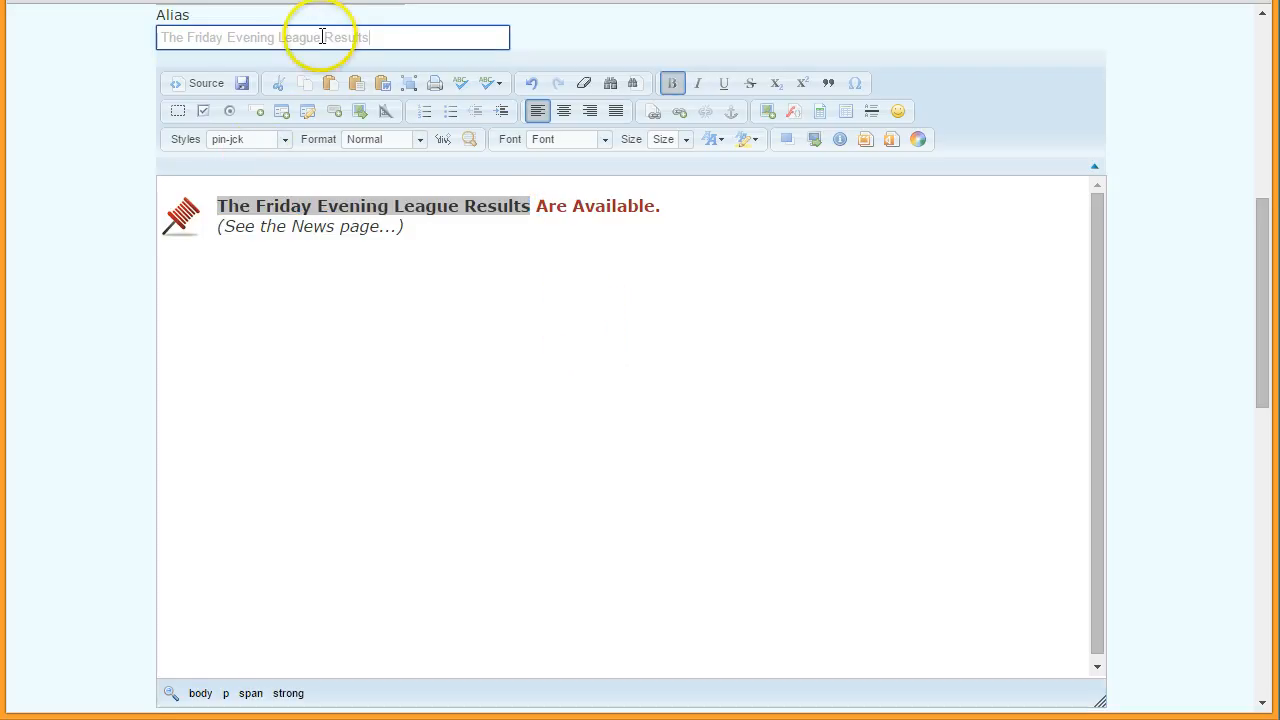
{"action": "scroll", "coordinate": [80, 271], "scroll_direction": "up", "scroll_amount": 2}
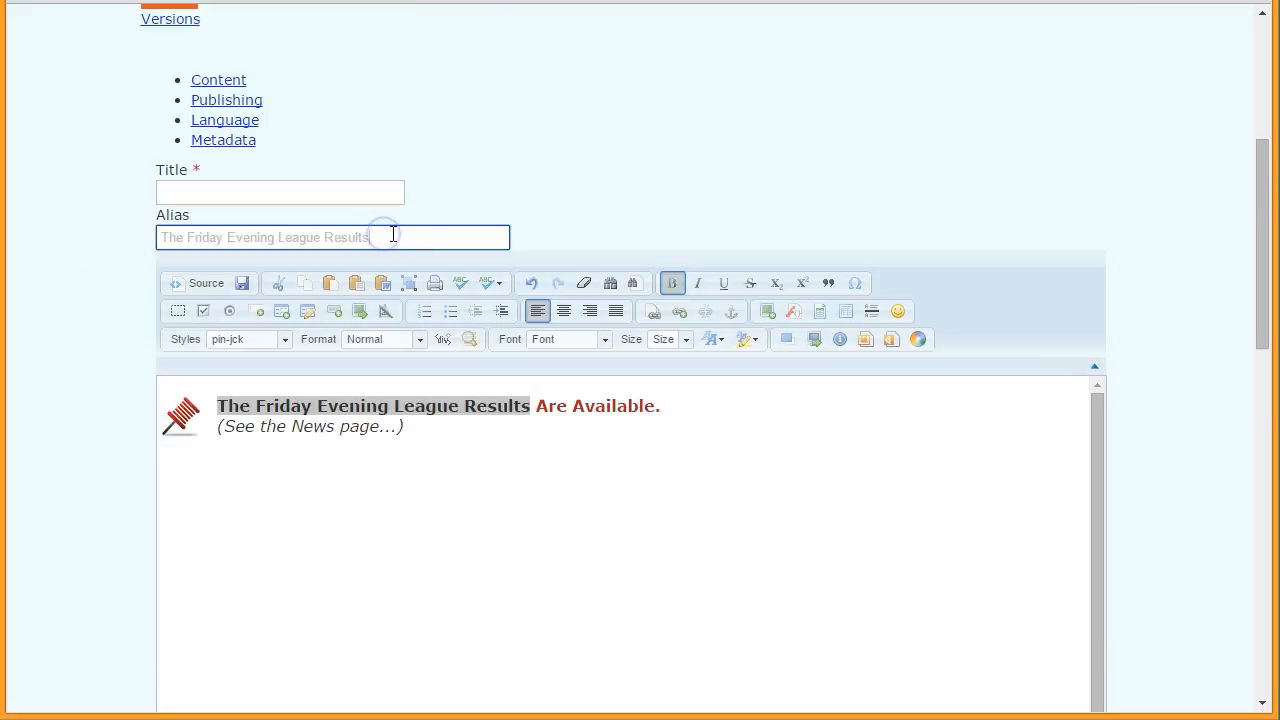
{"action": "left_click_drag", "start_coordinate": [368, 237], "coordinate": [138, 228]}
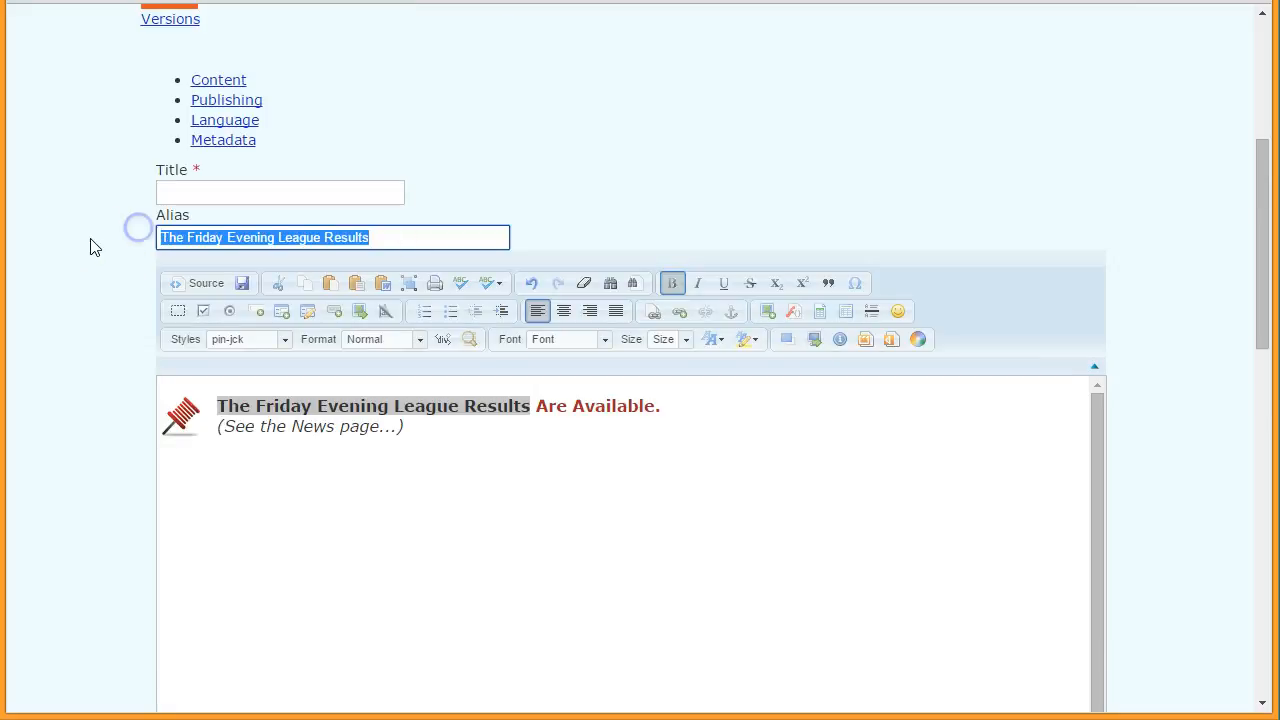
{"action": "key", "text": "Delete"}
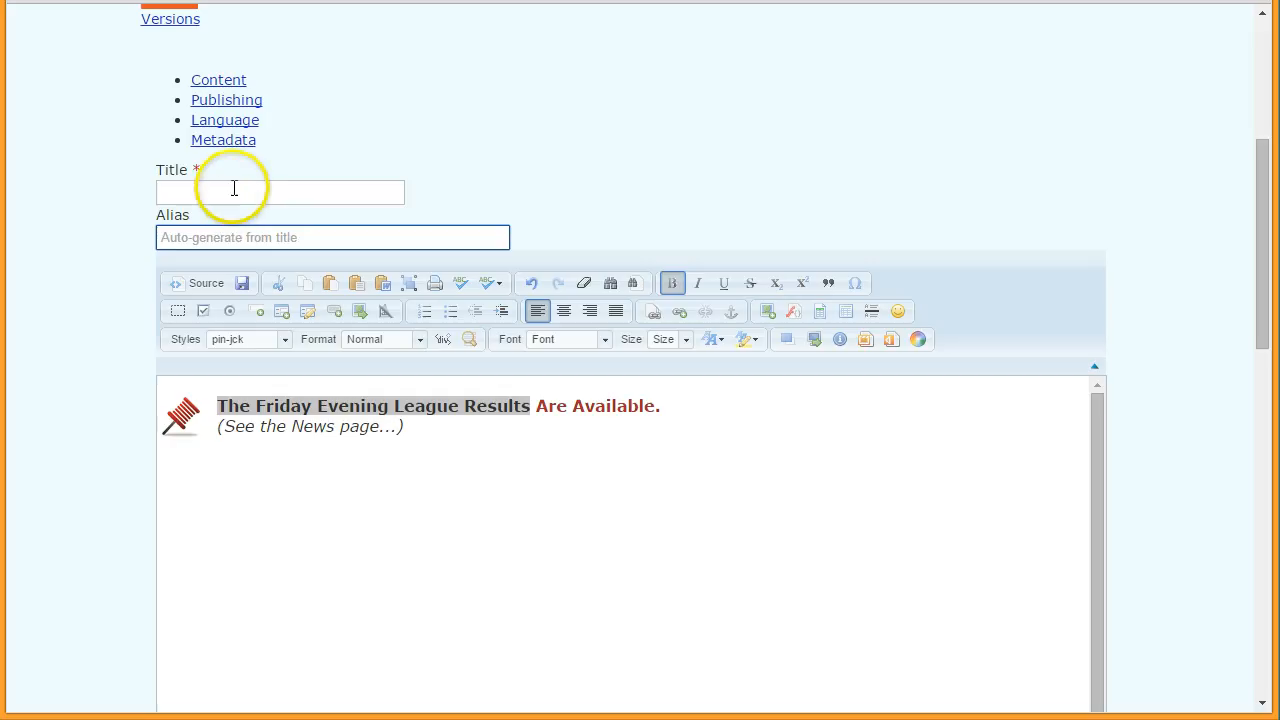
Step: Title the new article "The Friday Evening League Results"
{"action": "left_click", "coordinate": [234, 190]}
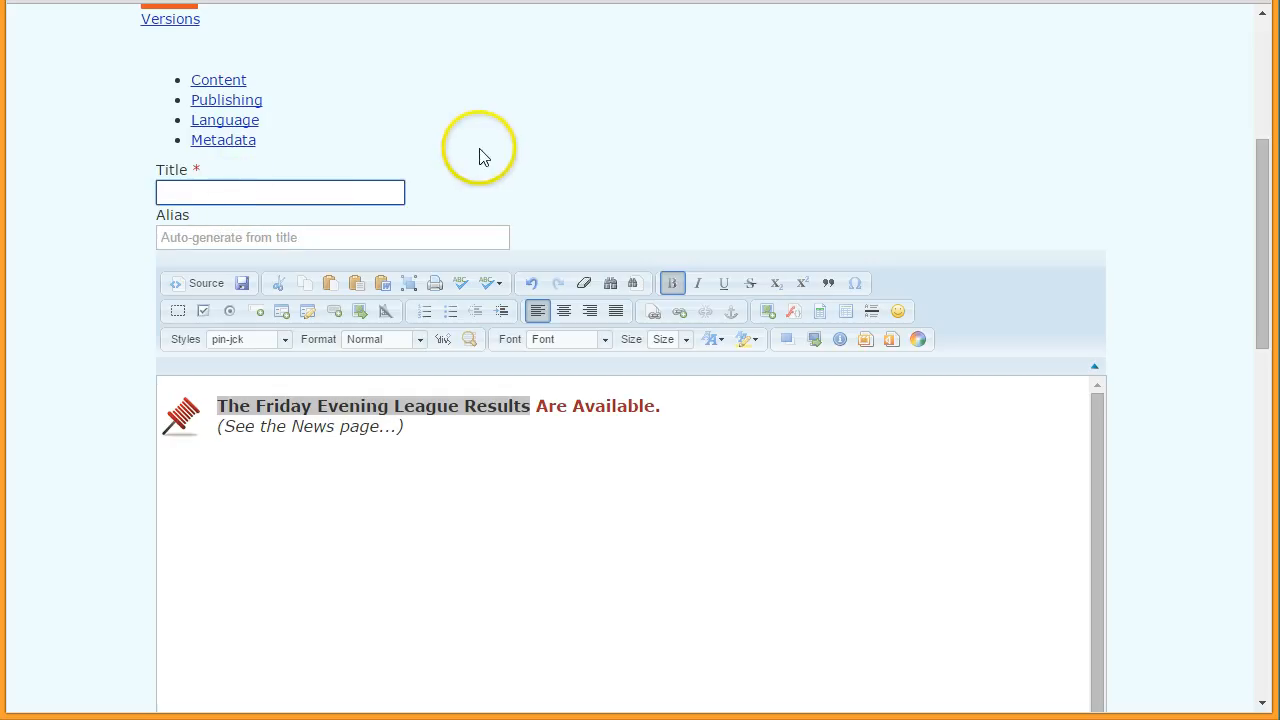
{"action": "type", "text": "The Friday Evening League Results"}
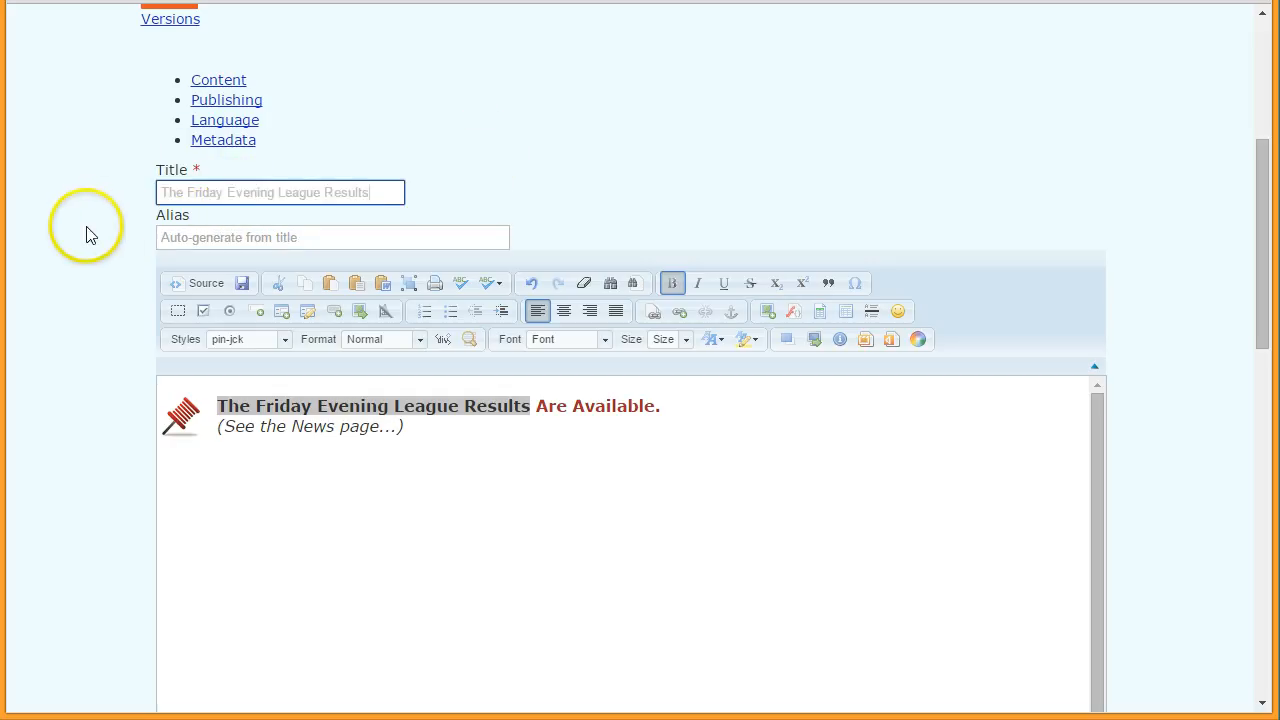
{"action": "scroll", "coordinate": [88, 234], "scroll_direction": "up", "scroll_amount": 1}
{"action": "scroll", "coordinate": [86, 234], "scroll_direction": "down", "scroll_amount": 1}
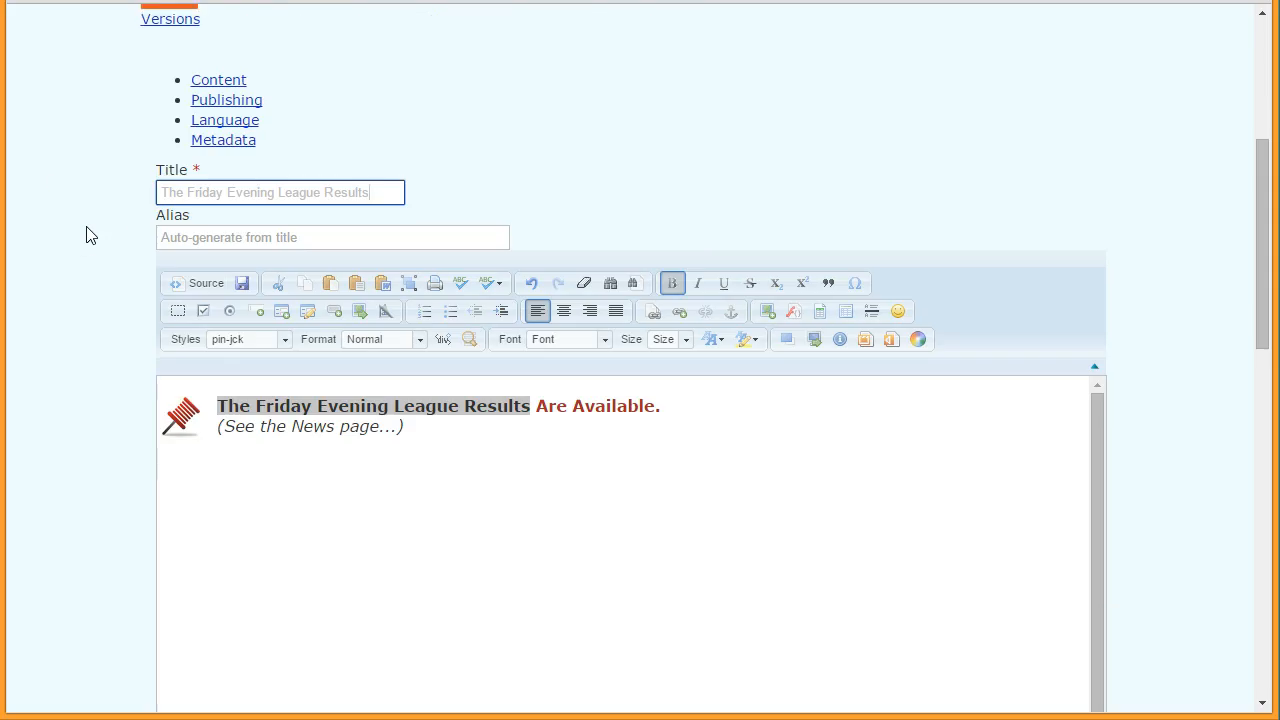
Step: Assign the new article to the News Flash 2 category
{"action": "scroll", "coordinate": [92, 200], "scroll_direction": "down", "scroll_amount": 6}
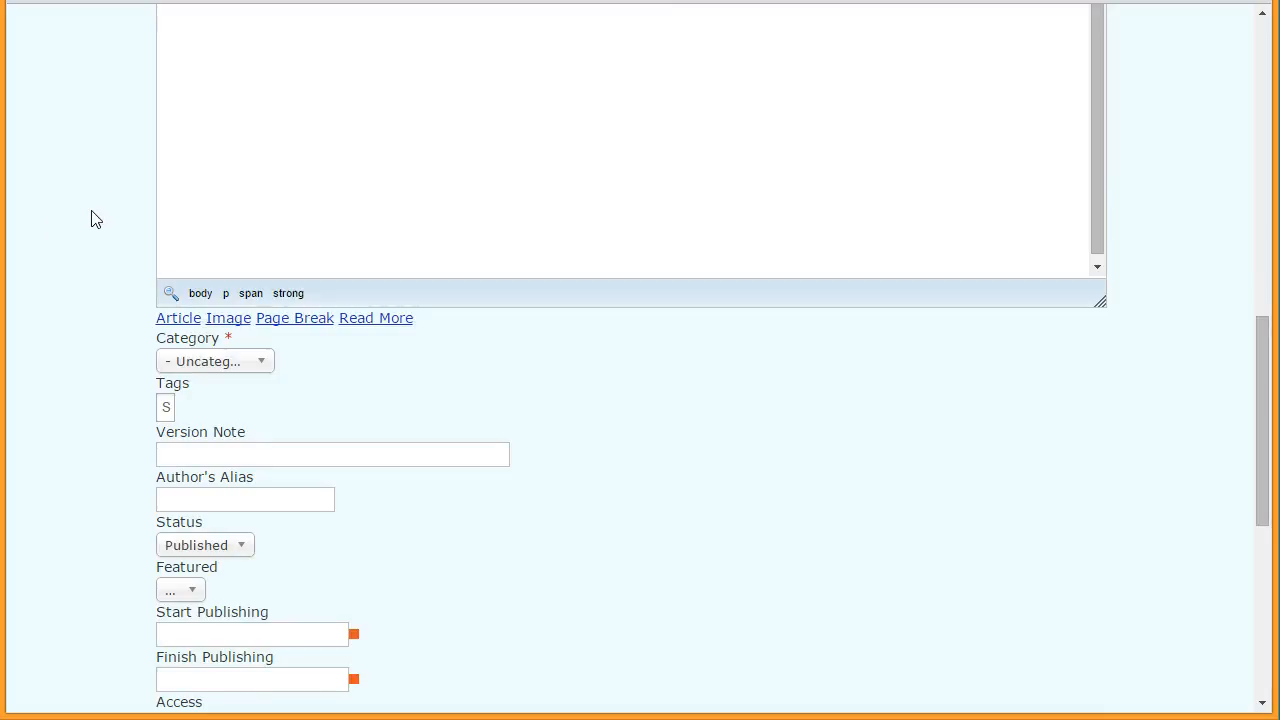
{"action": "left_click", "coordinate": [261, 363]}
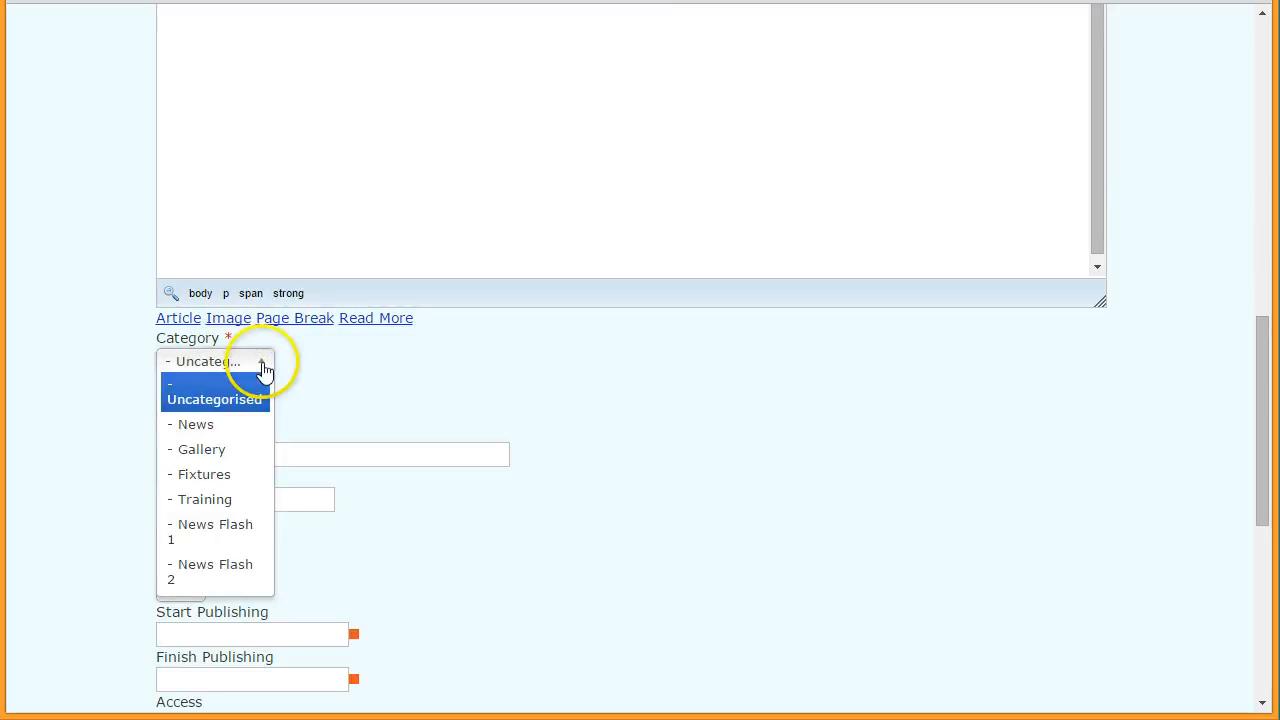
{"action": "left_click", "coordinate": [213, 577]}
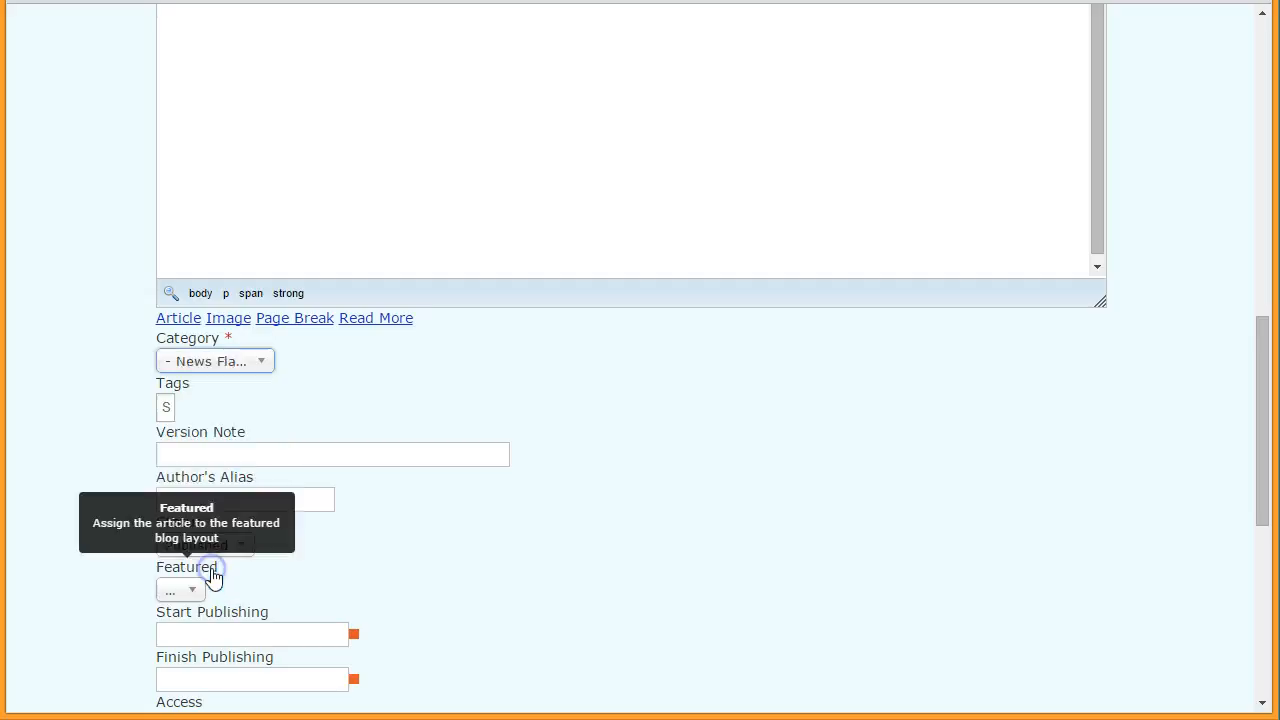
{"action": "left_click", "coordinate": [82, 355]}
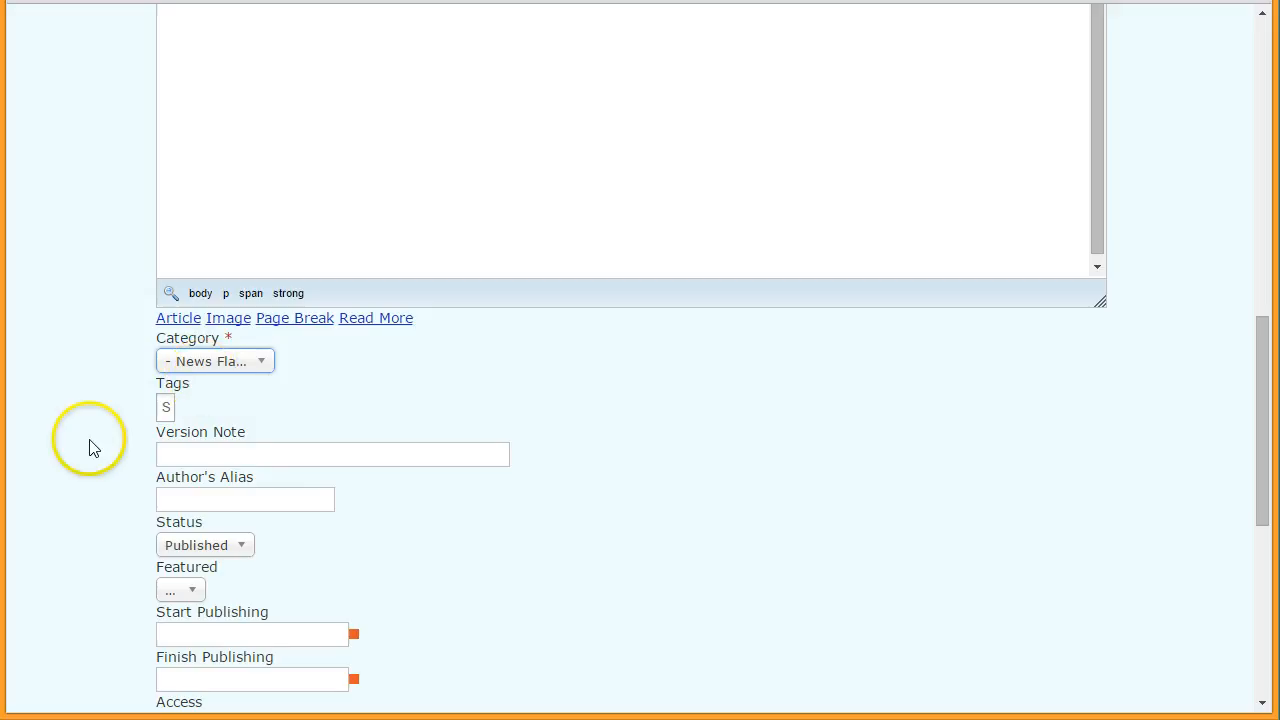
{"action": "scroll", "coordinate": [89, 446], "scroll_direction": "down", "scroll_amount": 1}
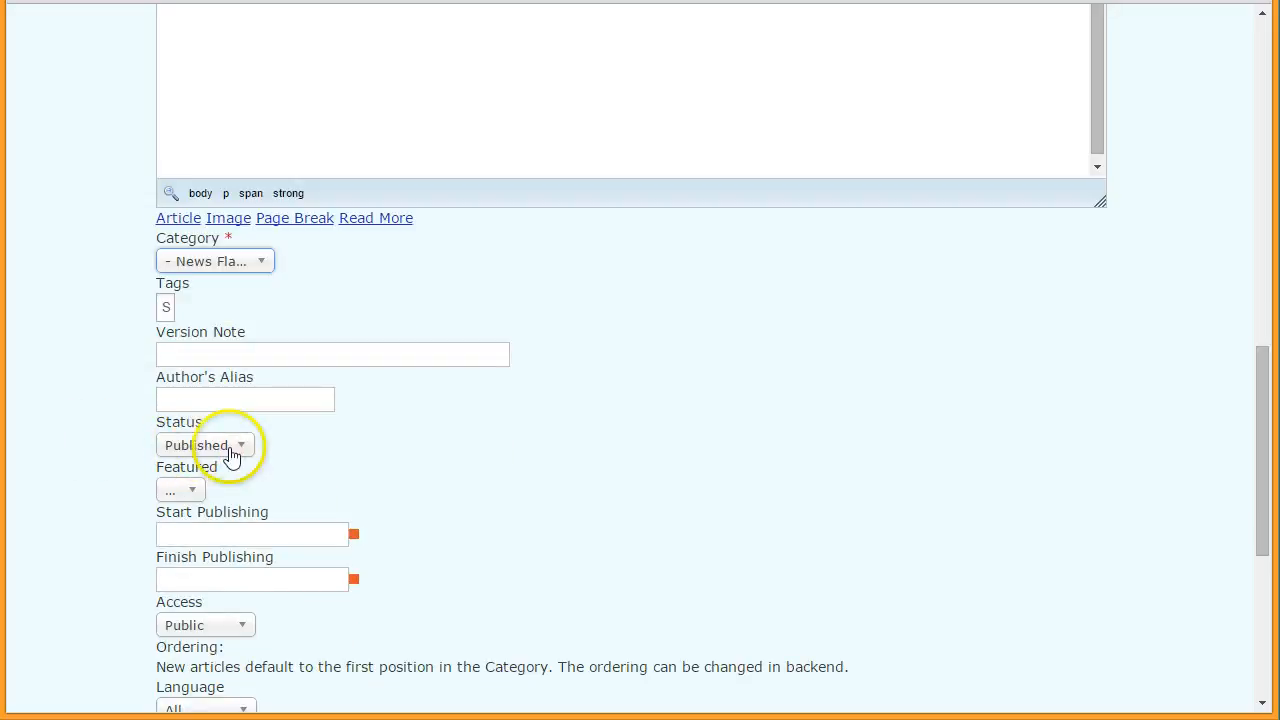
Step: Save the new article and dismiss the submission message on the home page
{"action": "scroll", "coordinate": [94, 435], "scroll_direction": "up", "scroll_amount": 8}
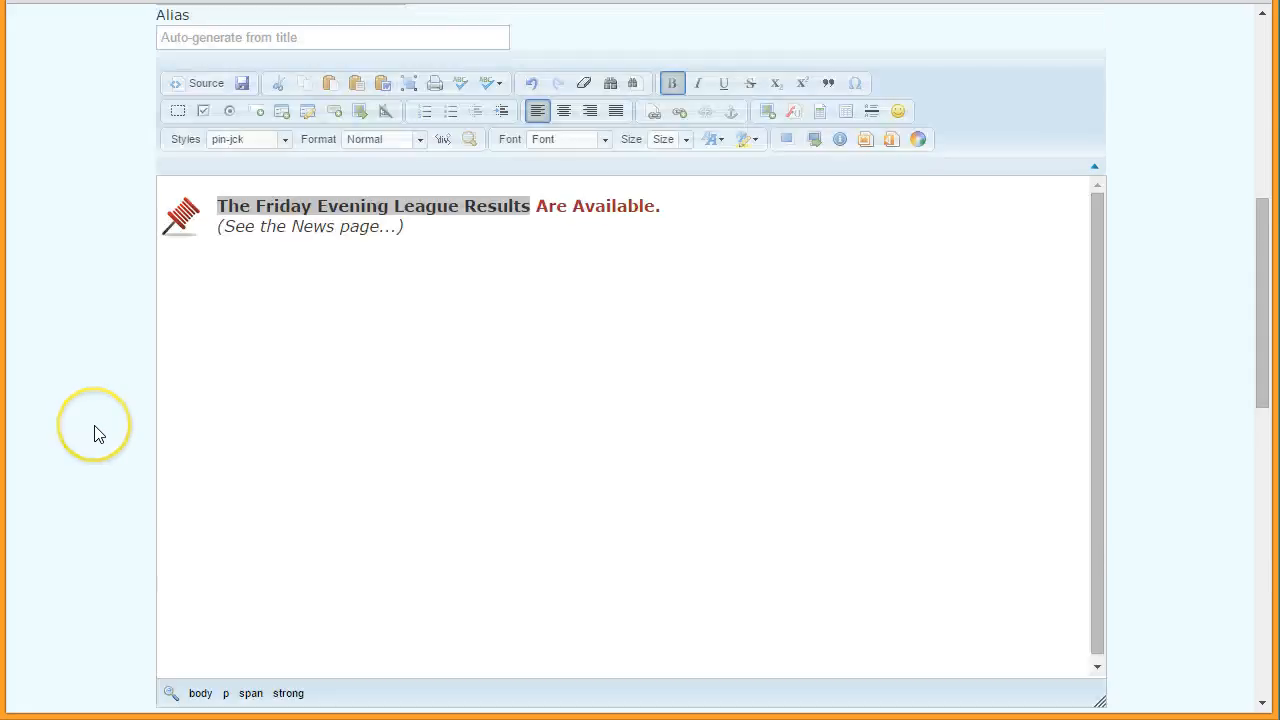
{"action": "scroll", "coordinate": [94, 435], "scroll_direction": "up", "scroll_amount": 2}
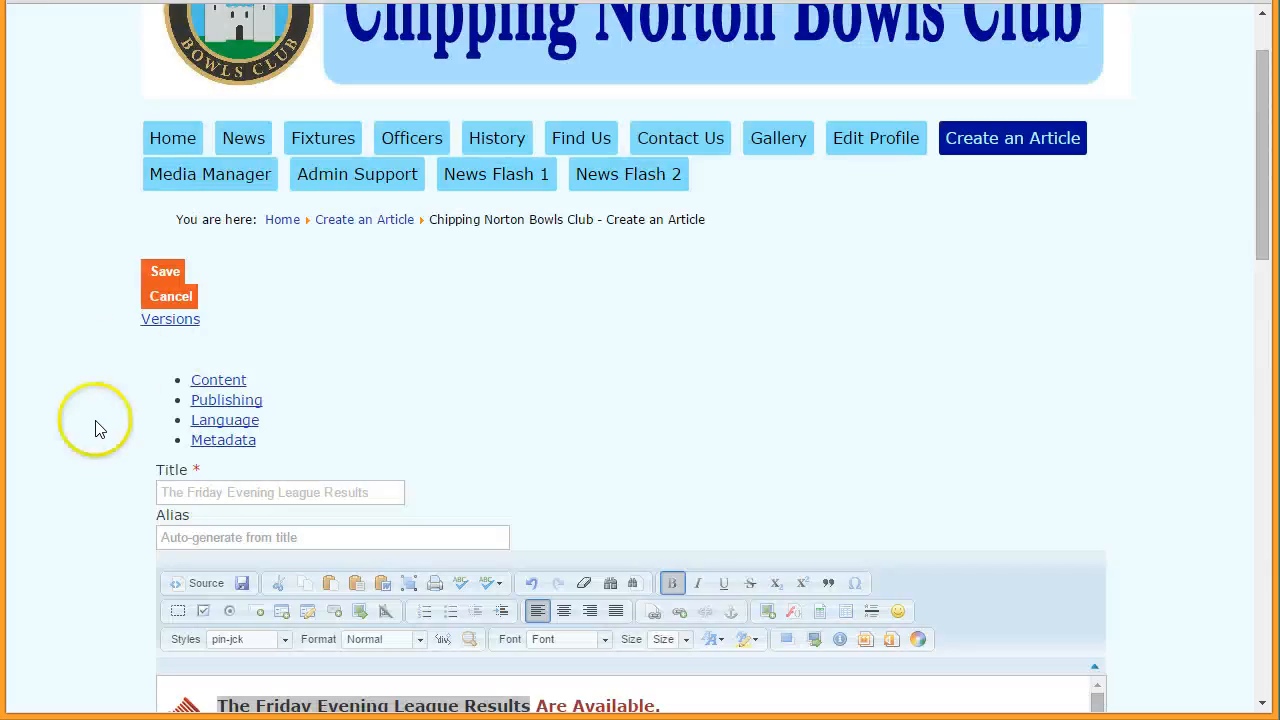
{"action": "left_click", "coordinate": [166, 281]}
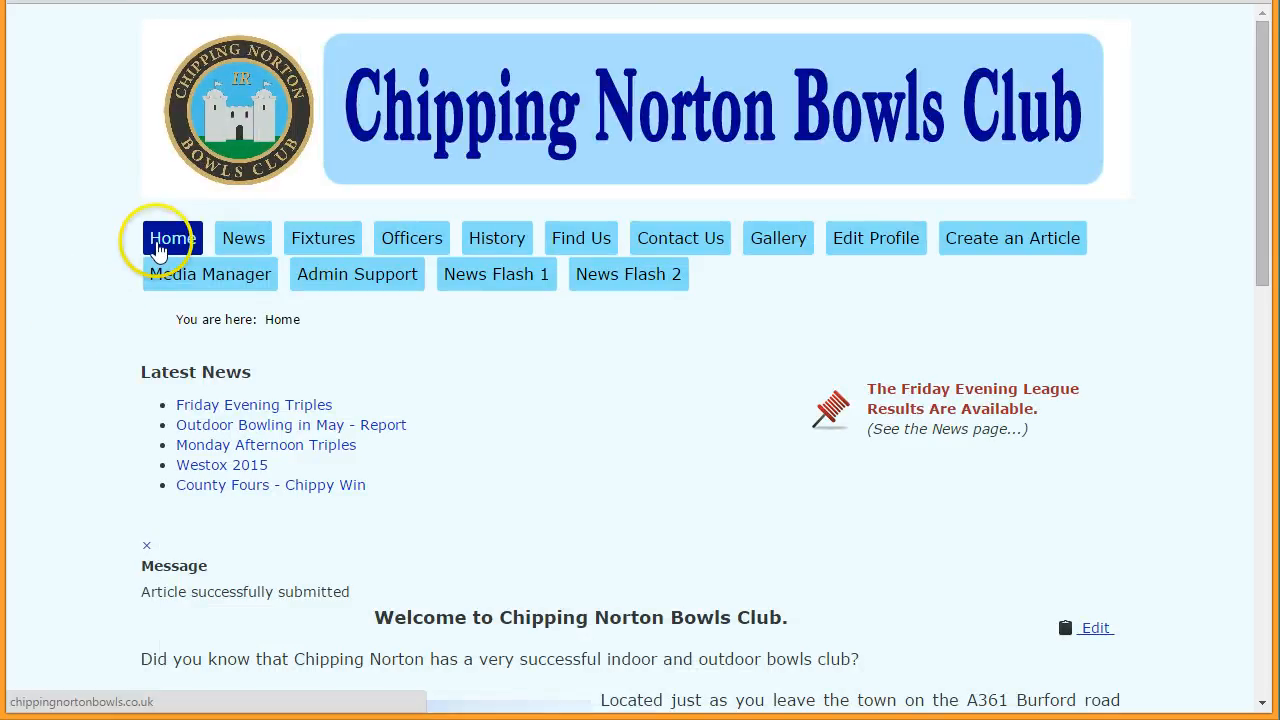
{"action": "left_click", "coordinate": [145, 544]}
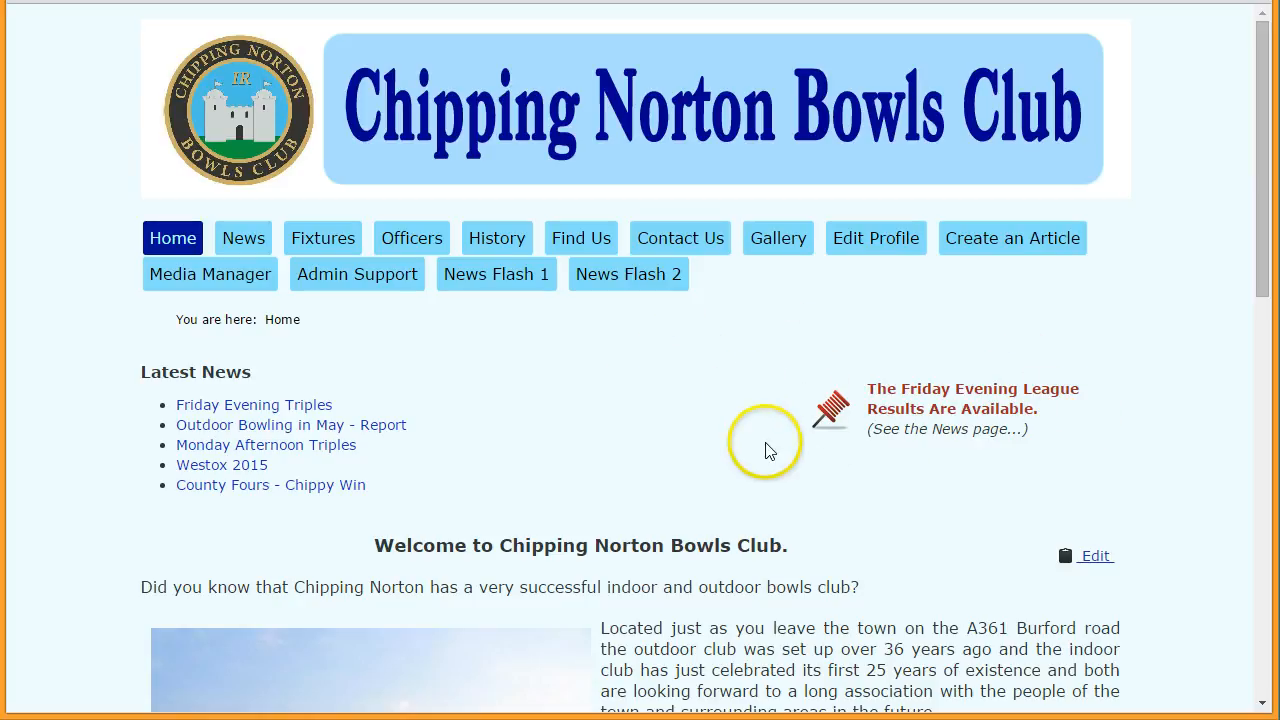
Step: Set the status of the News Flash 1 article "Indoor Program 2014" to Published, save it and dismiss the message
{"action": "left_click", "coordinate": [491, 282]}
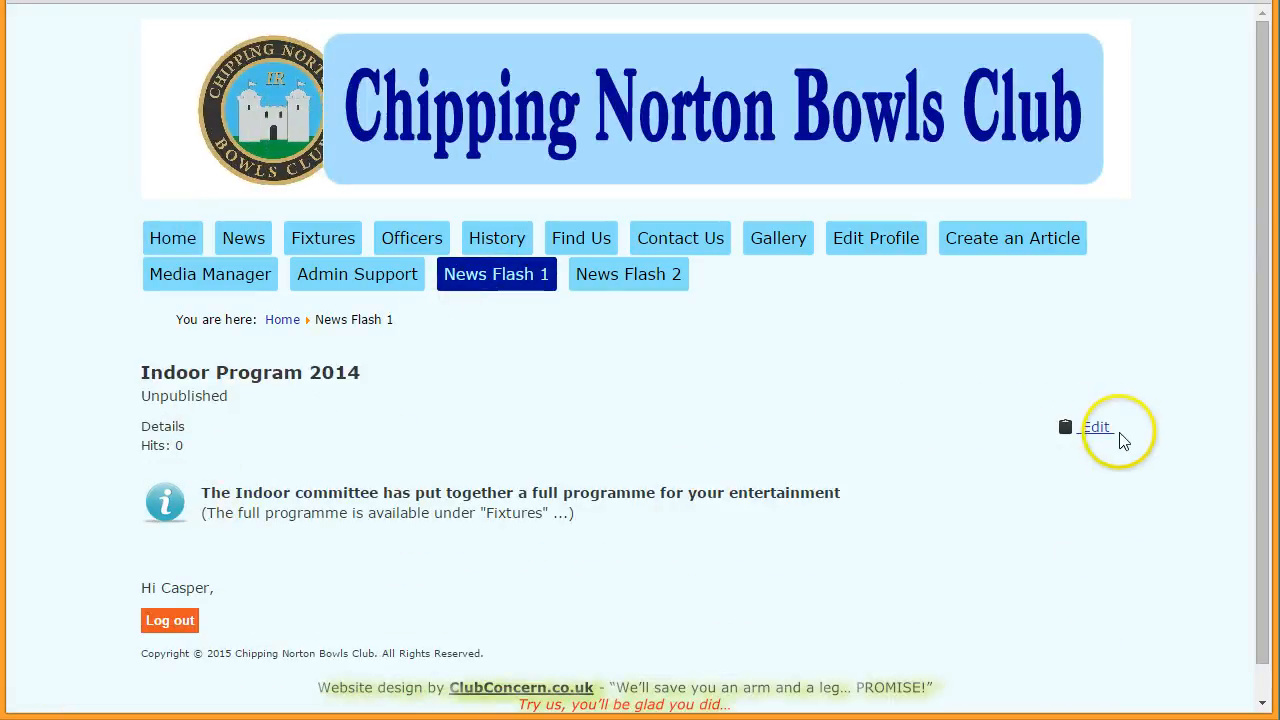
{"action": "left_click", "coordinate": [1109, 432]}
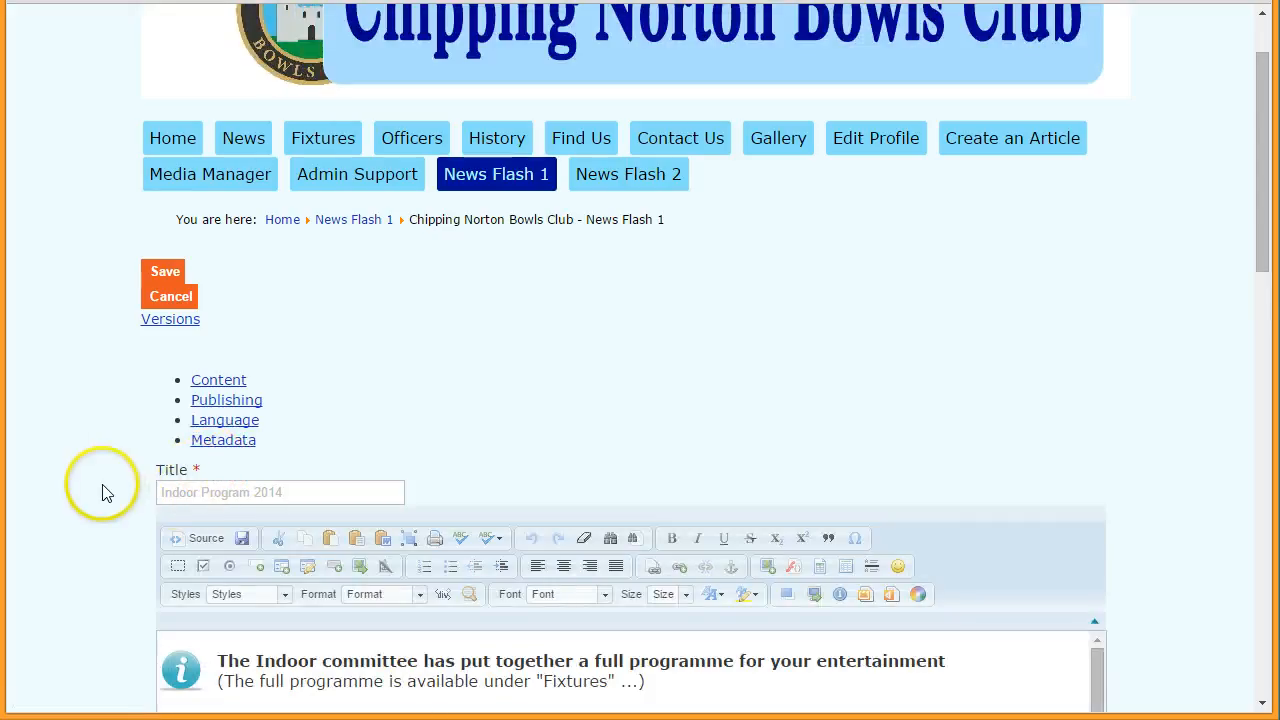
{"action": "scroll", "coordinate": [102, 490], "scroll_direction": "down", "scroll_amount": 5}
{"action": "scroll", "coordinate": [102, 490], "scroll_direction": "down", "scroll_amount": 5}
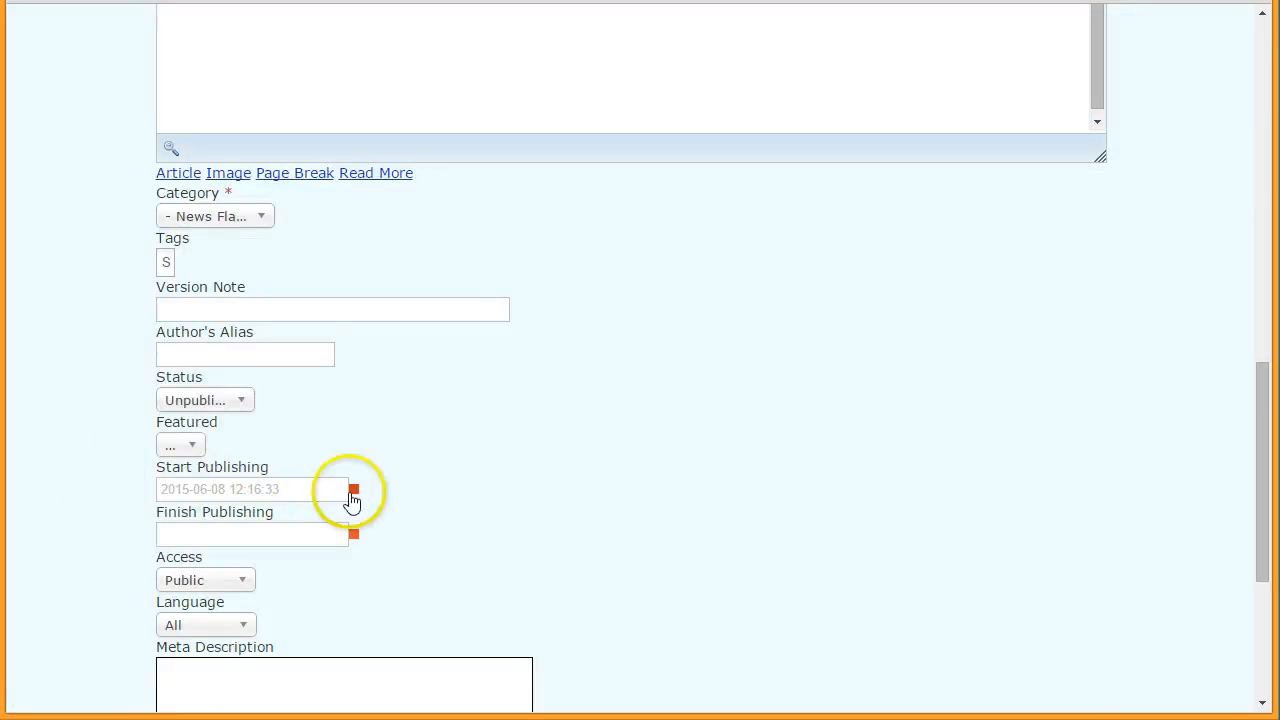
{"action": "left_click", "coordinate": [241, 400]}
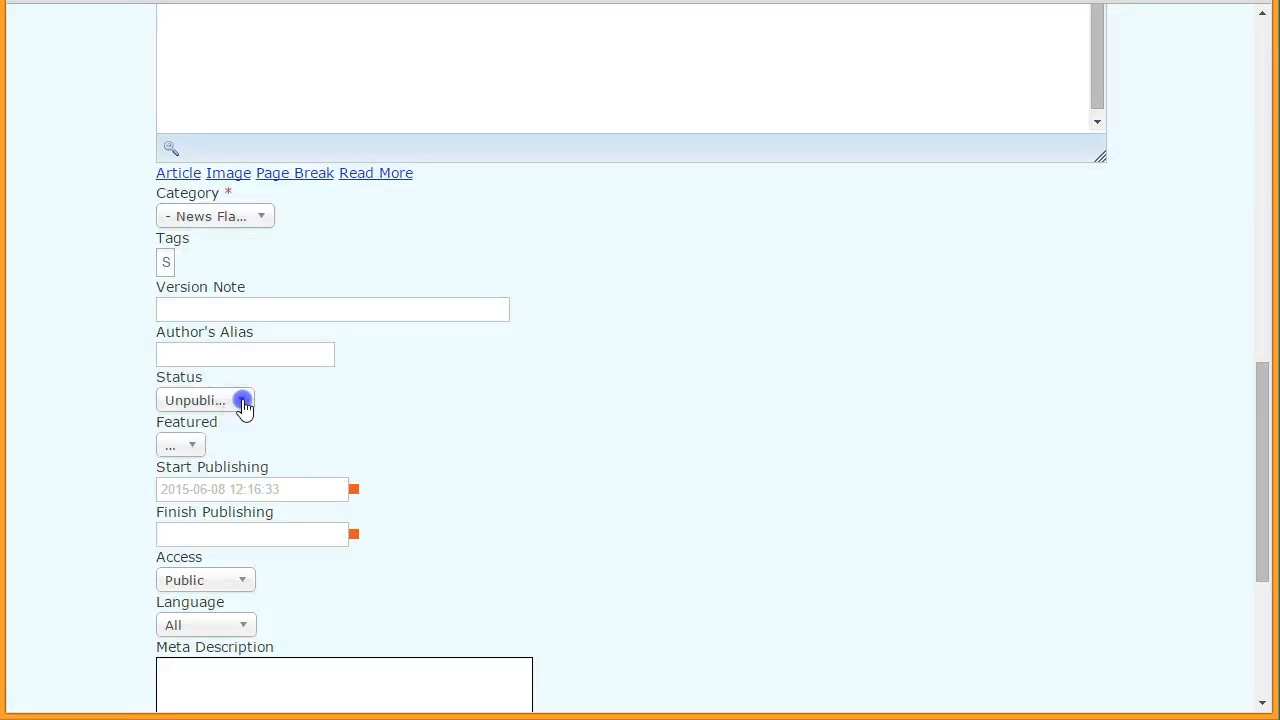
{"action": "left_click", "coordinate": [216, 424]}
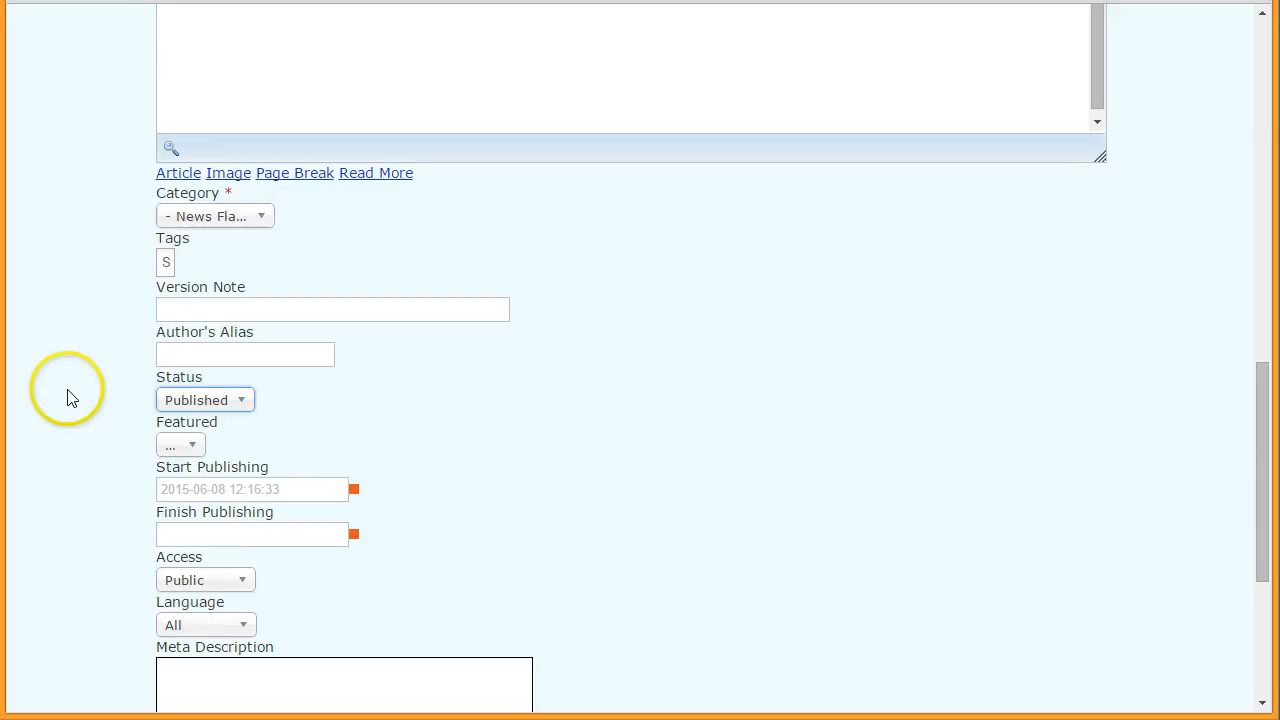
{"action": "scroll", "coordinate": [67, 398], "scroll_direction": "up", "scroll_amount": 10}
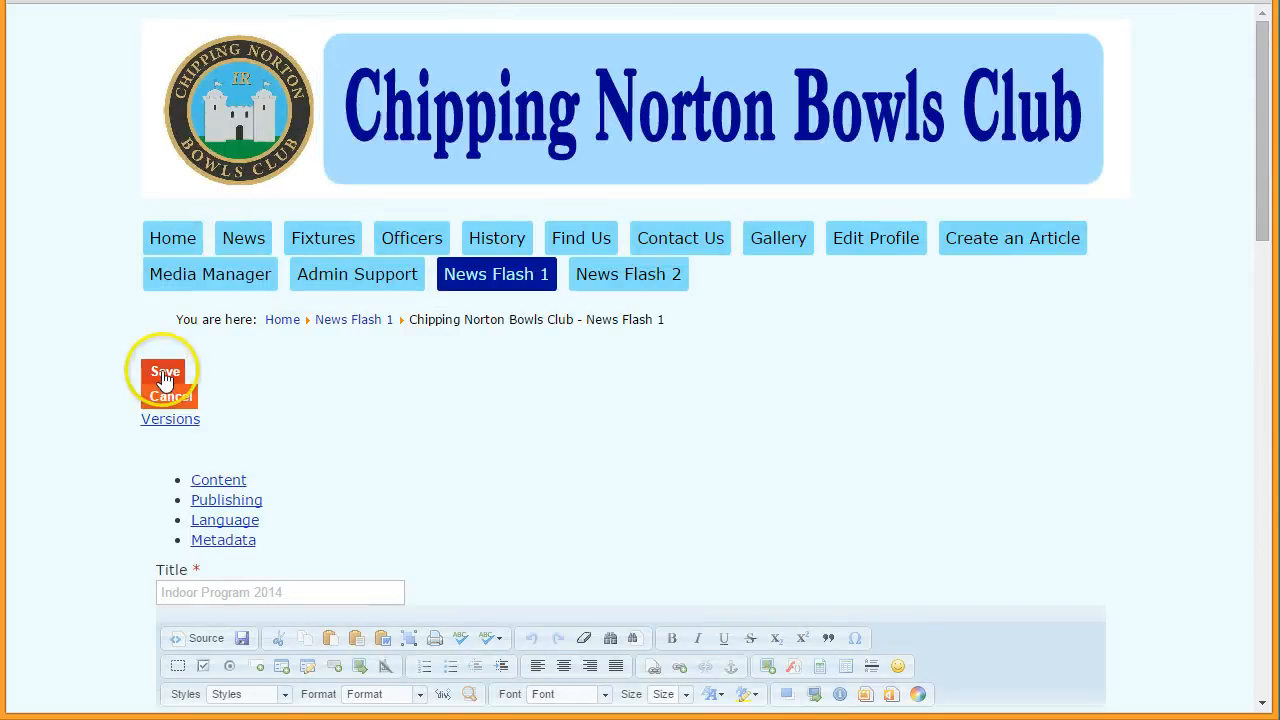
{"action": "left_click", "coordinate": [165, 375]}
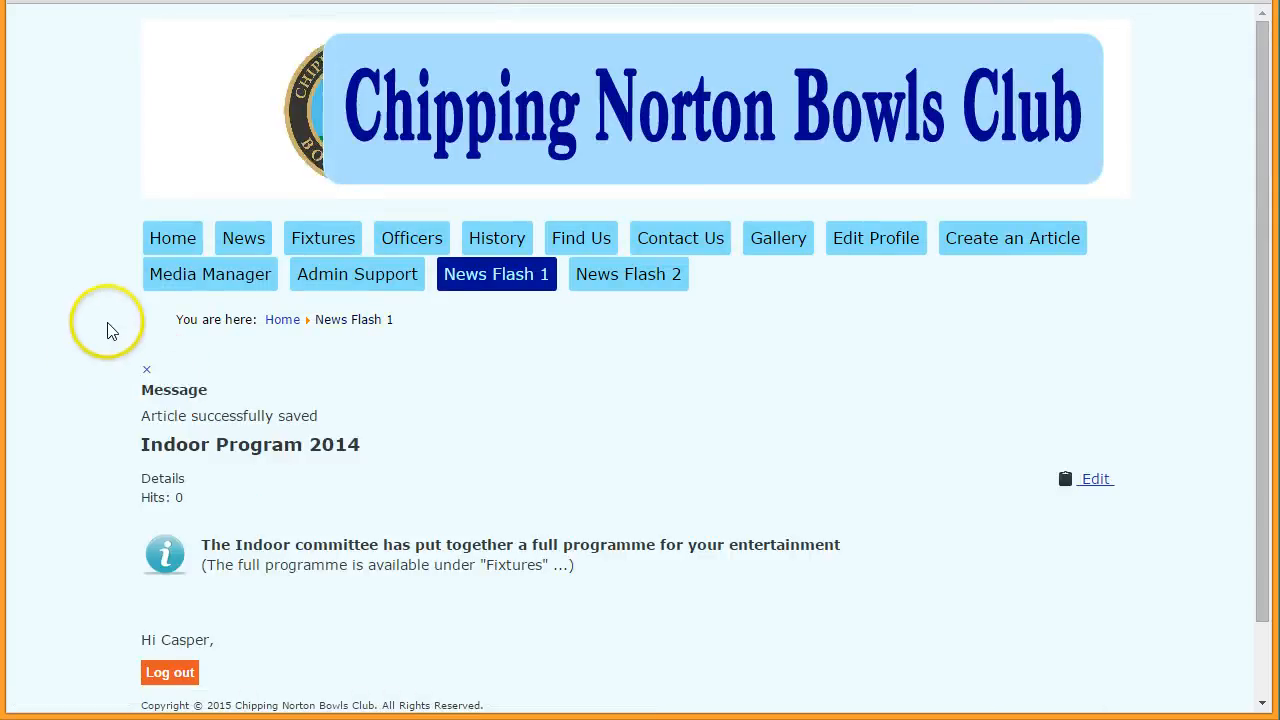
{"action": "left_click", "coordinate": [143, 366]}
Step: Check how both news flashes are displayed on the website's home page
{"action": "left_click", "coordinate": [168, 240]}
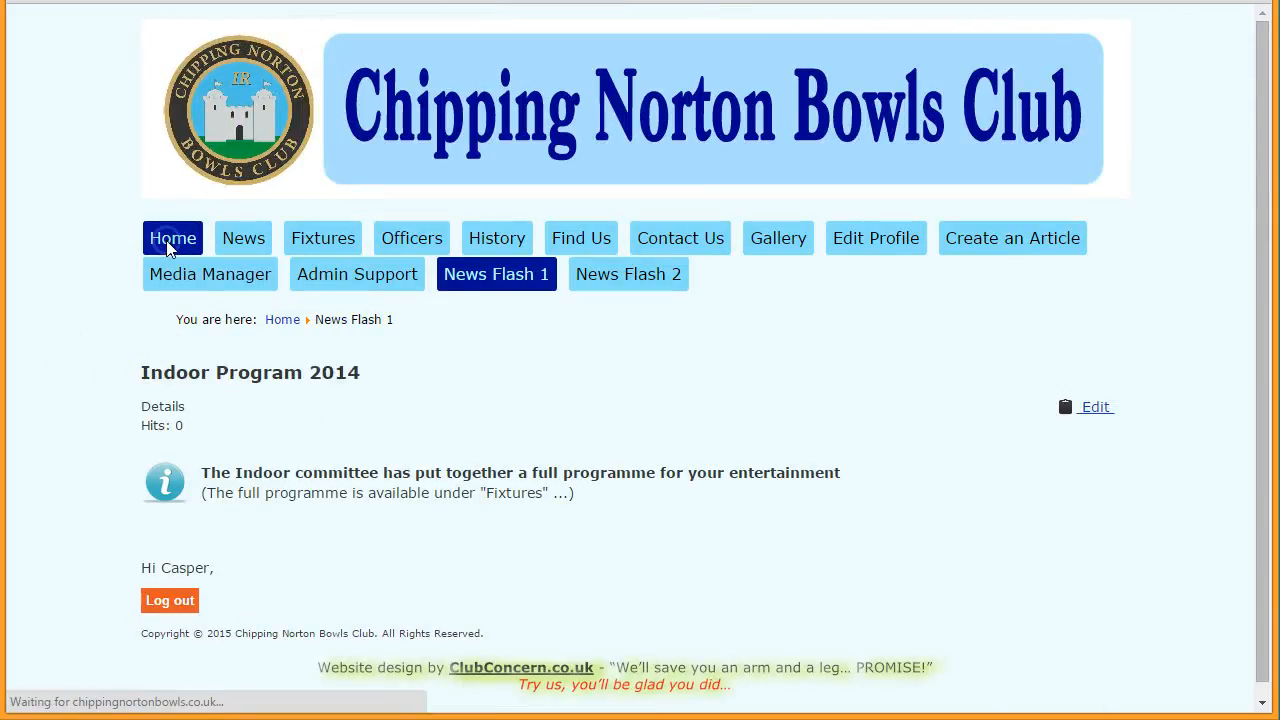
{"action": "scroll", "coordinate": [40, 332], "scroll_direction": "down", "scroll_amount": 2}
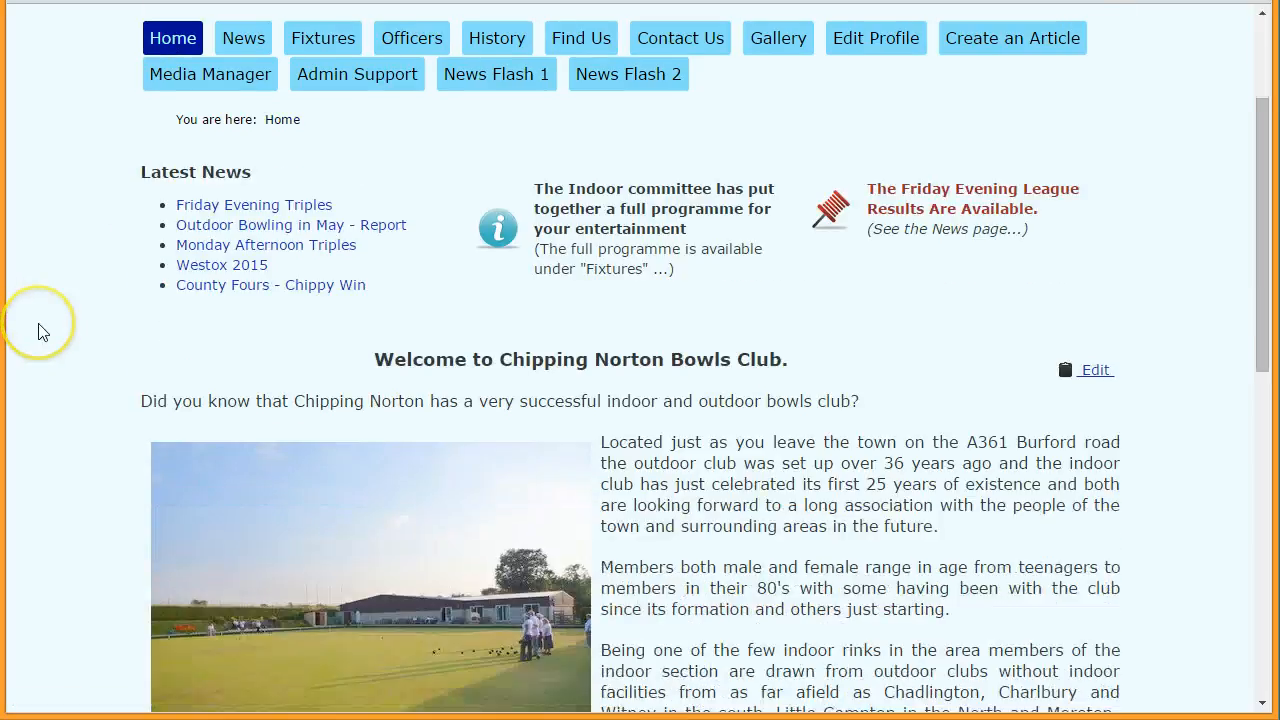
{"action": "scroll", "coordinate": [43, 332], "scroll_direction": "up", "scroll_amount": 1}
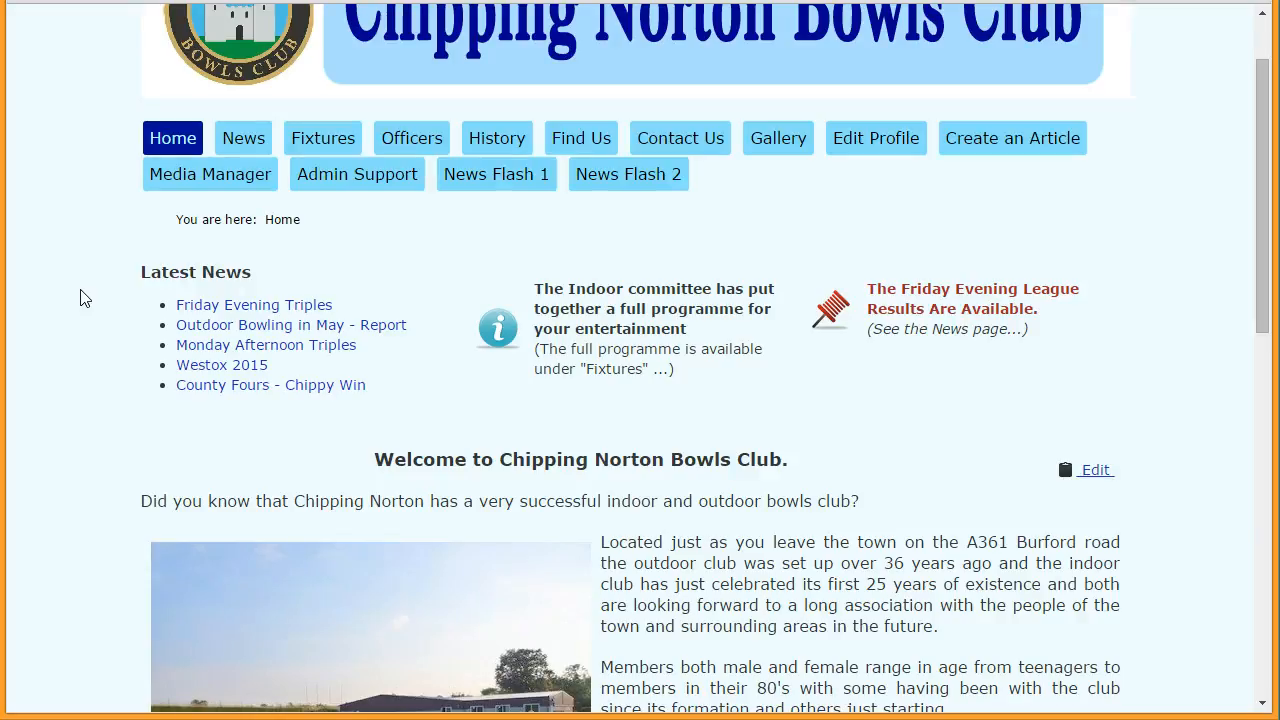
{"action": "scroll", "coordinate": [80, 297], "scroll_direction": "up", "scroll_amount": 2}
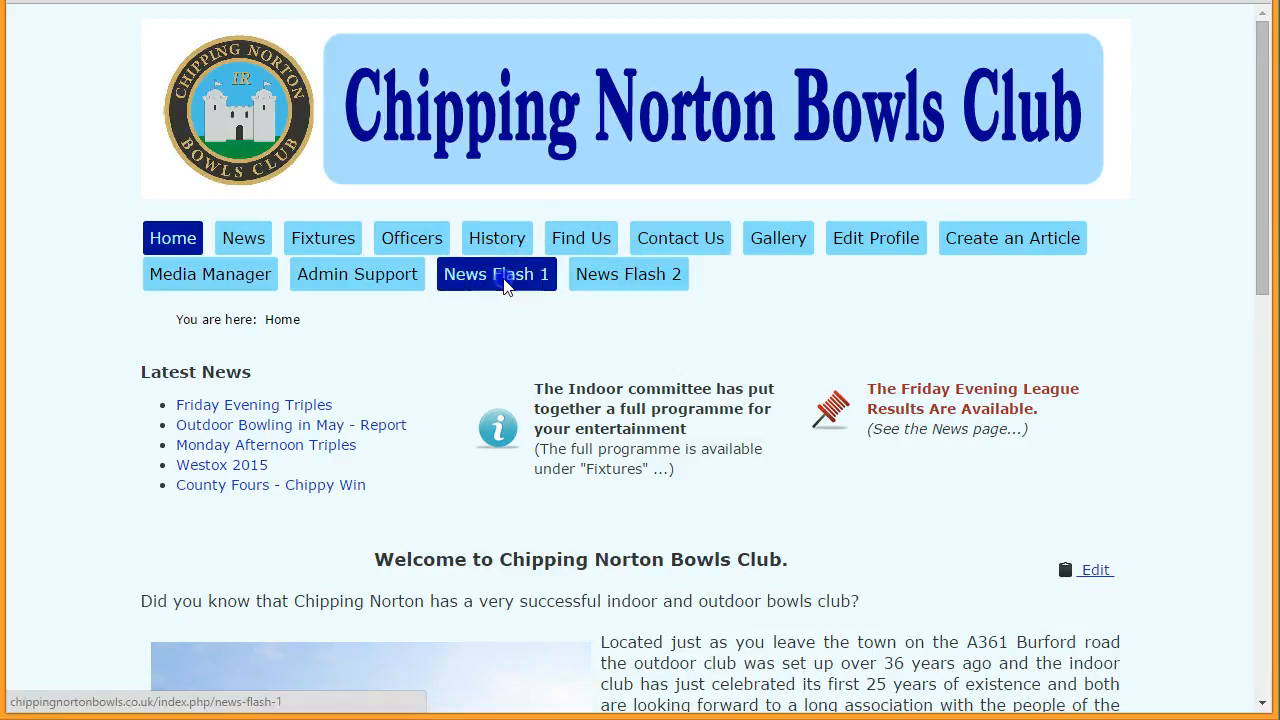
Step: Set the News Flash 1 article "Indoor Program 2014" to Unpublished, save it and return to the home page
{"action": "left_click", "coordinate": [500, 278]}
{"action": "scroll", "coordinate": [80, 377], "scroll_direction": "down", "scroll_amount": 1}
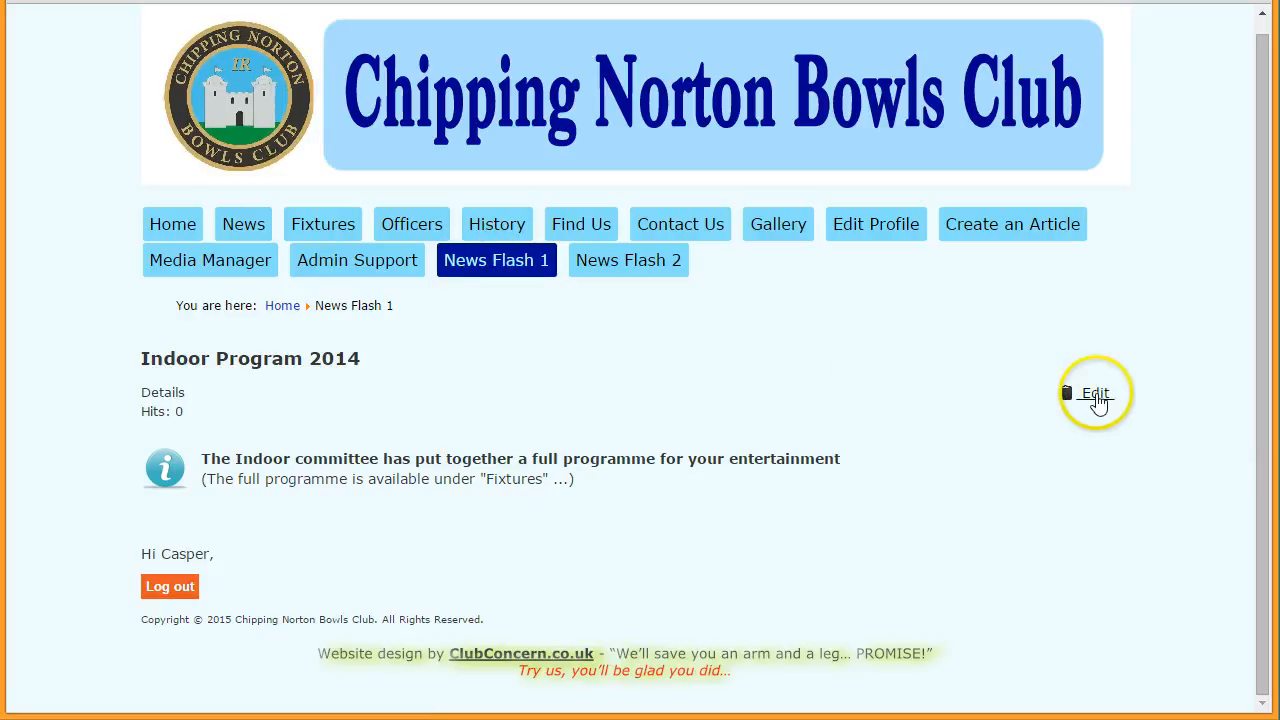
{"action": "left_click", "coordinate": [1096, 394]}
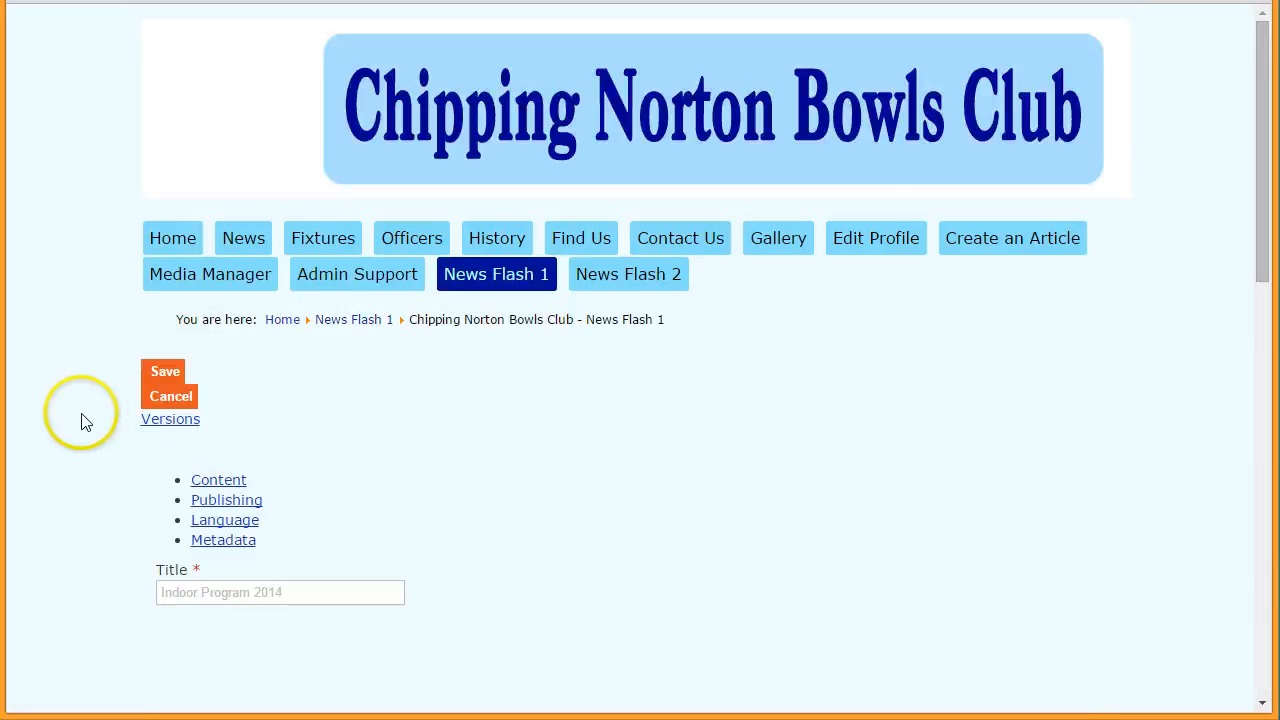
{"action": "scroll", "coordinate": [80, 423], "scroll_direction": "down", "scroll_amount": 3}
{"action": "scroll", "coordinate": [75, 424], "scroll_direction": "down", "scroll_amount": 8}
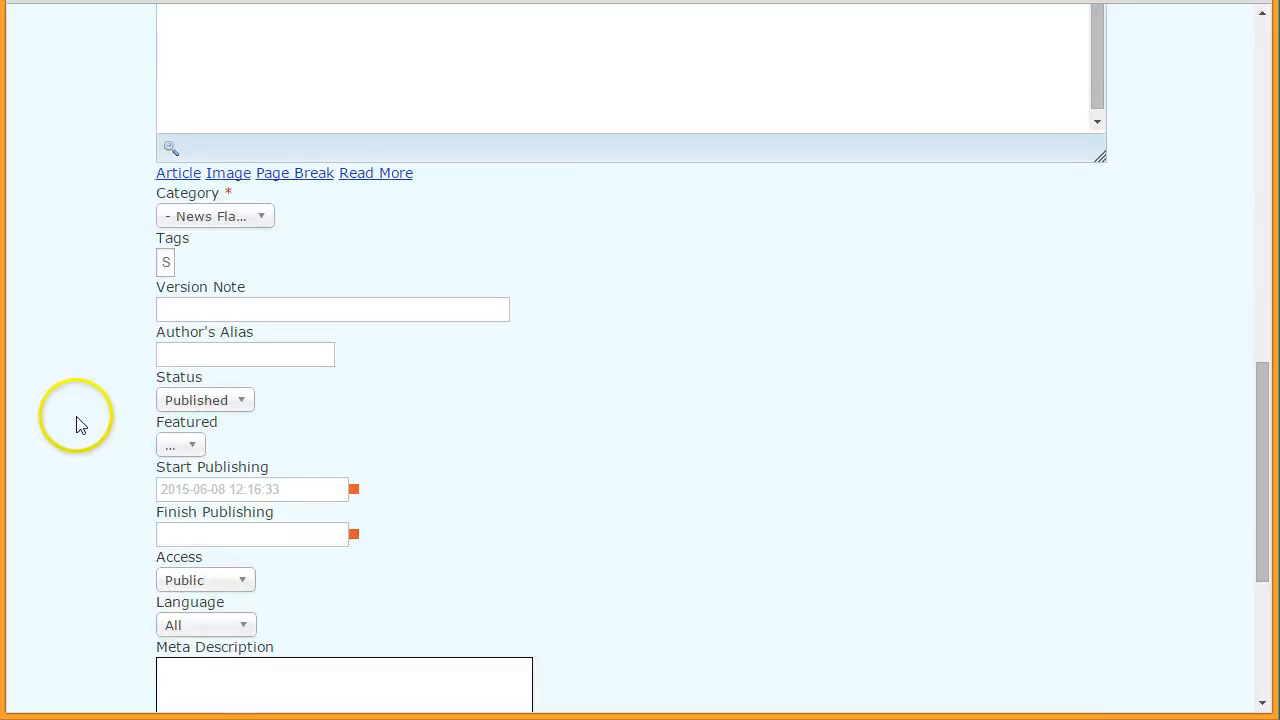
{"action": "left_click", "coordinate": [240, 406]}
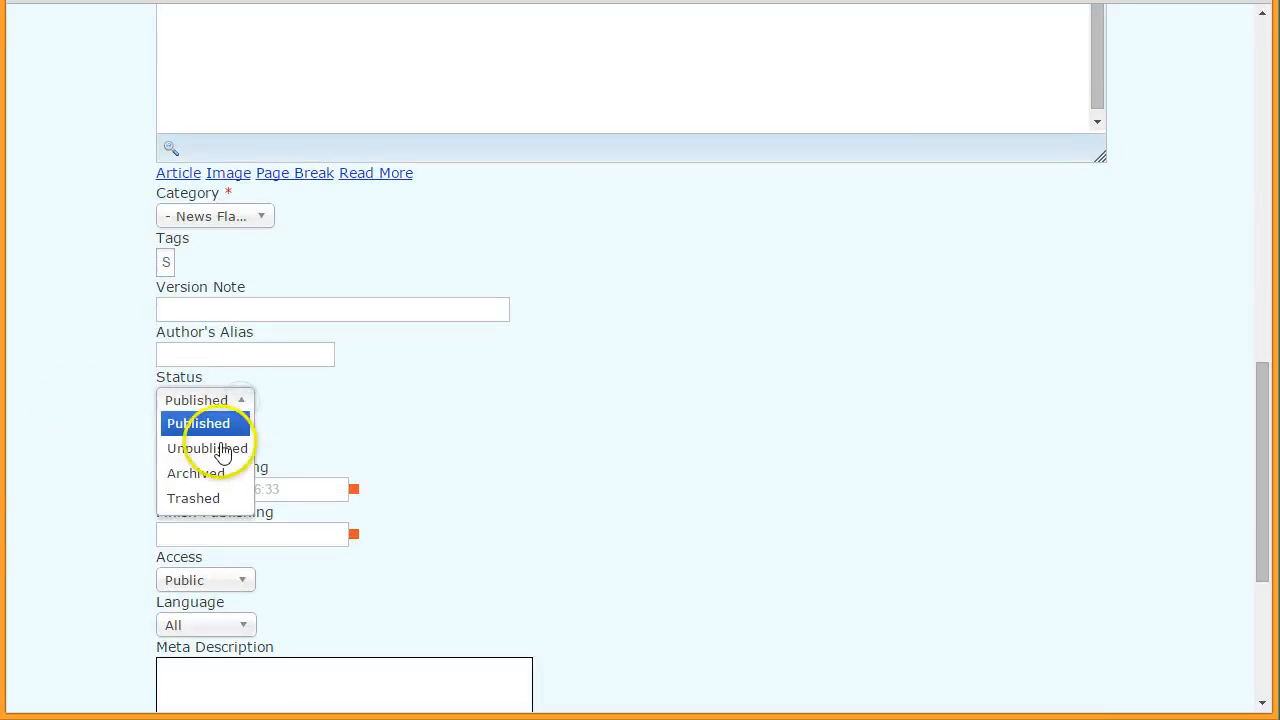
{"action": "left_click", "coordinate": [220, 450]}
{"action": "scroll", "coordinate": [62, 425], "scroll_direction": "up", "scroll_amount": 10}
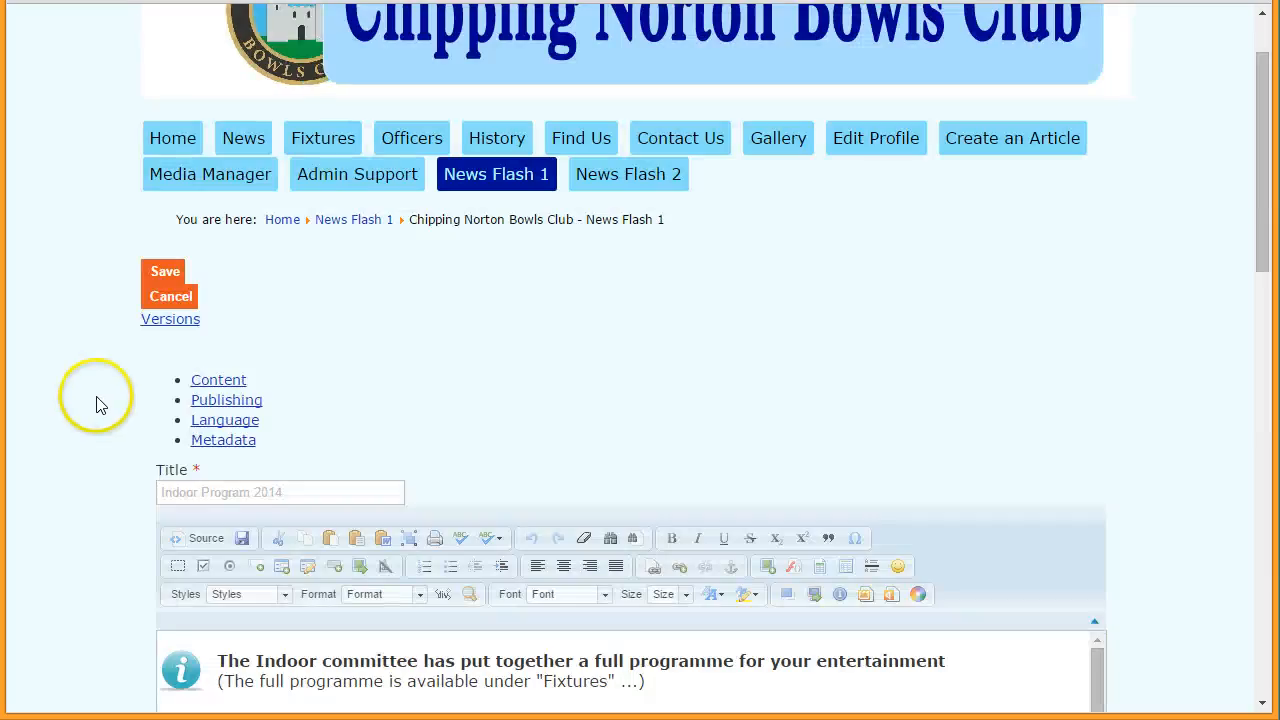
{"action": "left_click", "coordinate": [166, 275]}
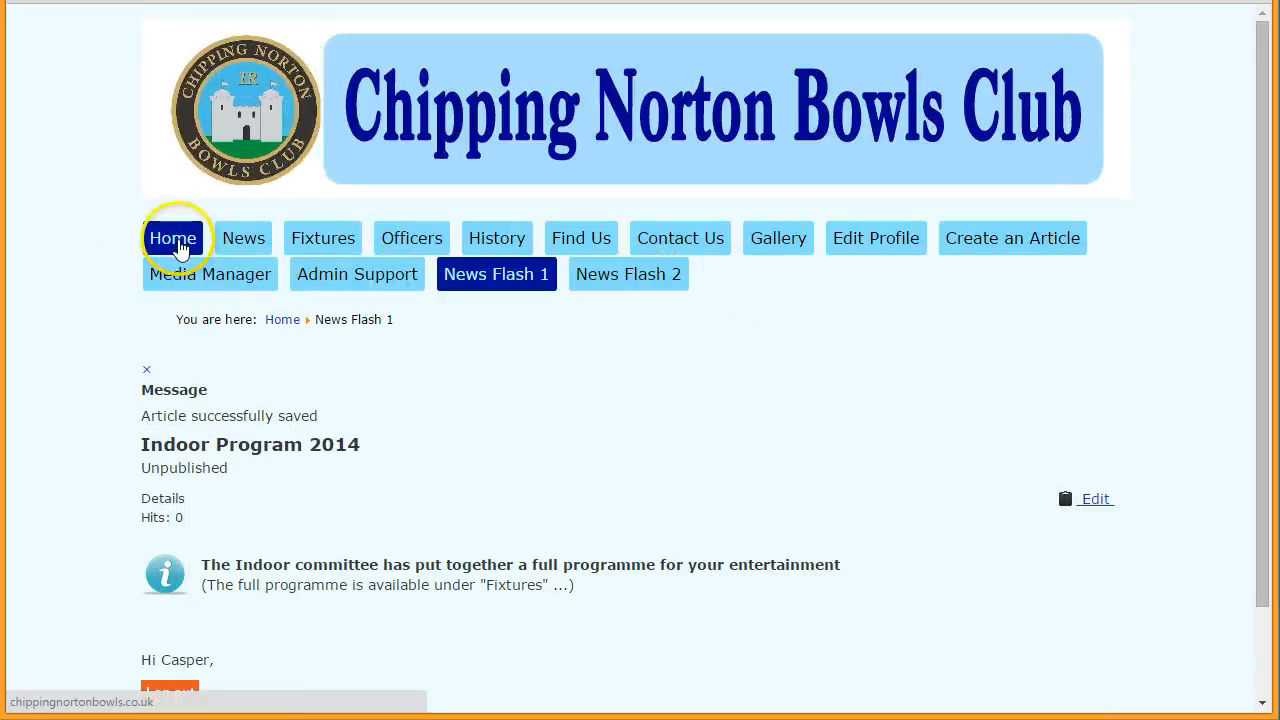
{"action": "left_click", "coordinate": [177, 240]}
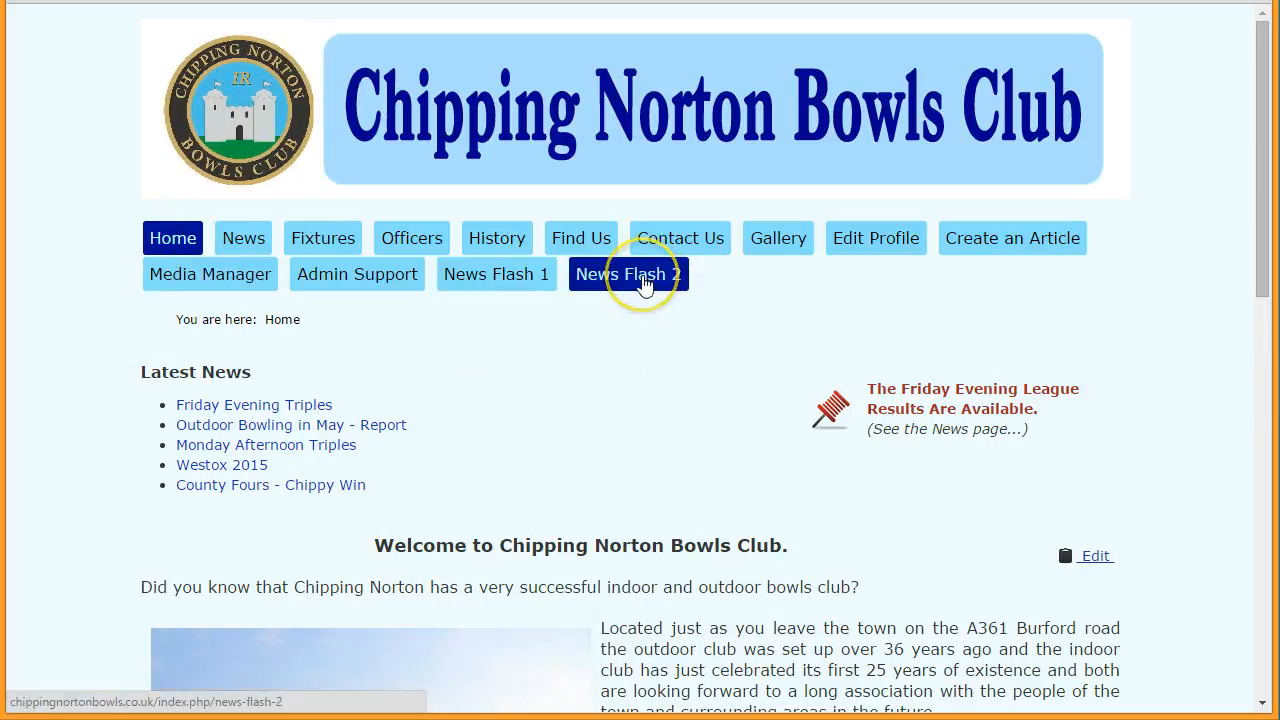
Step: Set the News Flash 2 article "The Friday Evening League Results" to Unpublished, save it and return to the home page
{"action": "left_click", "coordinate": [643, 280]}
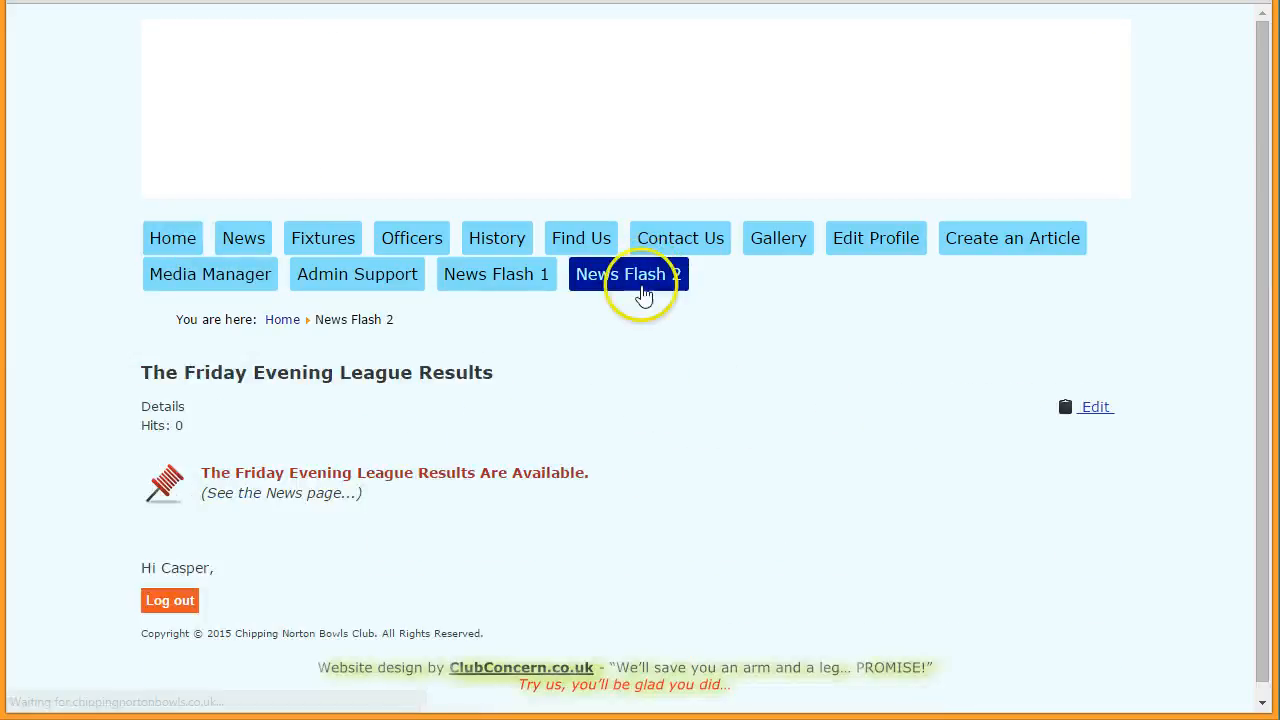
{"action": "scroll", "coordinate": [55, 438], "scroll_direction": "down", "scroll_amount": 1}
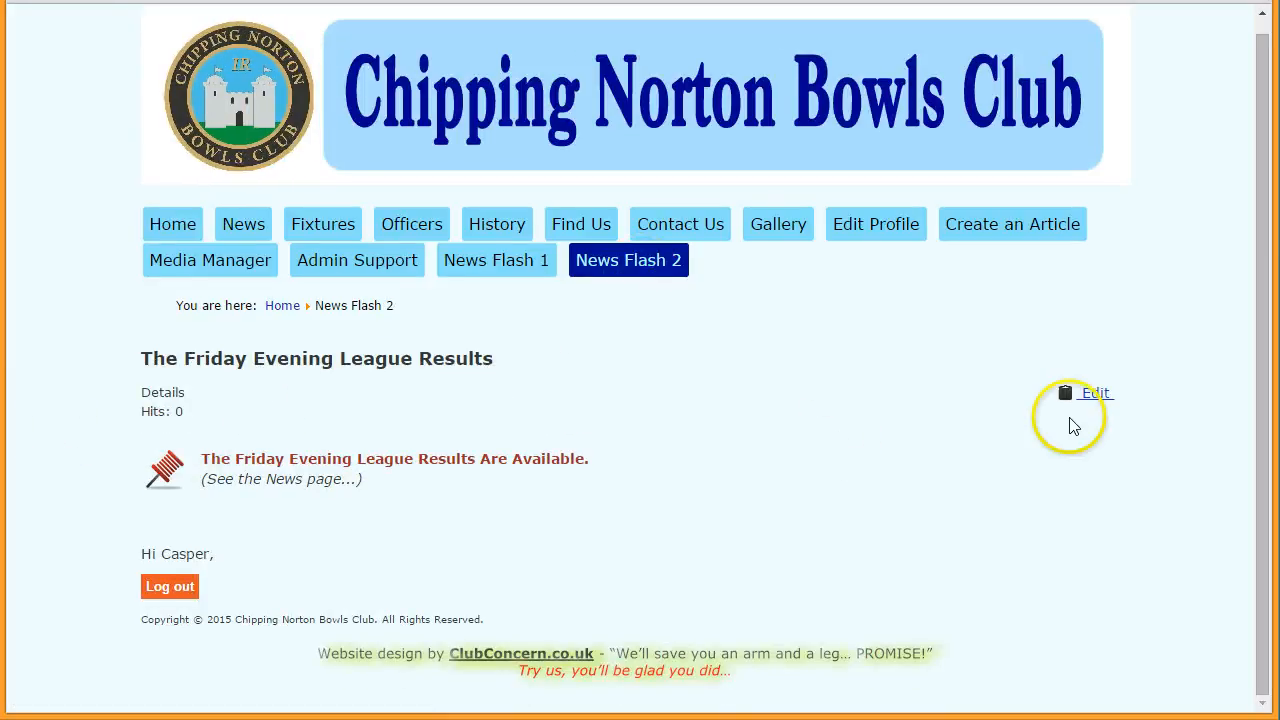
{"action": "left_click", "coordinate": [1102, 395]}
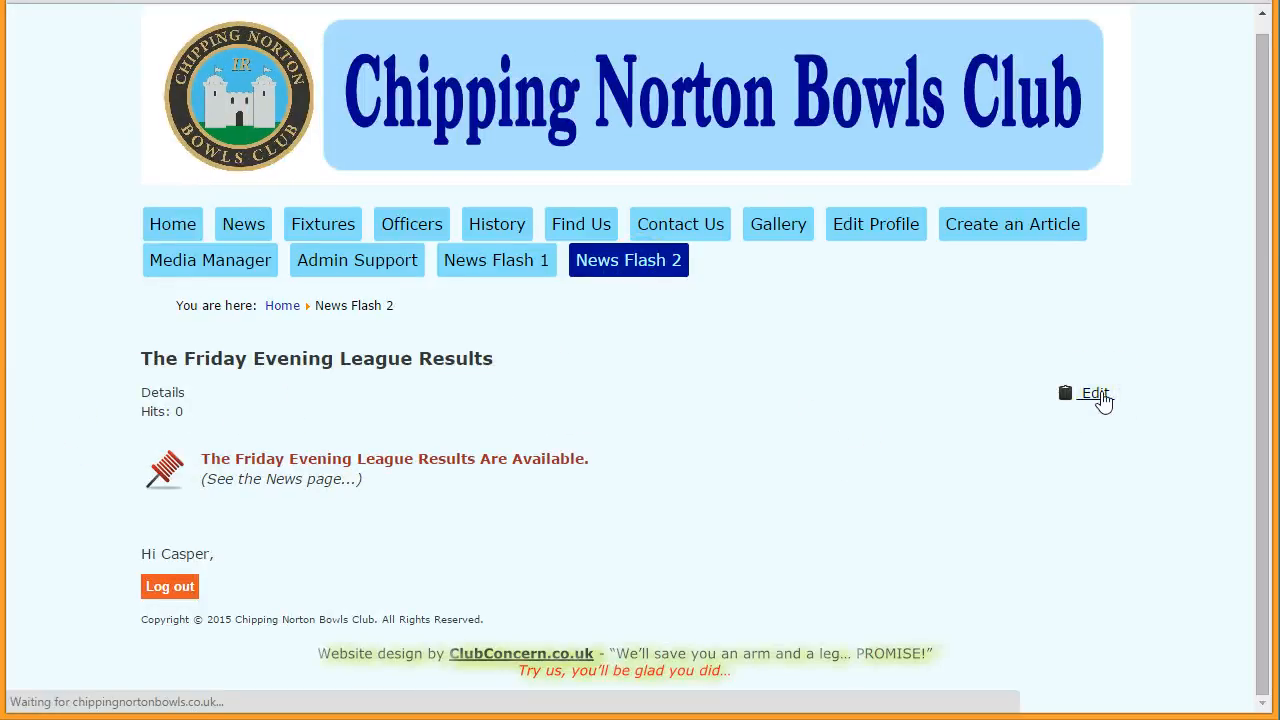
{"action": "scroll", "coordinate": [286, 457], "scroll_direction": "down", "scroll_amount": 1}
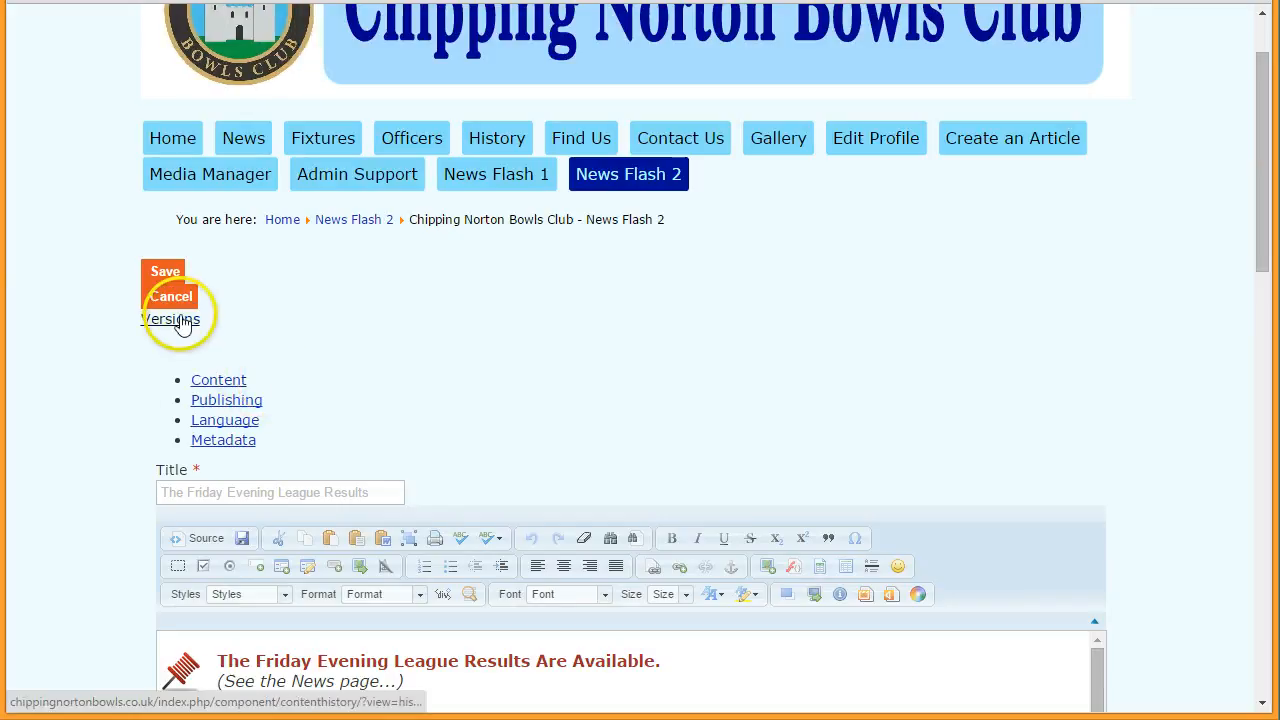
{"action": "scroll", "coordinate": [90, 515], "scroll_direction": "down", "scroll_amount": 9}
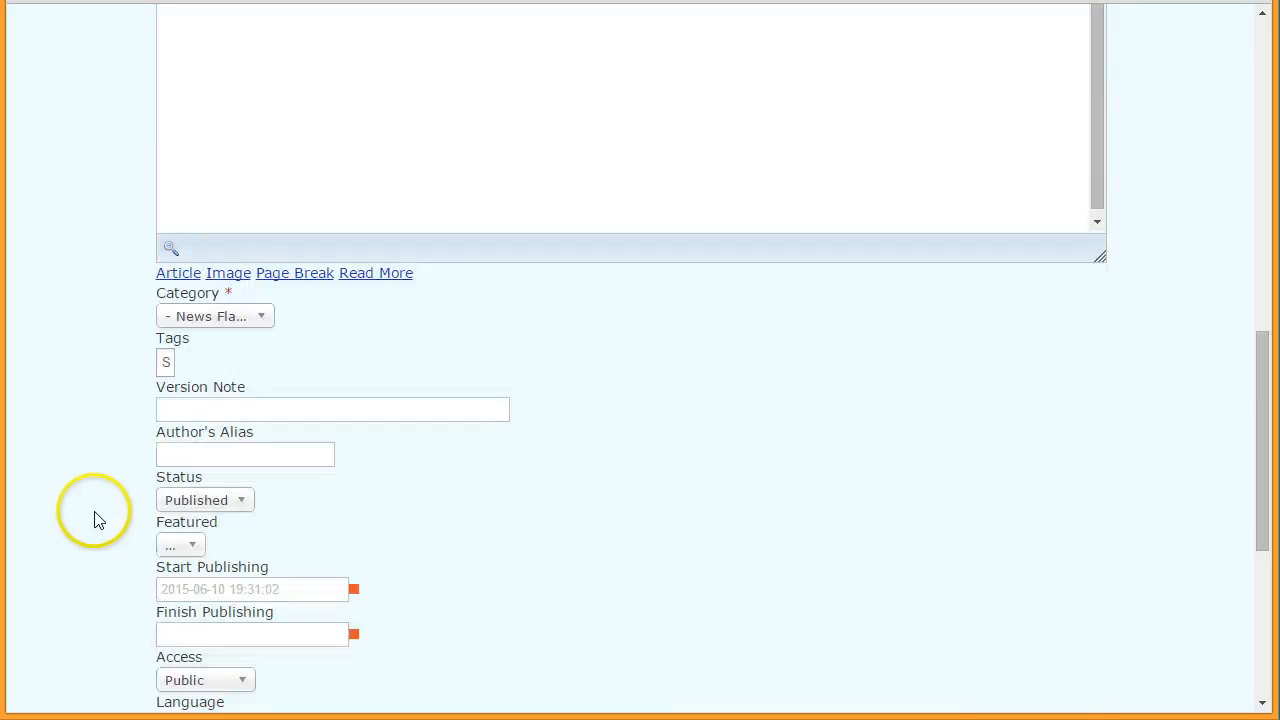
{"action": "left_click", "coordinate": [243, 503]}
{"action": "left_click", "coordinate": [210, 548]}
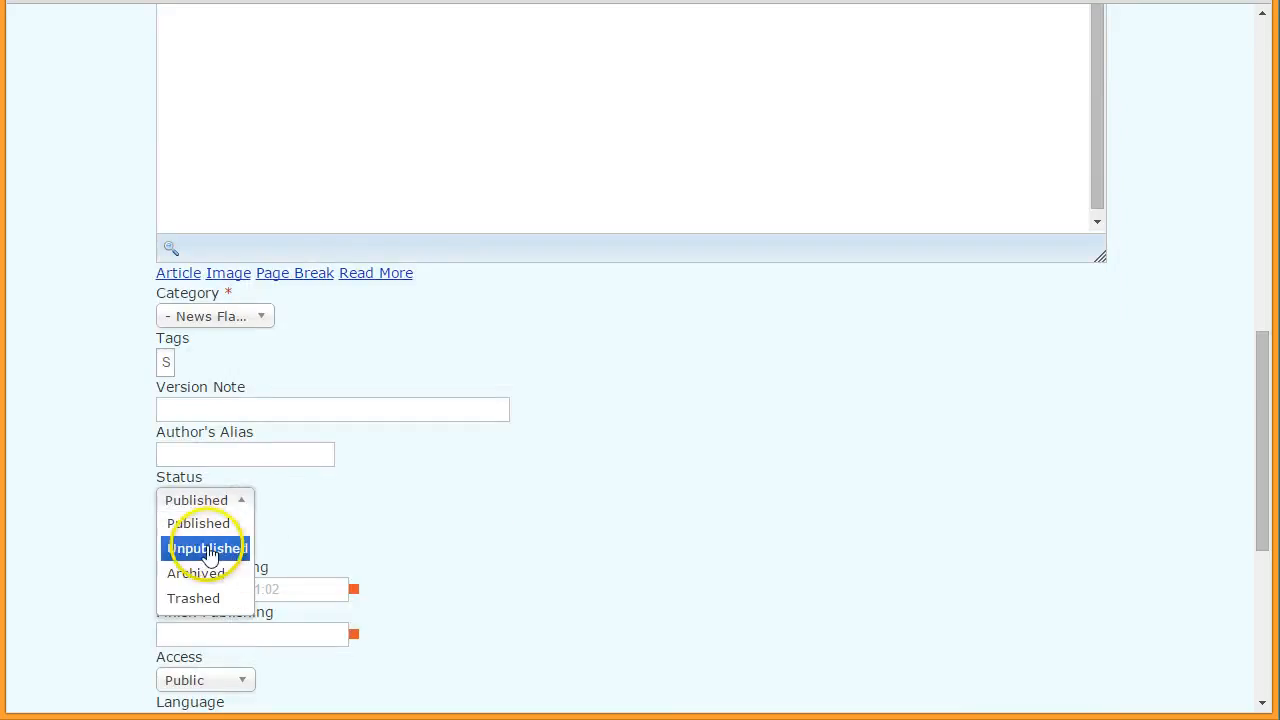
{"action": "scroll", "coordinate": [85, 517], "scroll_direction": "up", "scroll_amount": 10}
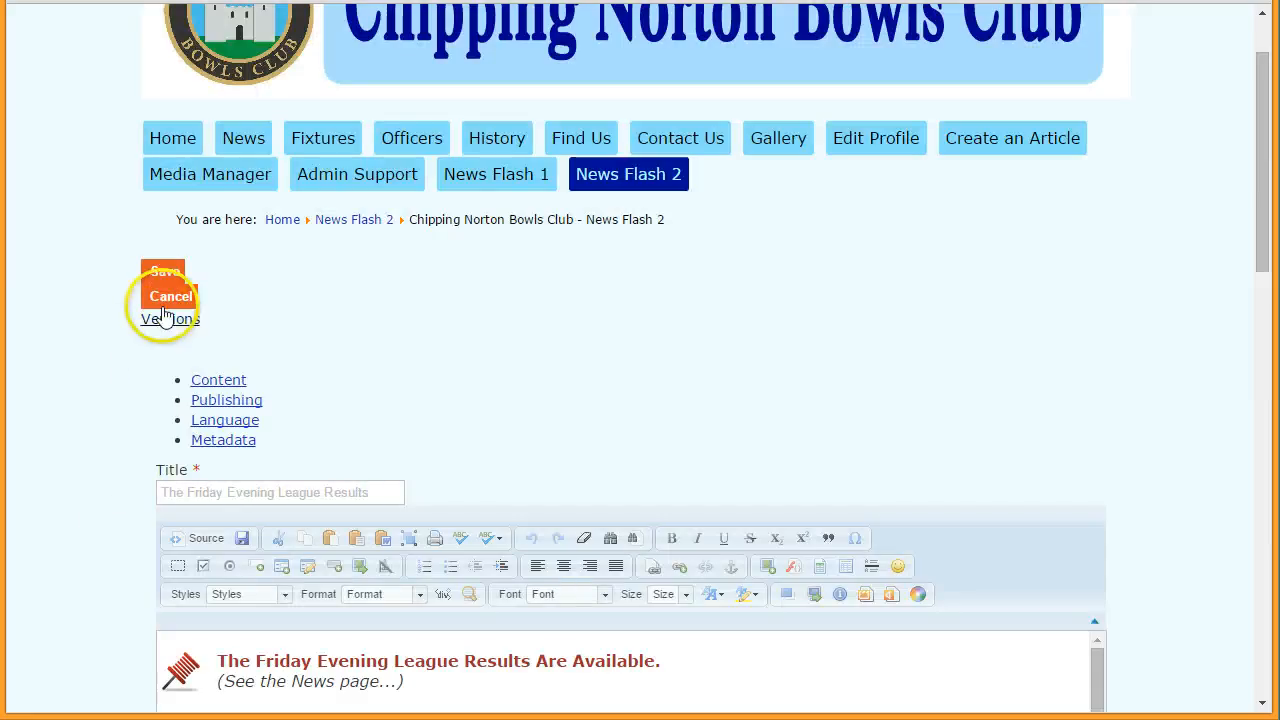
{"action": "left_click", "coordinate": [163, 273]}
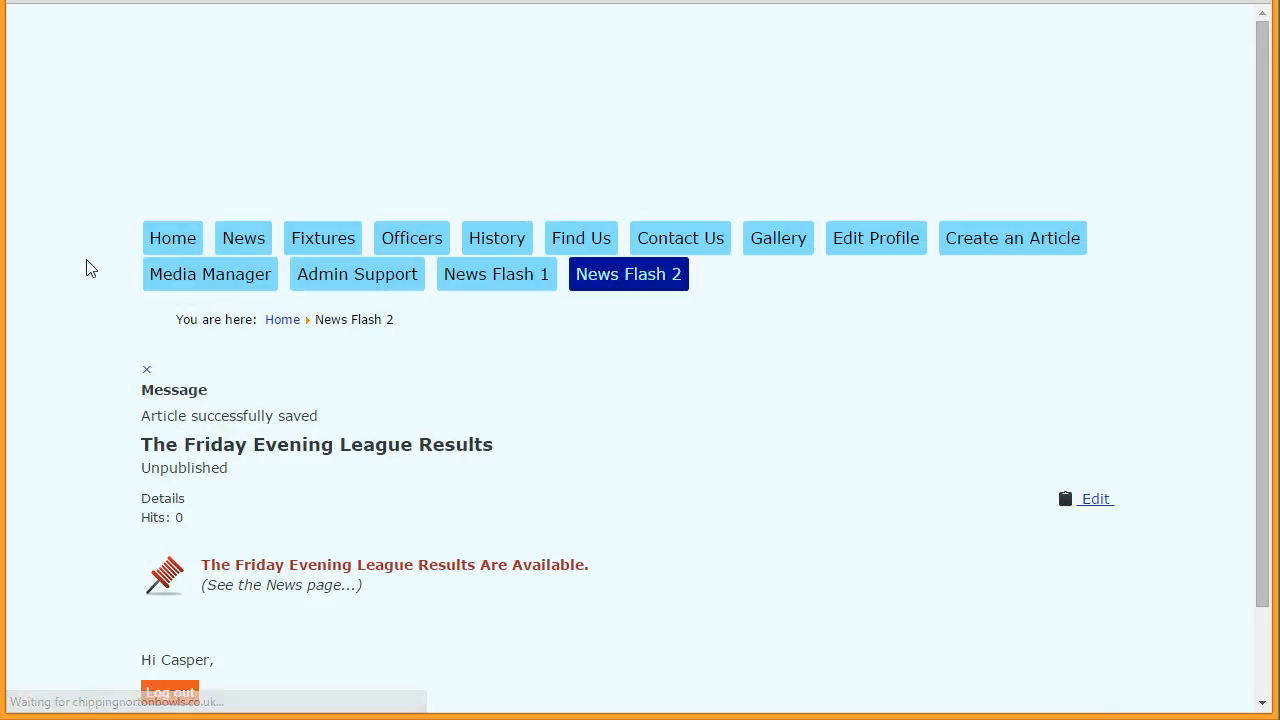
{"action": "left_click", "coordinate": [171, 237]}
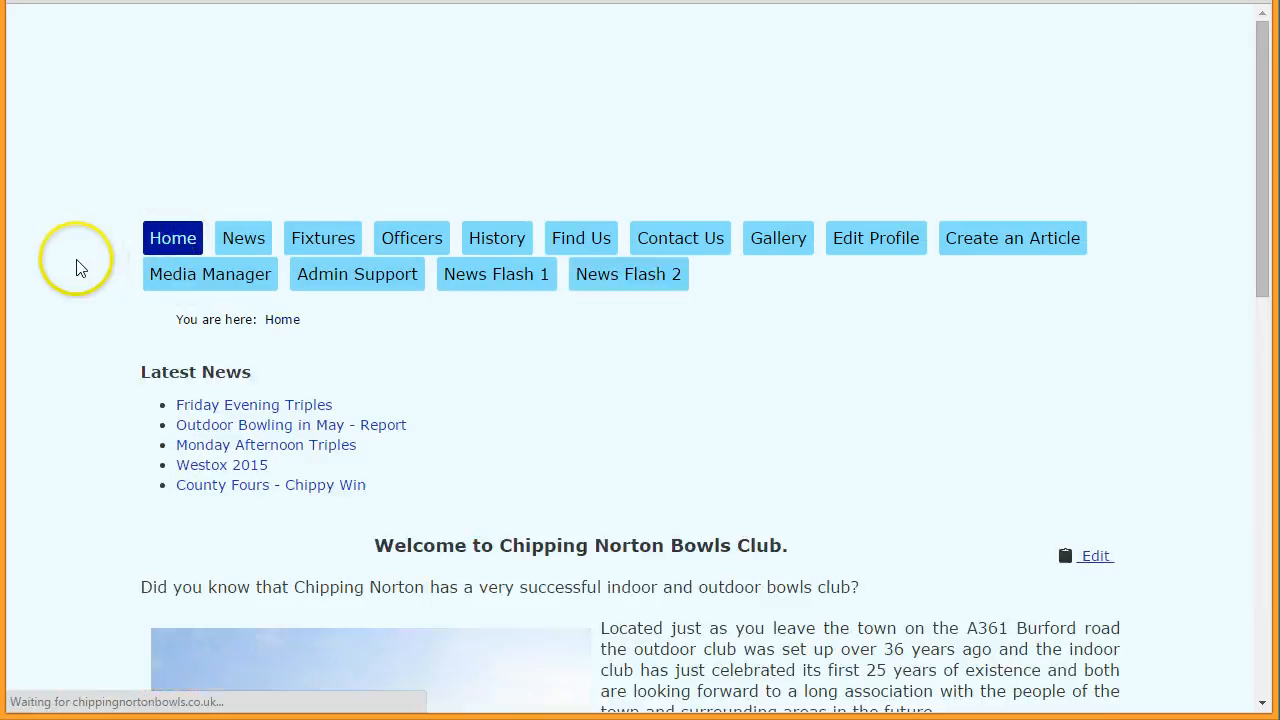
Step: Set the News Flash 1 article "Indoor Program 2014" to Published, save it and go back to the home page
{"action": "scroll", "coordinate": [82, 338], "scroll_direction": "down", "scroll_amount": 2}
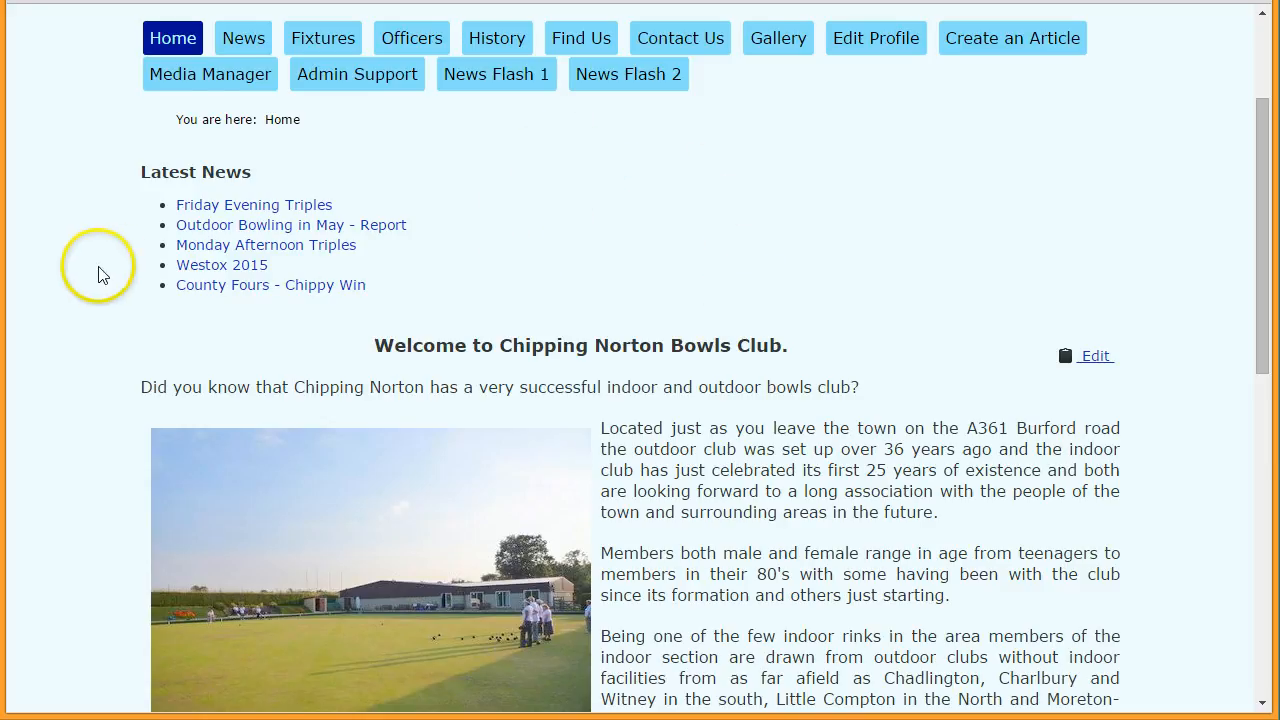
{"action": "scroll", "coordinate": [98, 270], "scroll_direction": "up", "scroll_amount": 1}
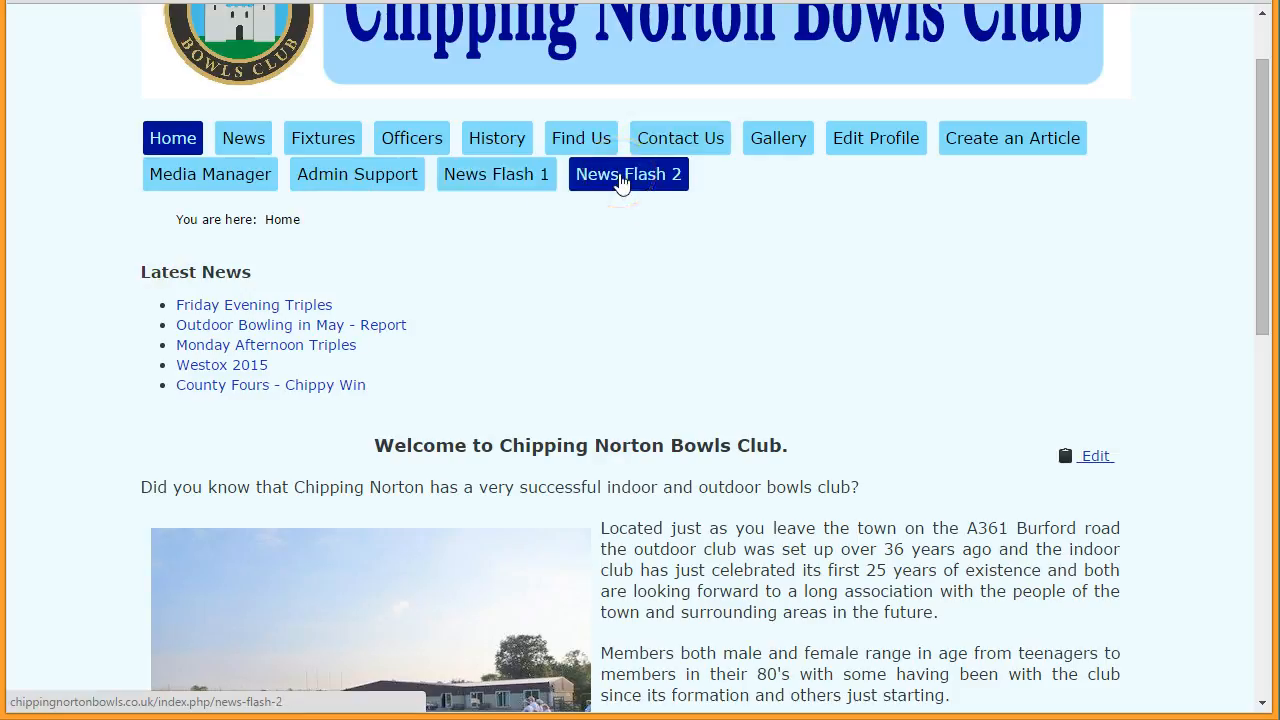
{"action": "left_click", "coordinate": [523, 178]}
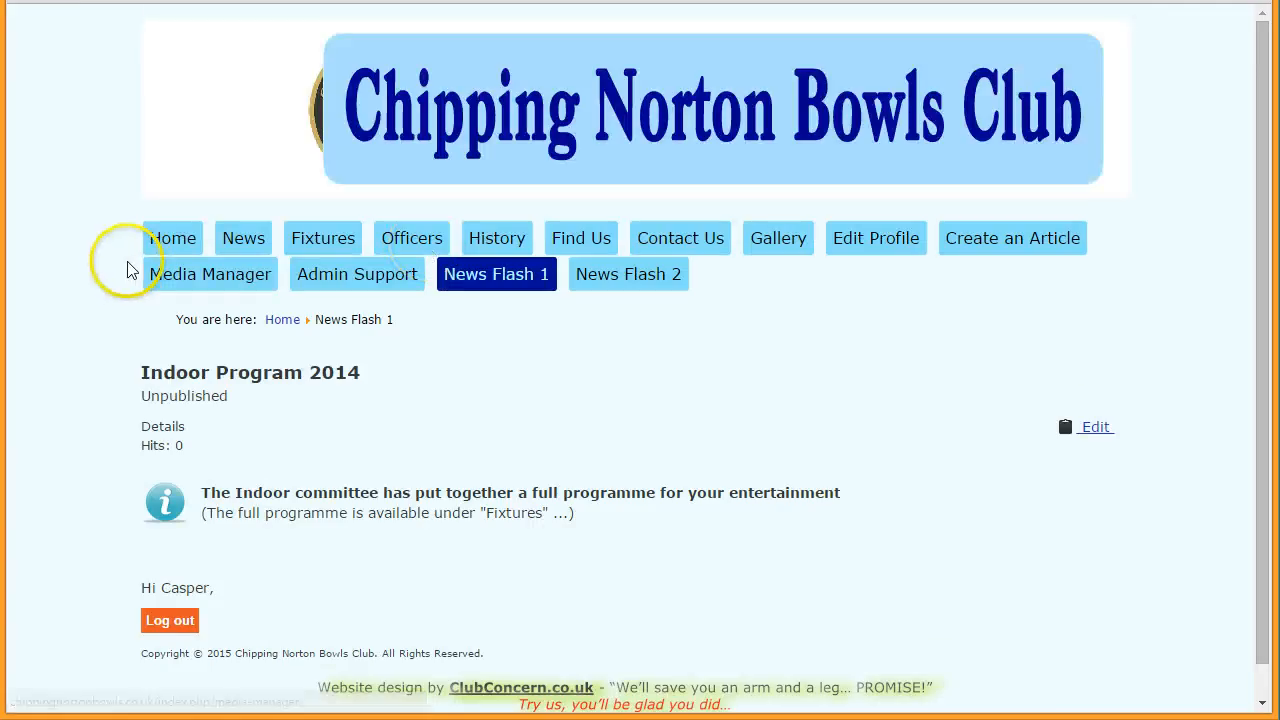
{"action": "left_click", "coordinate": [1095, 394]}
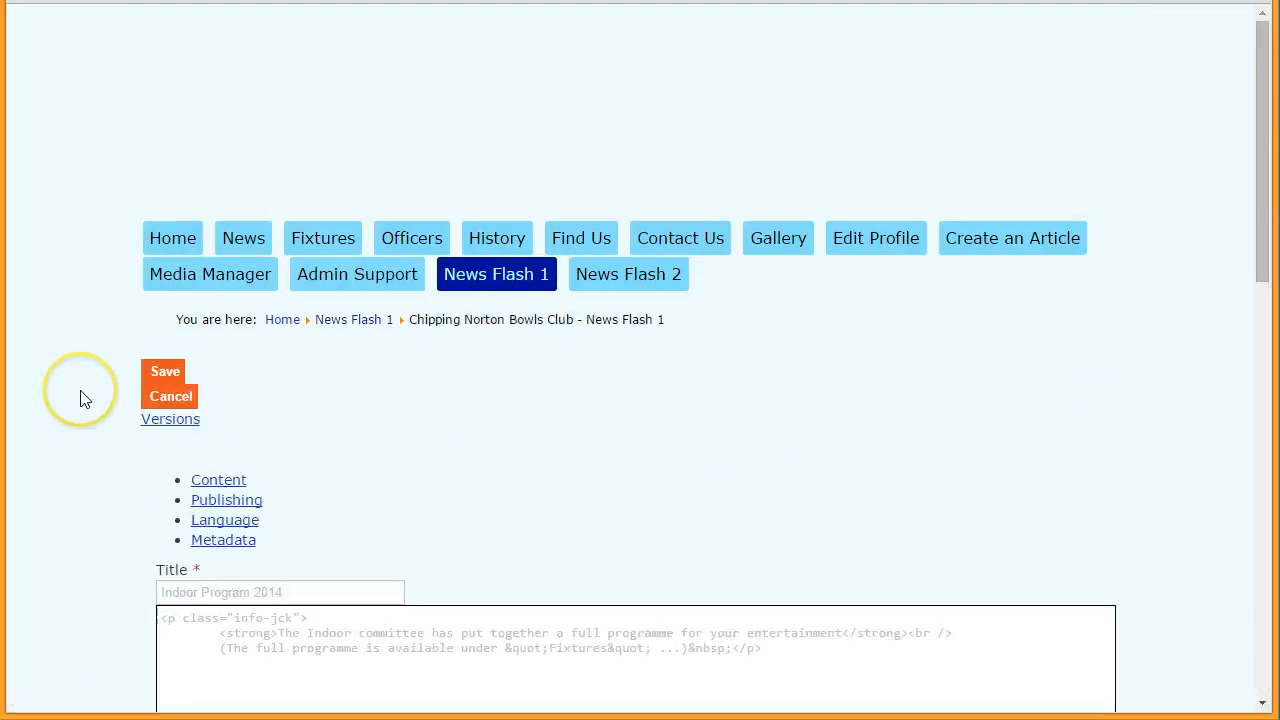
{"action": "scroll", "coordinate": [214, 523], "scroll_direction": "down", "scroll_amount": 3}
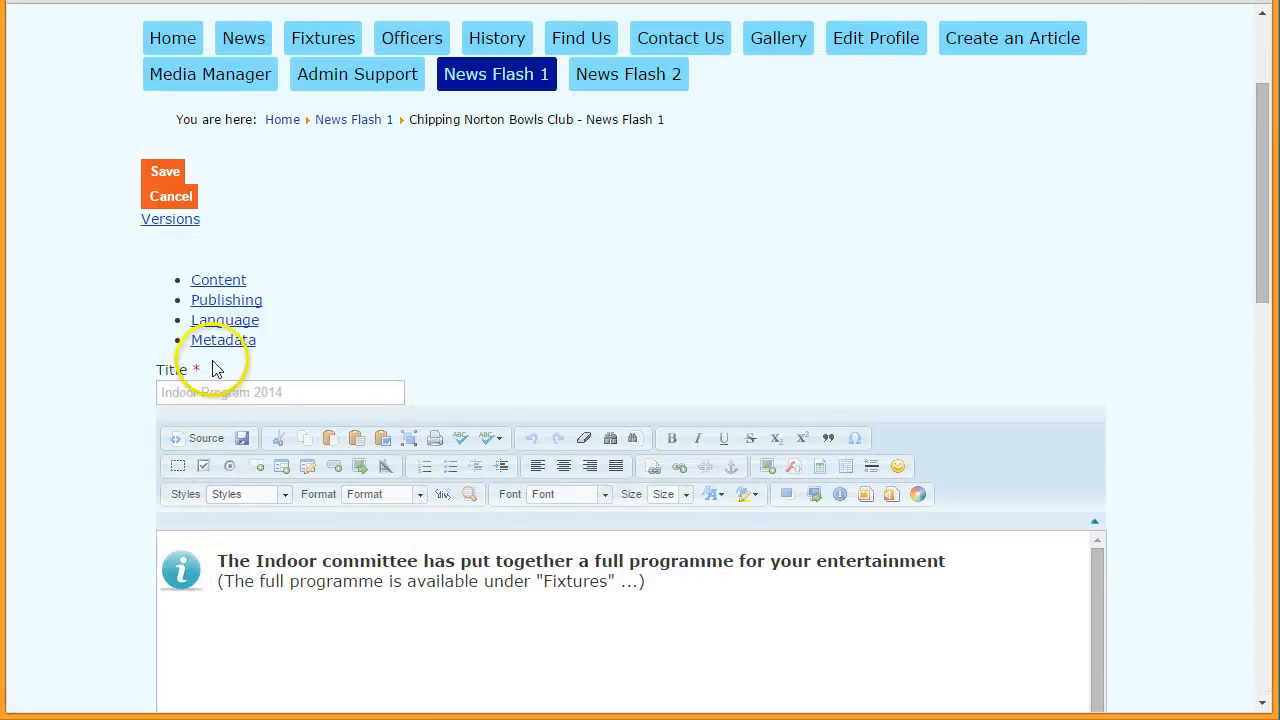
{"action": "scroll", "coordinate": [86, 505], "scroll_direction": "down", "scroll_amount": 8}
{"action": "scroll", "coordinate": [88, 500], "scroll_direction": "down", "scroll_amount": 2}
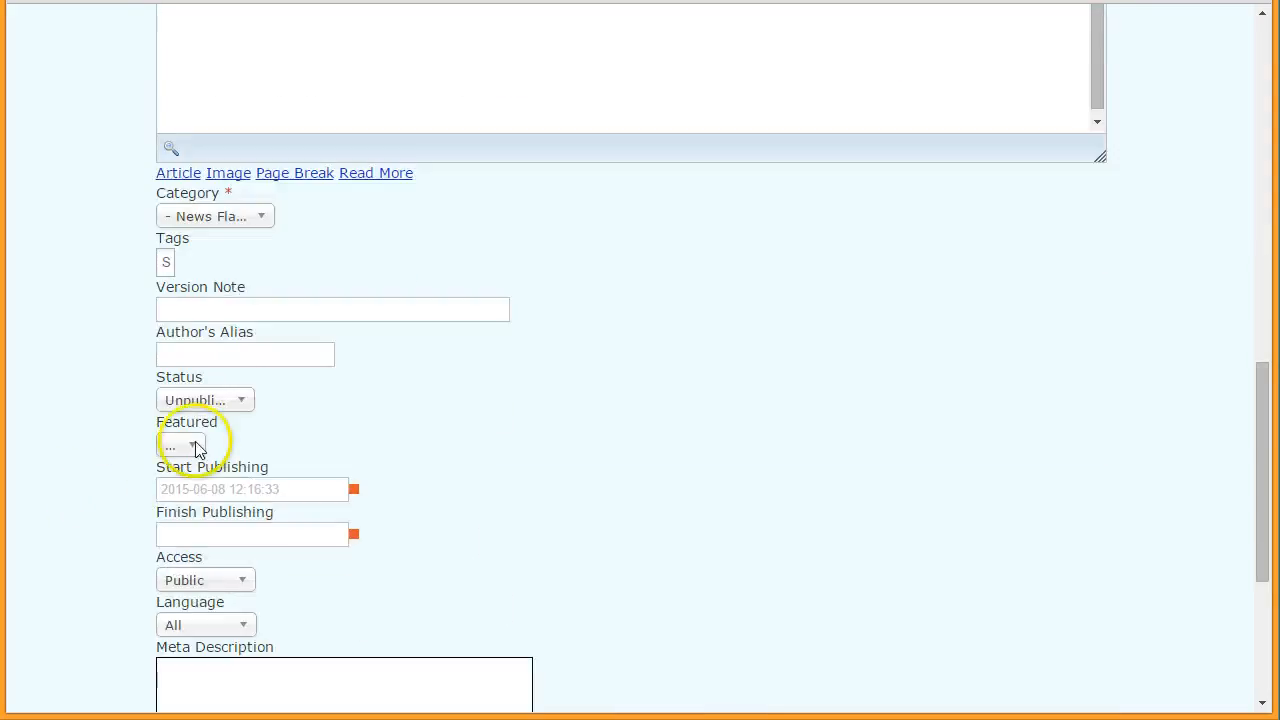
{"action": "left_click", "coordinate": [245, 405]}
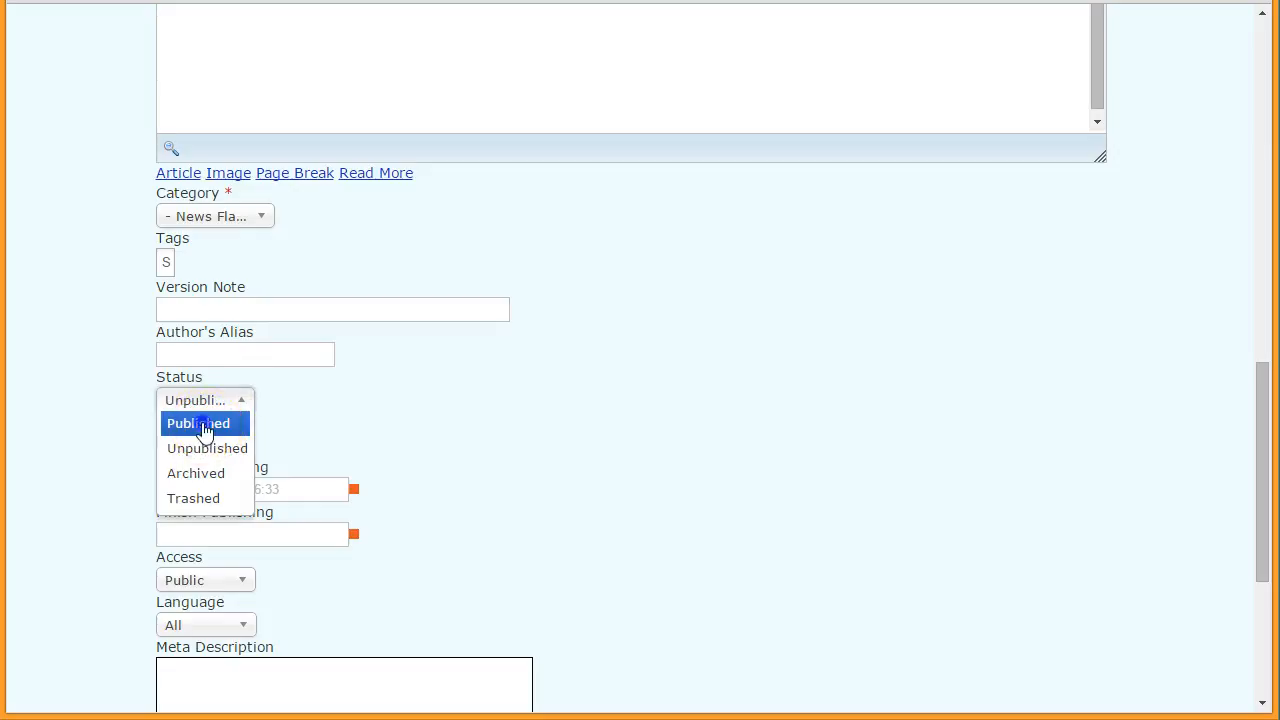
{"action": "left_click", "coordinate": [203, 425]}
{"action": "scroll", "coordinate": [66, 380], "scroll_direction": "up", "scroll_amount": 8}
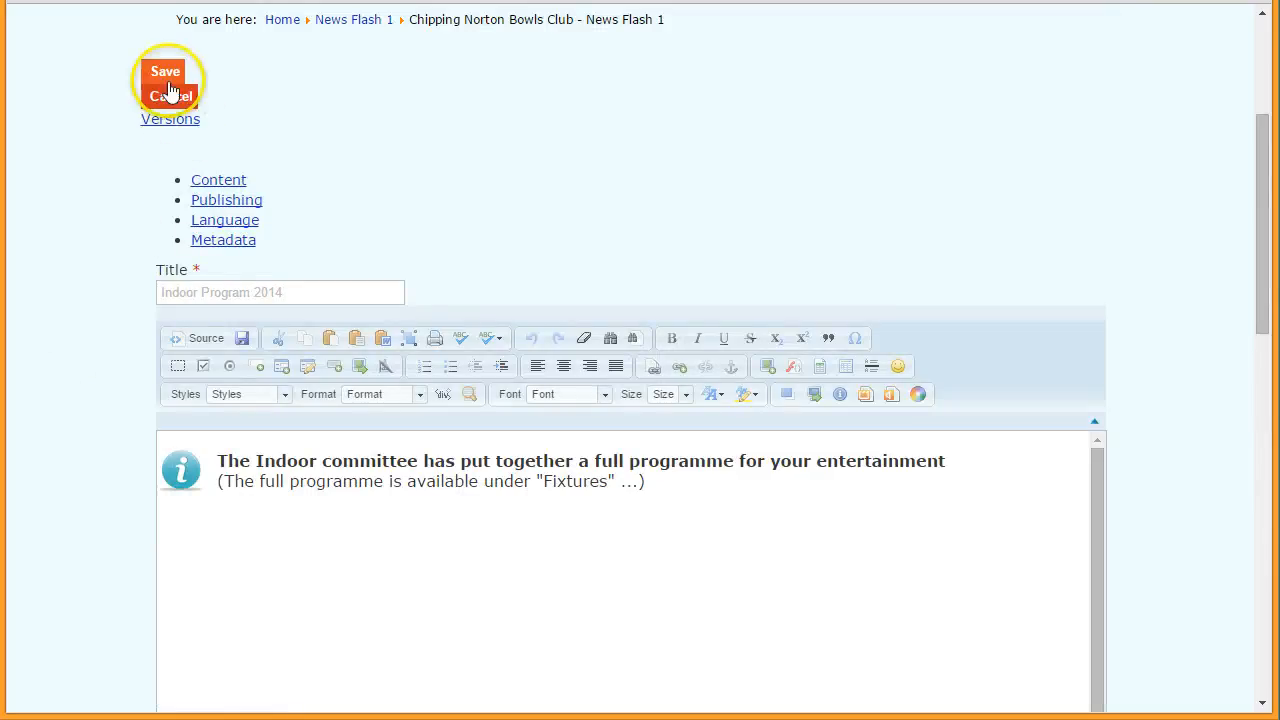
{"action": "left_click", "coordinate": [168, 86]}
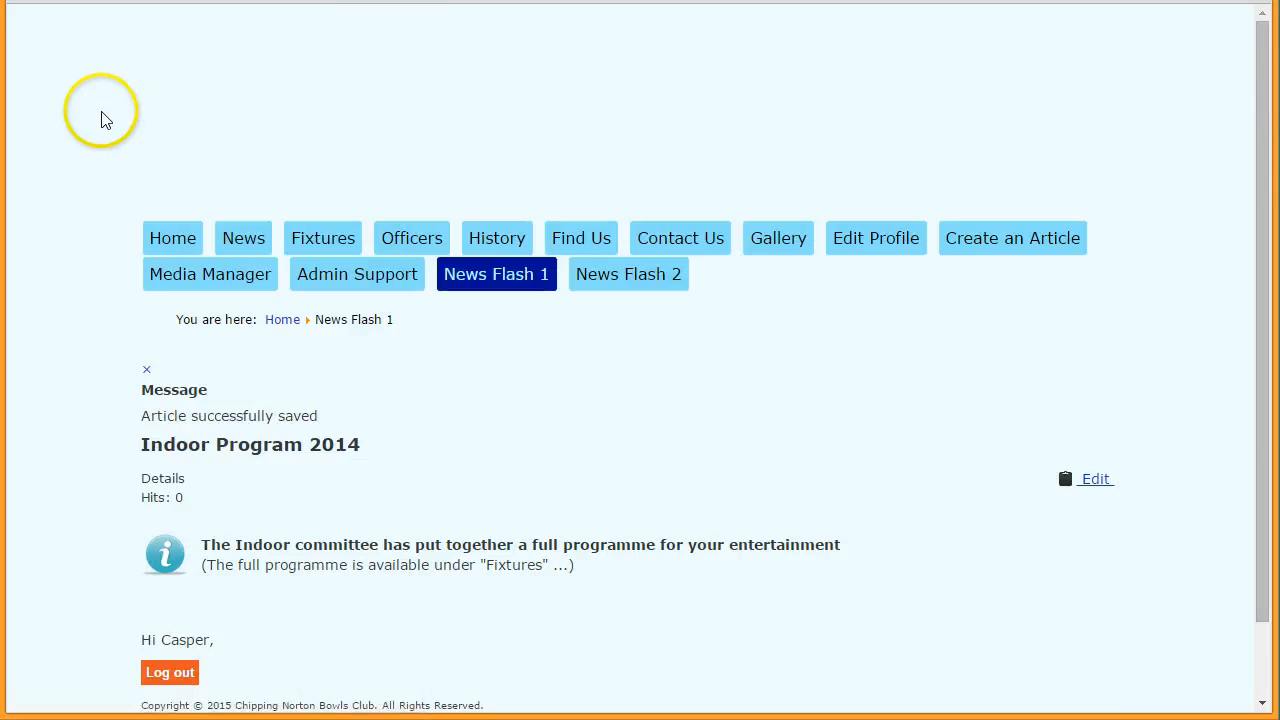
{"action": "left_click", "coordinate": [170, 250]}
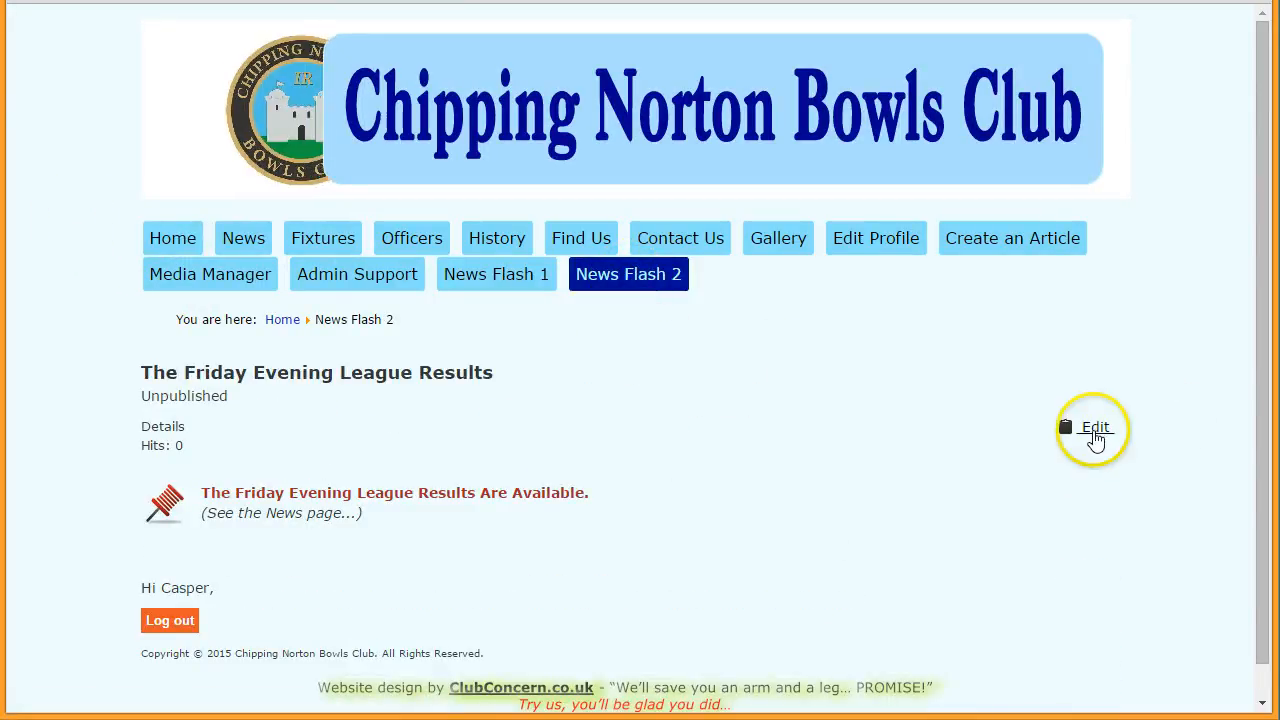
Step: Move the article "The Friday Evening League Results" to the News Flash 1 category, set its status to Published and save it
{"action": "left_click", "coordinate": [1095, 430]}
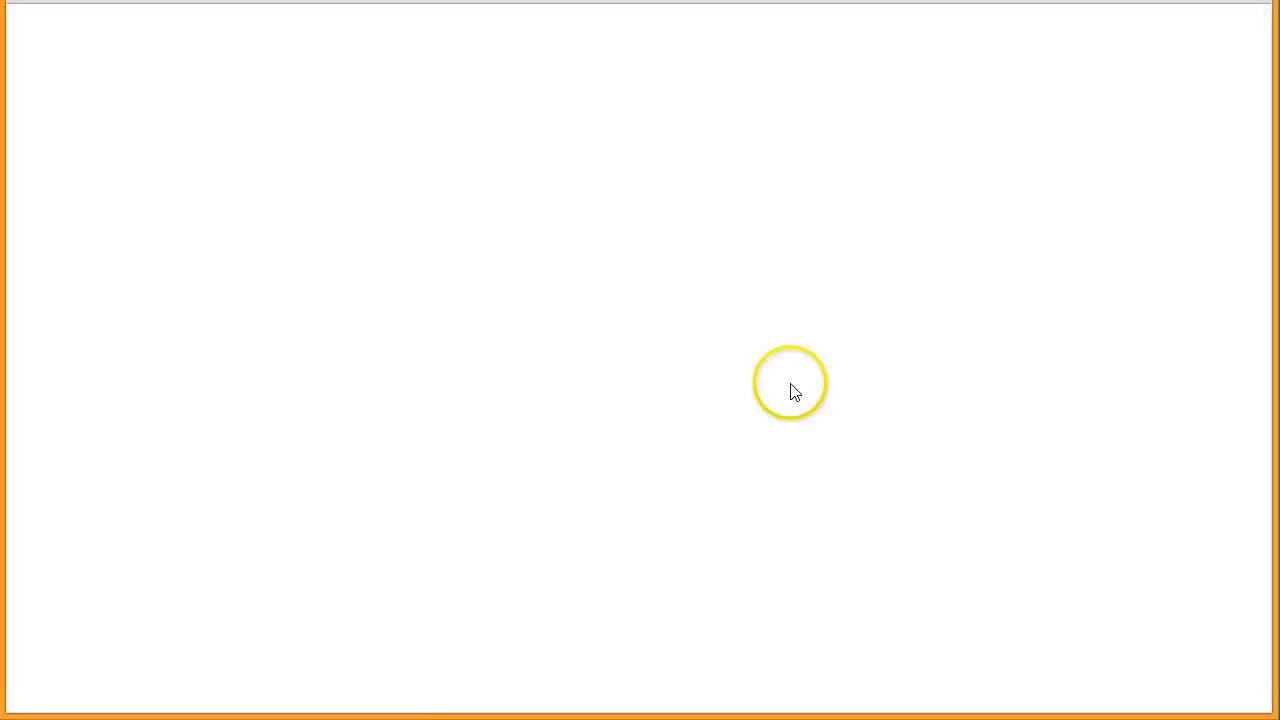
{"action": "scroll", "coordinate": [60, 360], "scroll_direction": "down", "scroll_amount": 10}
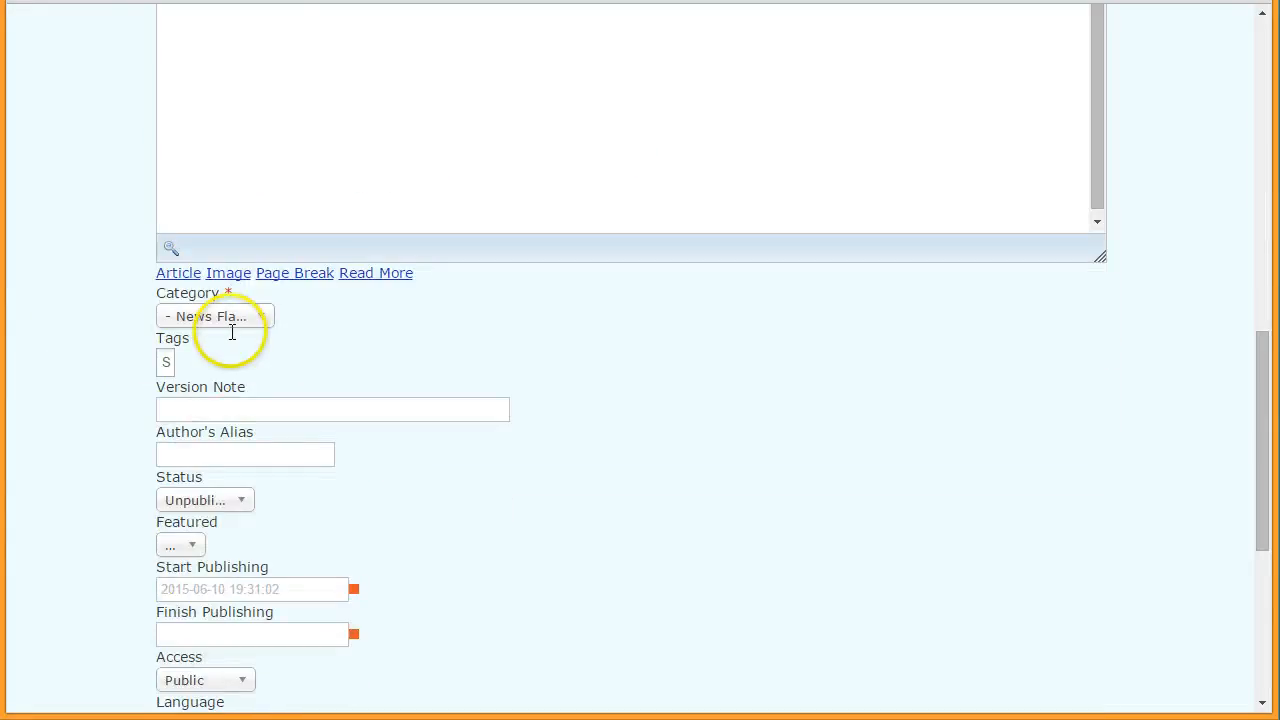
{"action": "left_click", "coordinate": [263, 318]}
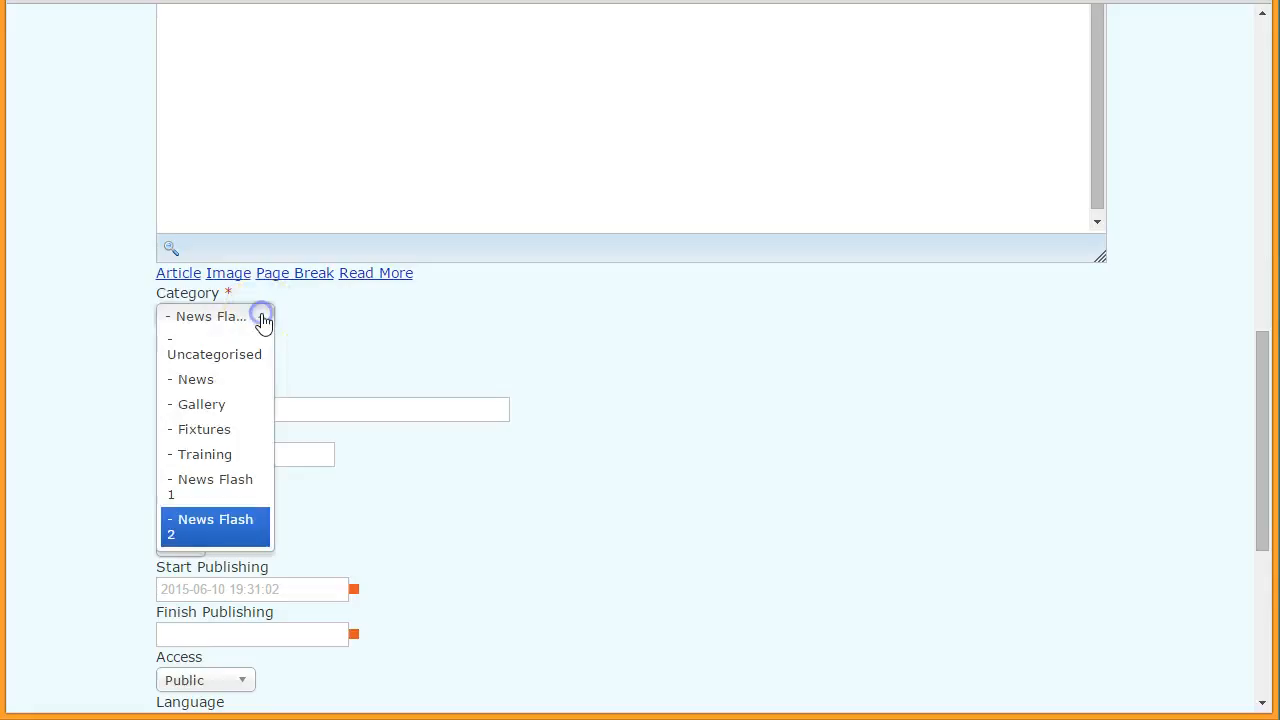
{"action": "left_click", "coordinate": [201, 488]}
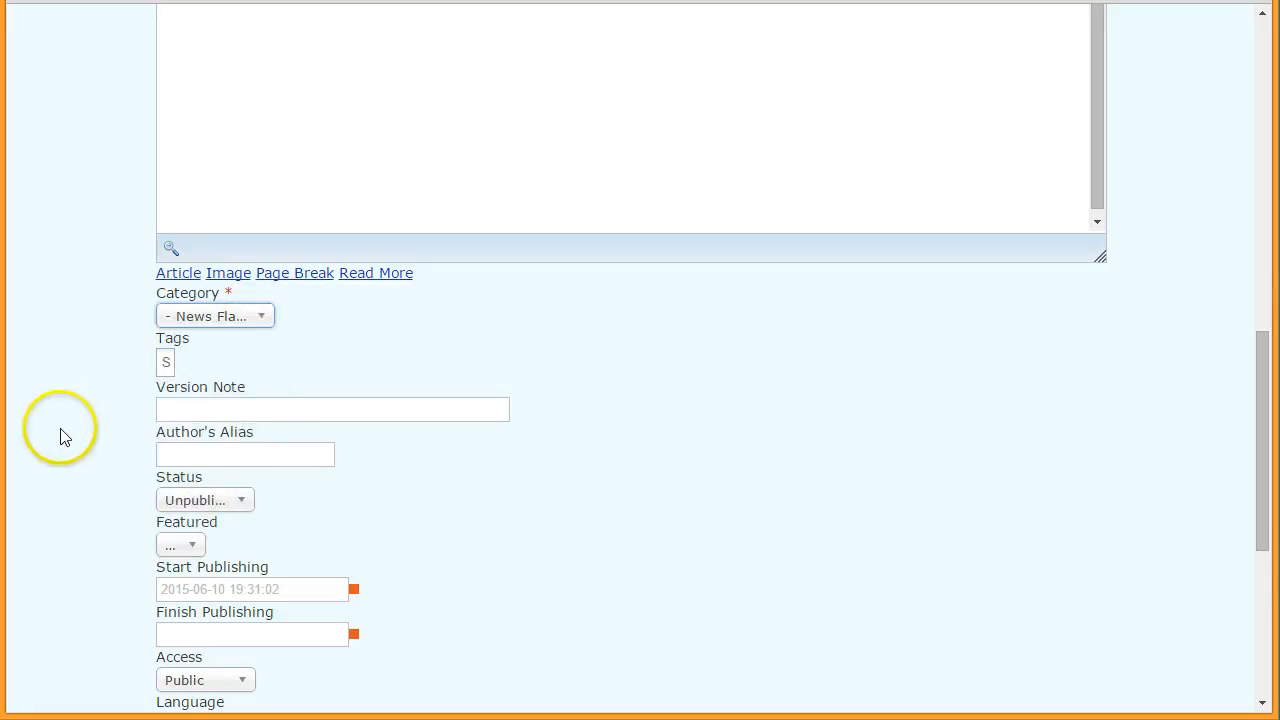
{"action": "left_click", "coordinate": [241, 505]}
{"action": "left_click", "coordinate": [162, 521]}
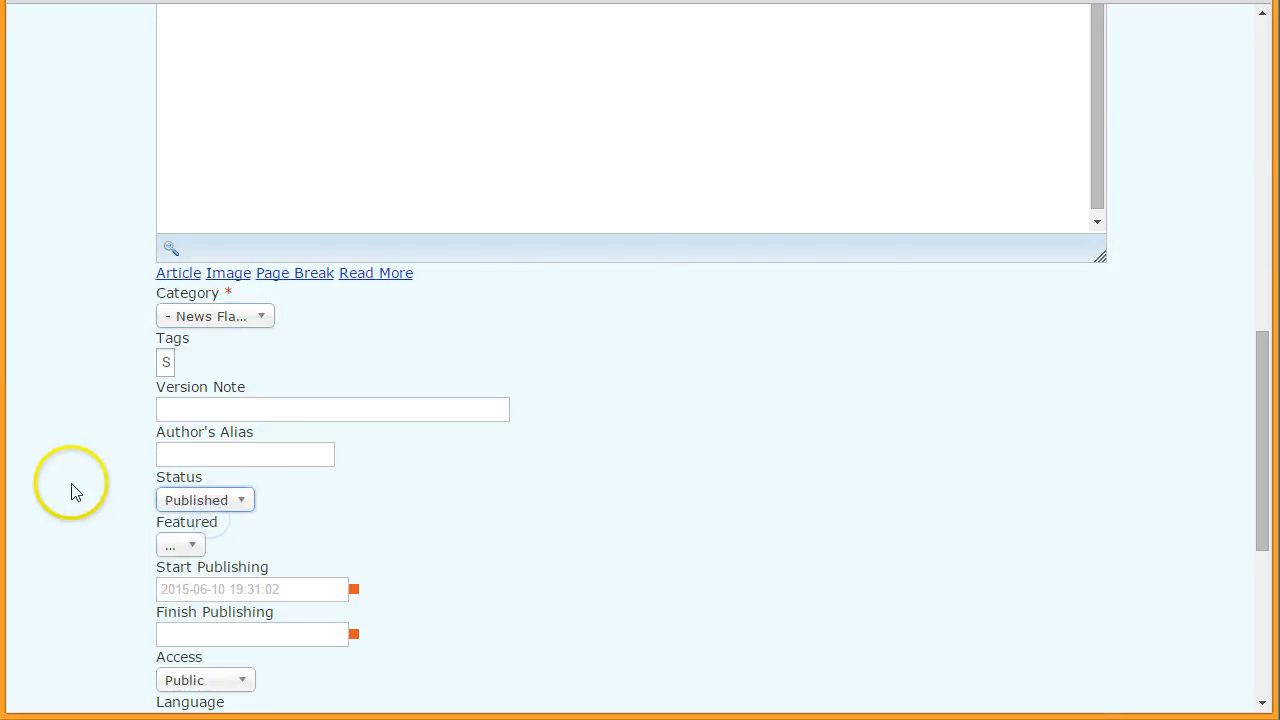
{"action": "scroll", "coordinate": [71, 486], "scroll_direction": "up", "scroll_amount": 10}
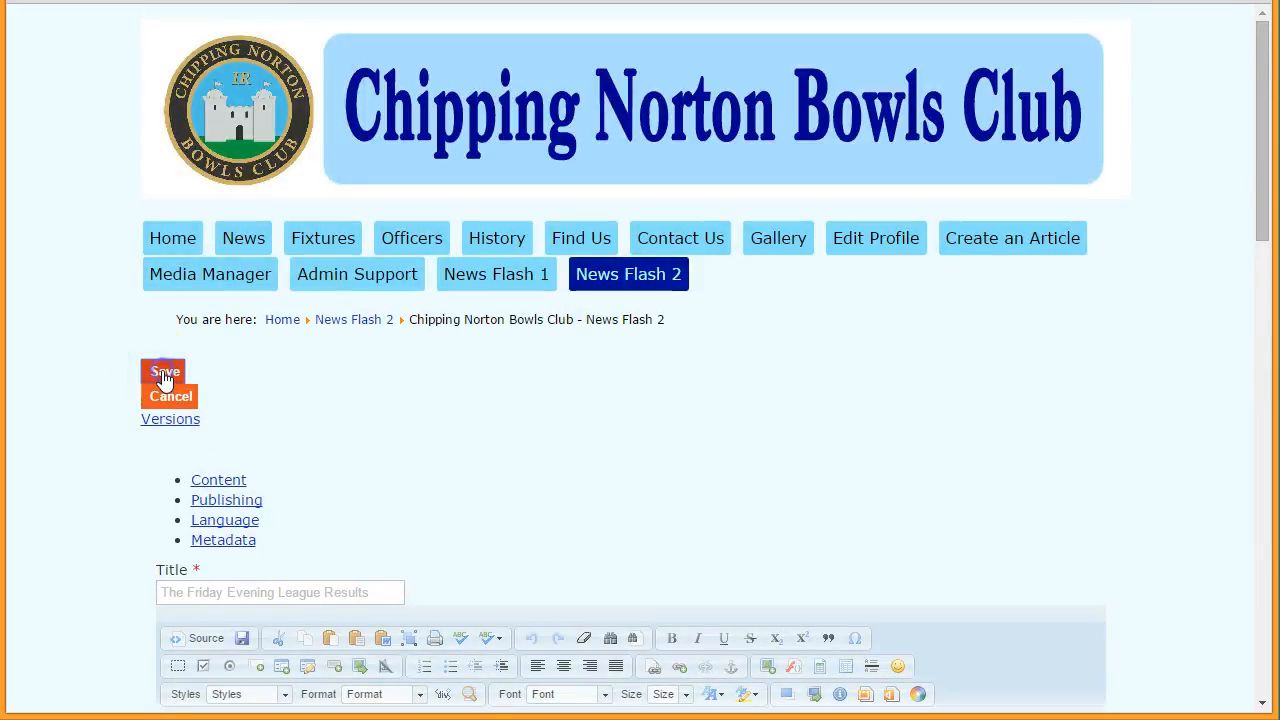
{"action": "left_click", "coordinate": [164, 374]}
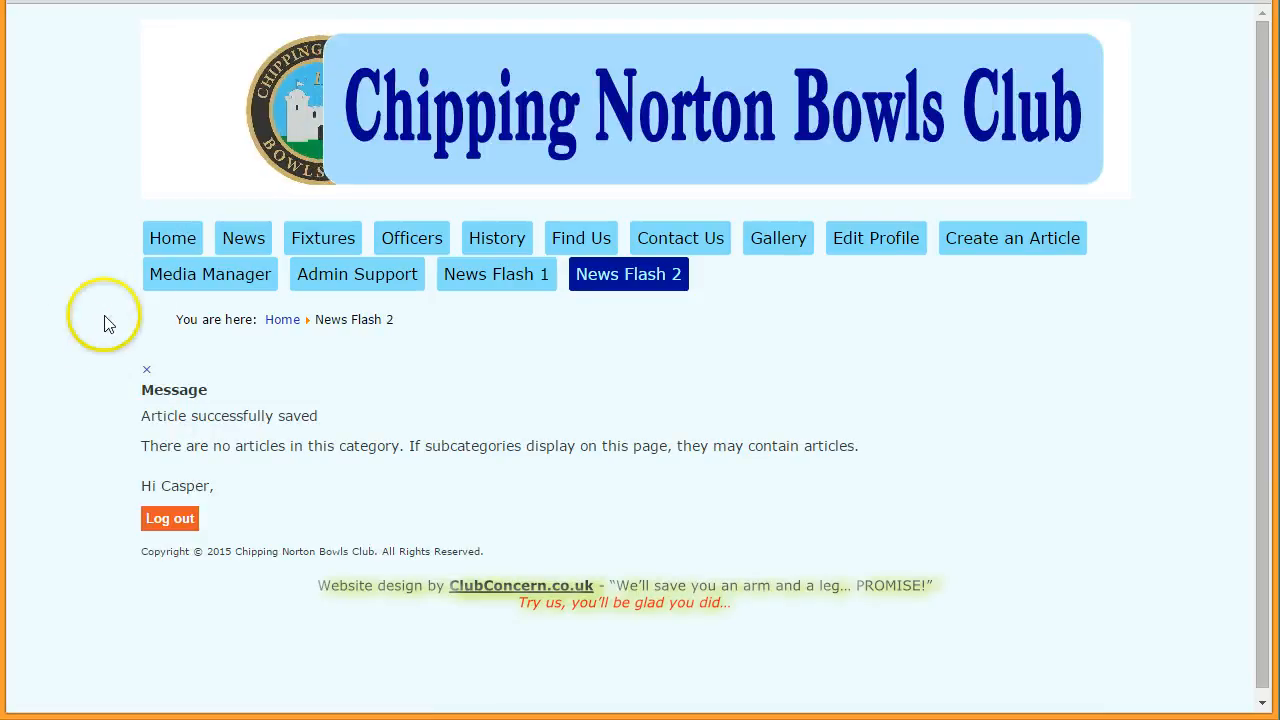
Step: Check on the home page how two published articles in the same news flash category are arranged
{"action": "left_click", "coordinate": [166, 243]}
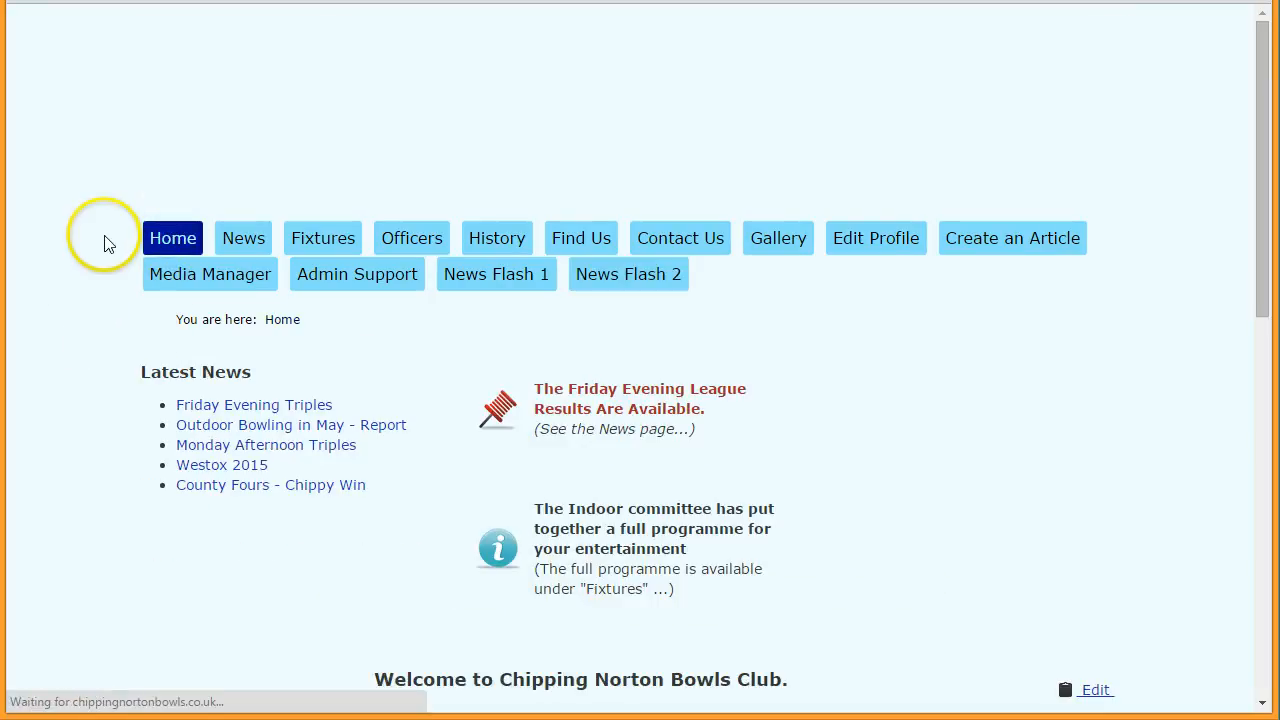
{"action": "scroll", "coordinate": [100, 255], "scroll_direction": "down", "scroll_amount": 3}
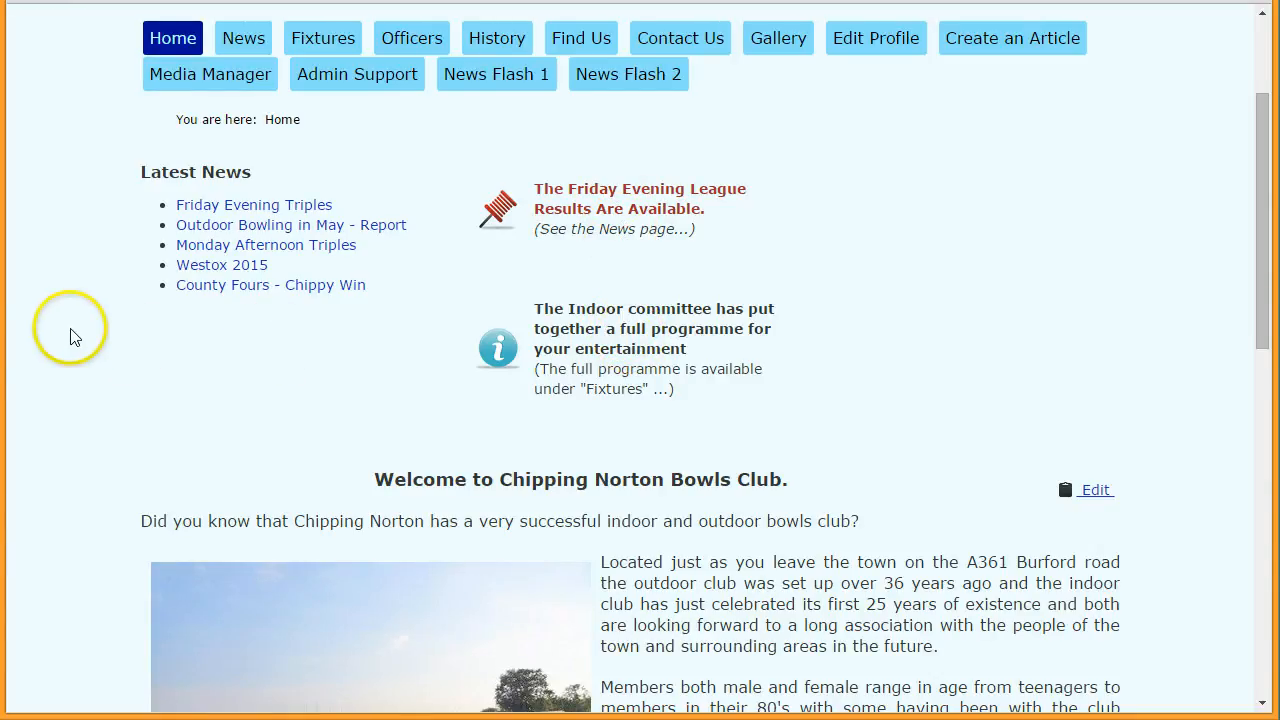
{"action": "scroll", "coordinate": [76, 335], "scroll_direction": "down", "scroll_amount": 2}
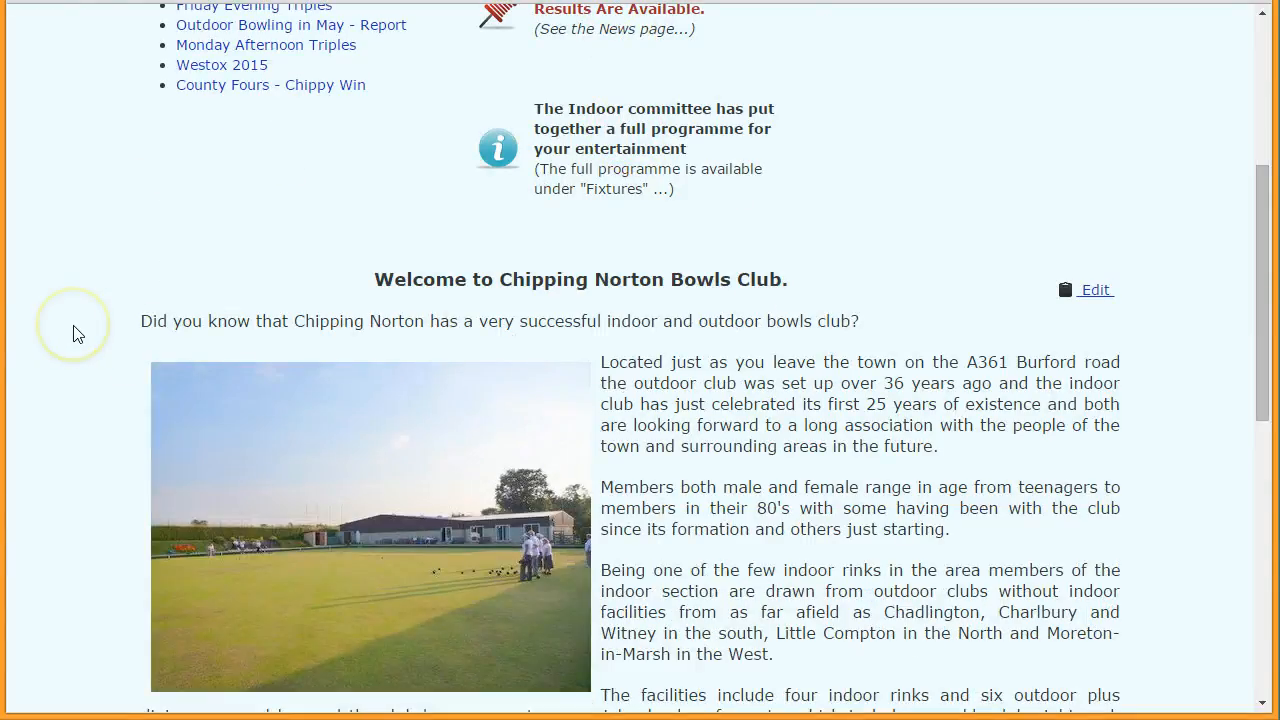
{"action": "scroll", "coordinate": [76, 335], "scroll_direction": "up", "scroll_amount": 1}
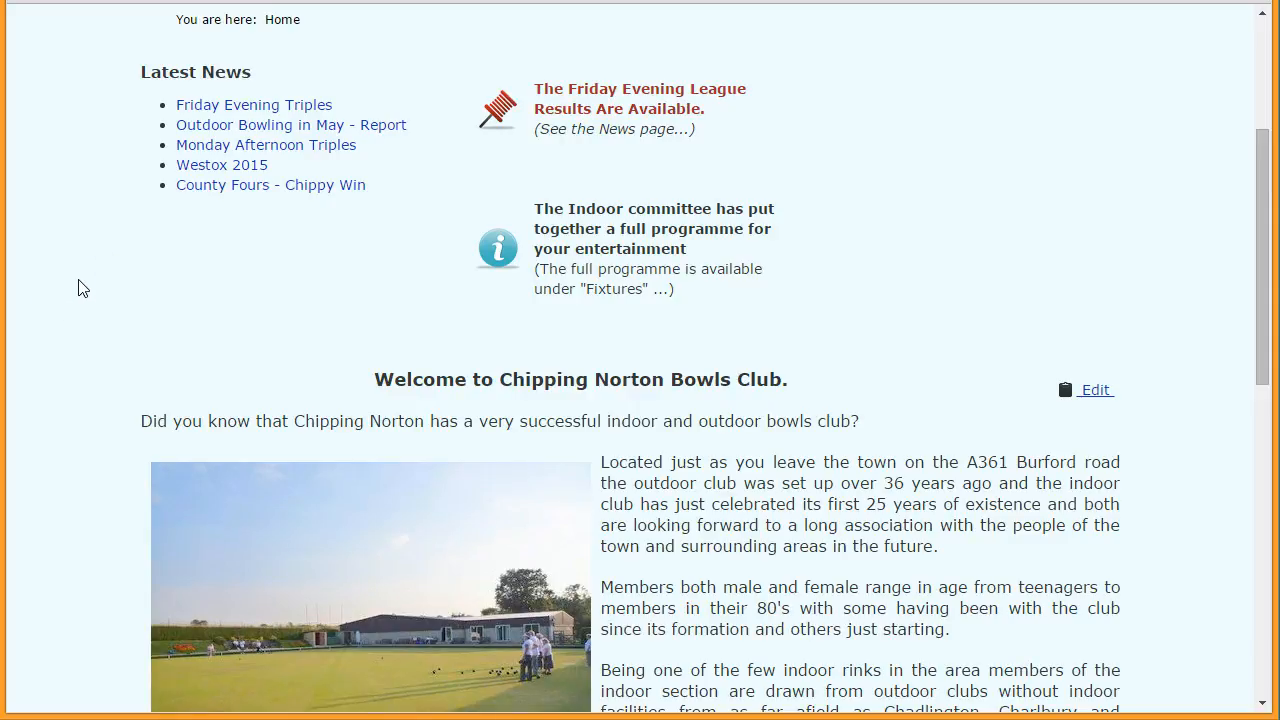
{"action": "scroll", "coordinate": [83, 289], "scroll_direction": "up", "scroll_amount": 2}
Step: Set the News Flash 1 article "The Friday Evening League Results" to Unpublished and save it
{"action": "left_click", "coordinate": [83, 306]}
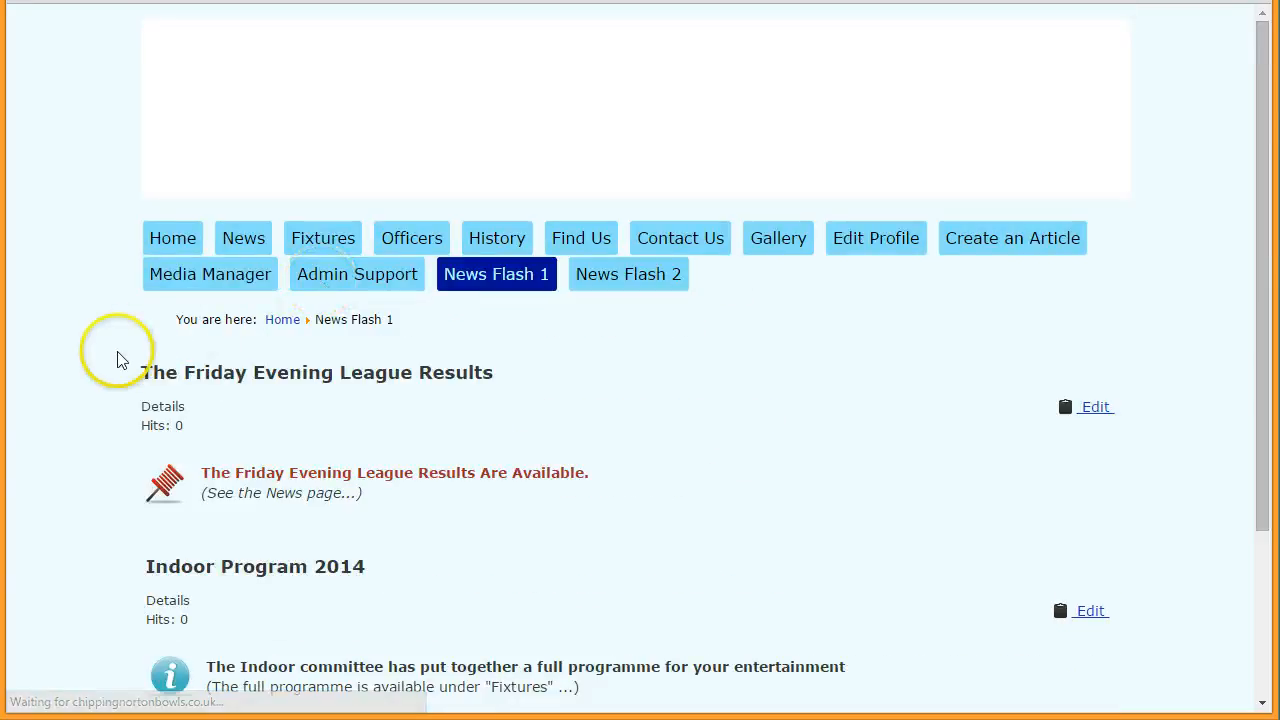
{"action": "left_click", "coordinate": [1101, 408]}
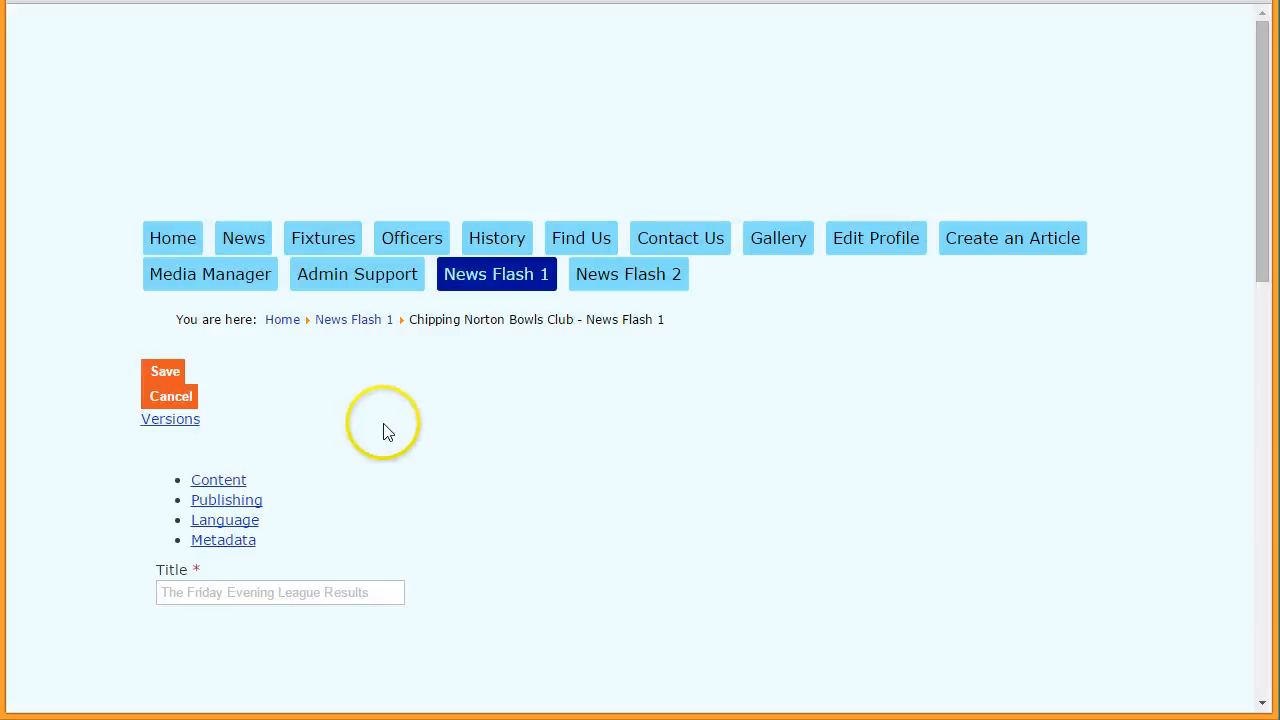
{"action": "scroll", "coordinate": [68, 415], "scroll_direction": "down", "scroll_amount": 2}
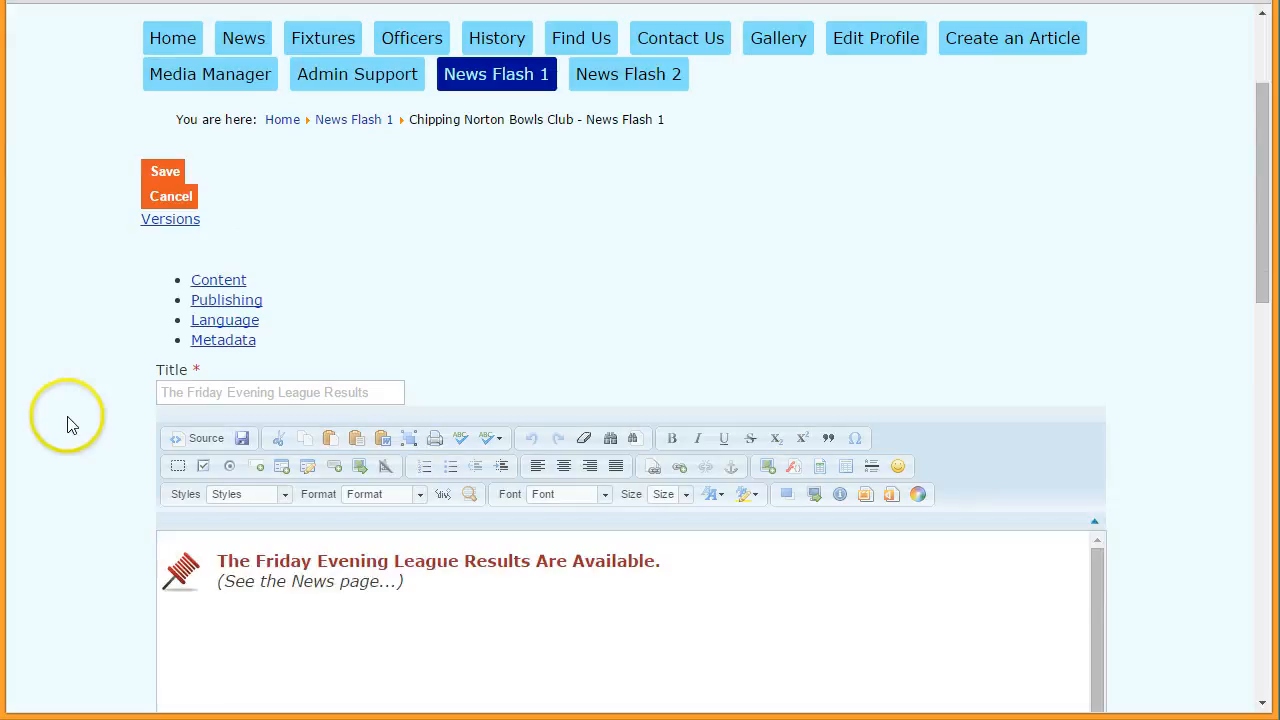
{"action": "scroll", "coordinate": [72, 418], "scroll_direction": "down", "scroll_amount": 6}
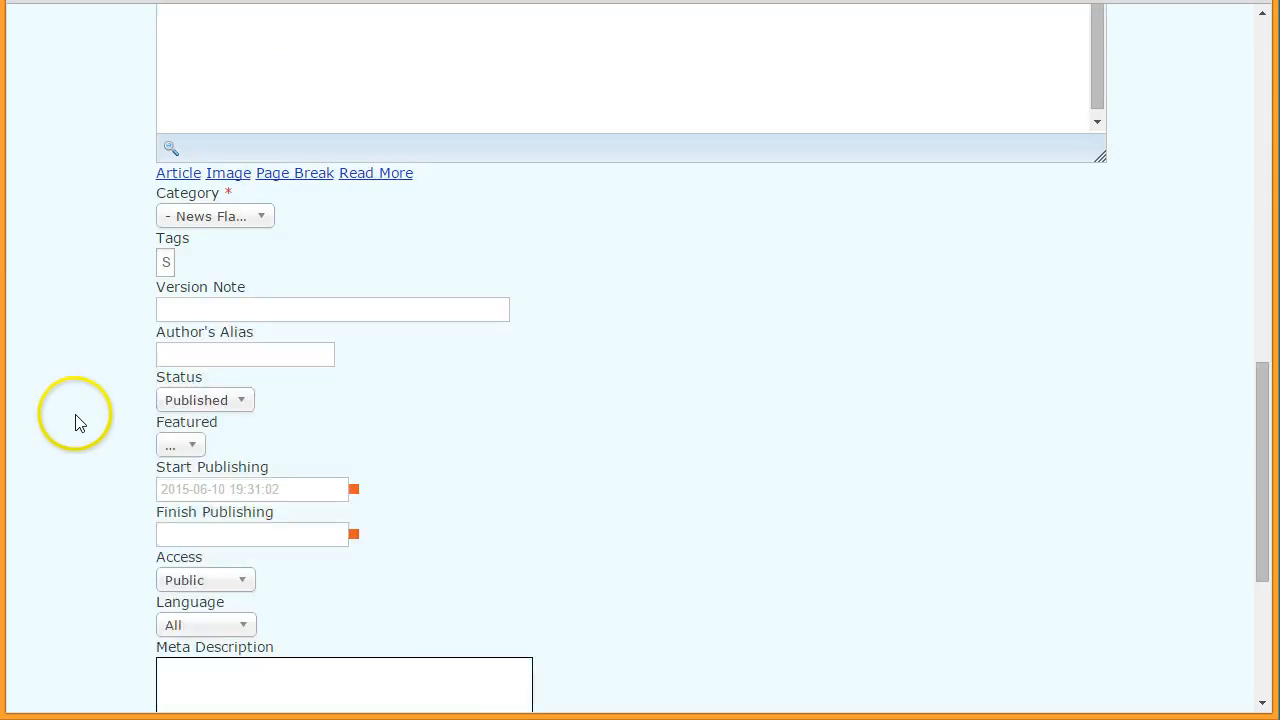
{"action": "left_click", "coordinate": [244, 401]}
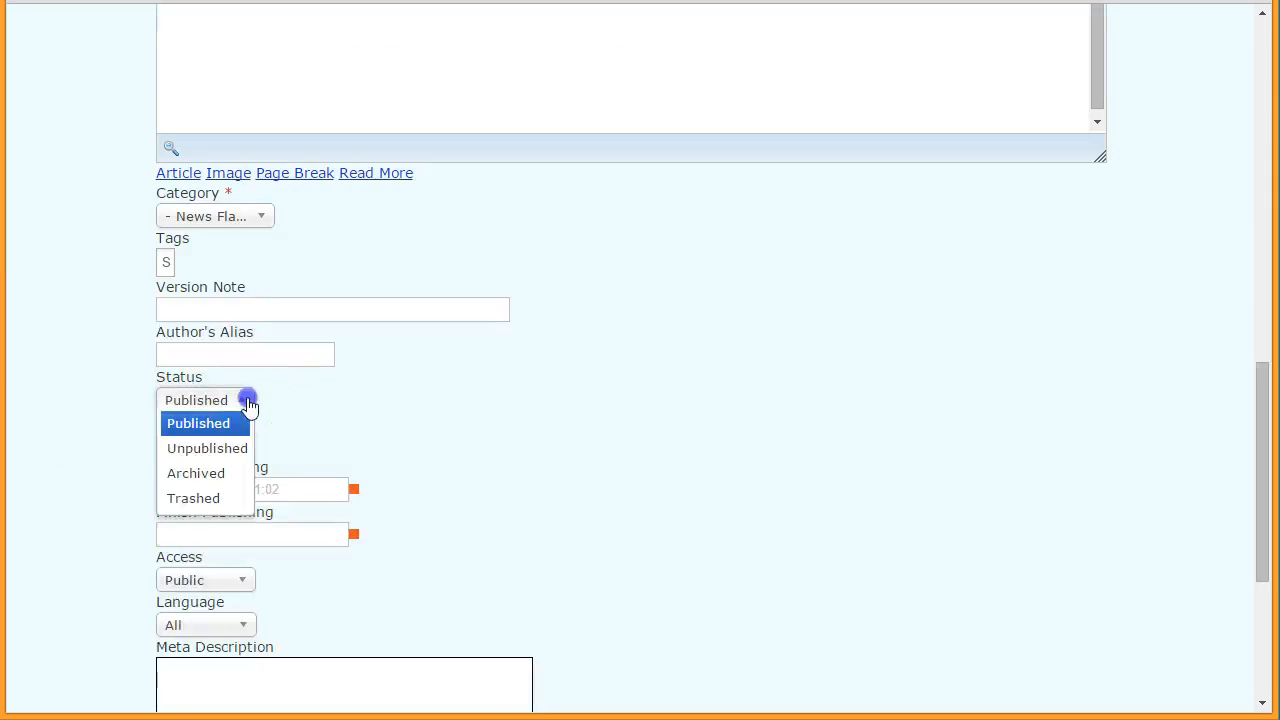
{"action": "left_click", "coordinate": [220, 448]}
{"action": "scroll", "coordinate": [90, 380], "scroll_direction": "up", "scroll_amount": 8}
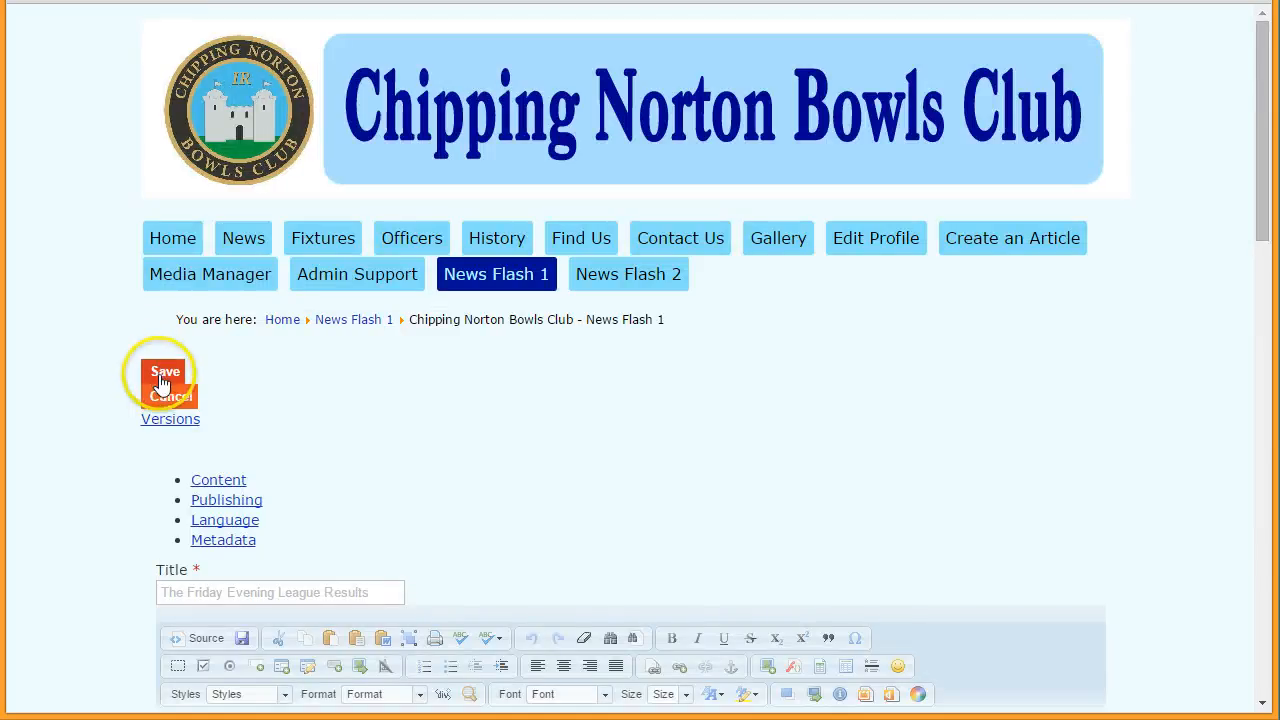
{"action": "left_click", "coordinate": [164, 374]}
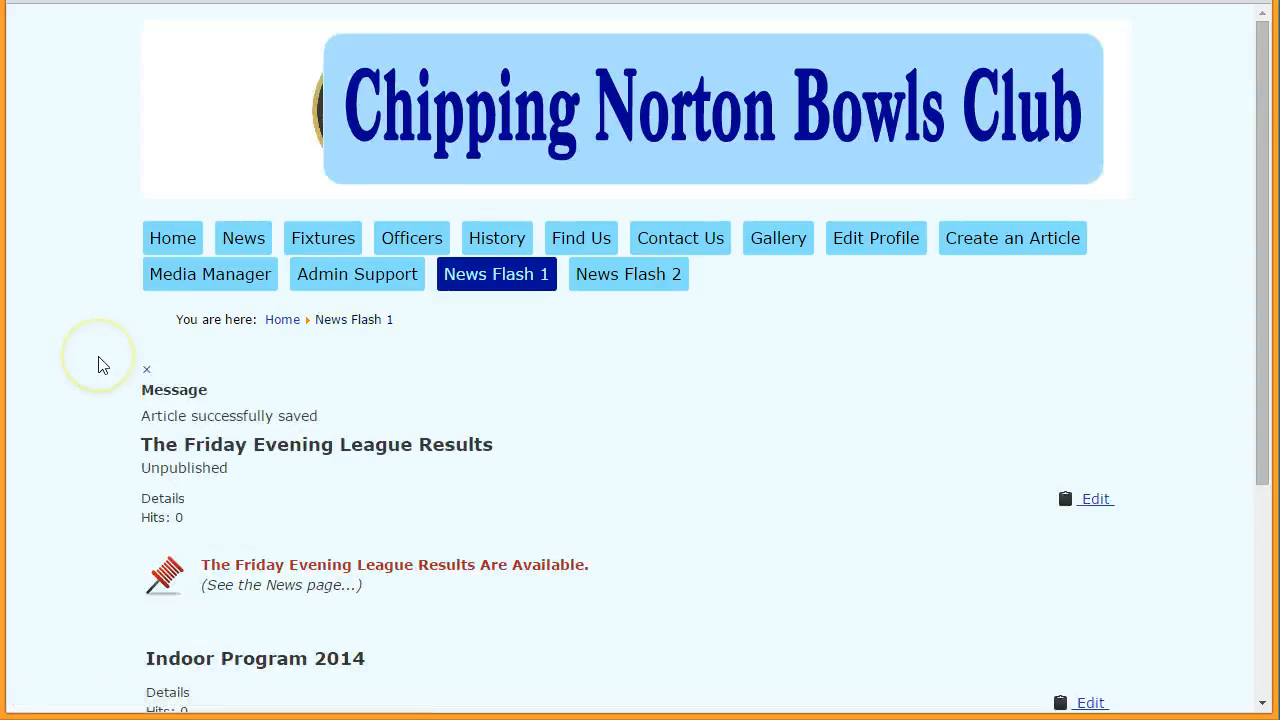
Step: Set the News Flash 1 article "Indoor Program 2014" to Unpublished, save it and return to the home page
{"action": "scroll", "coordinate": [98, 365], "scroll_direction": "down", "scroll_amount": 3}
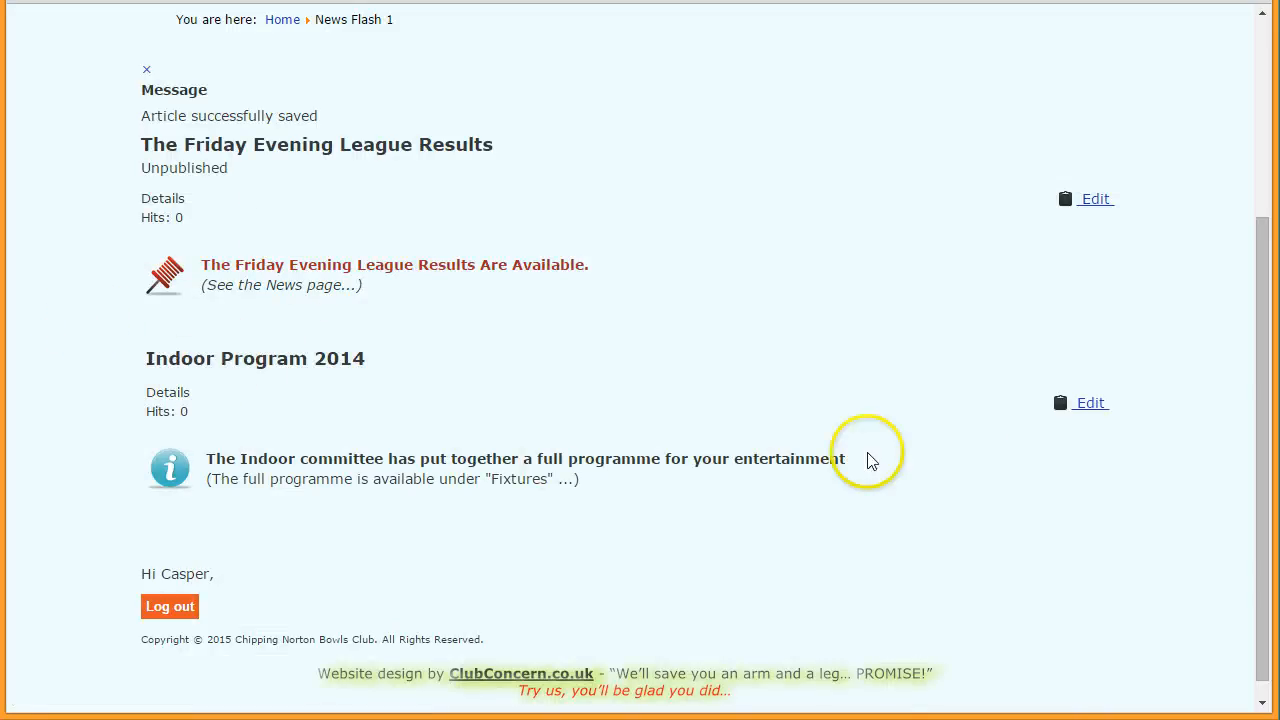
{"action": "left_click", "coordinate": [1091, 405]}
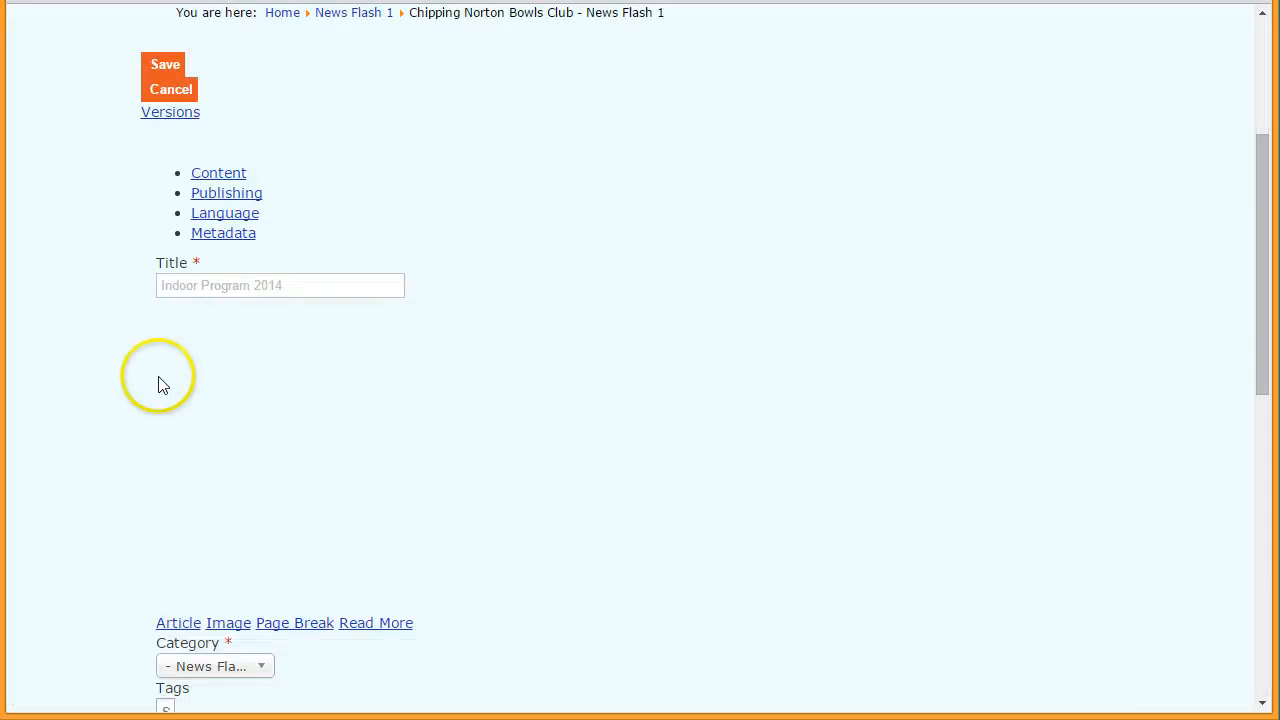
{"action": "scroll", "coordinate": [120, 371], "scroll_direction": "down", "scroll_amount": 10}
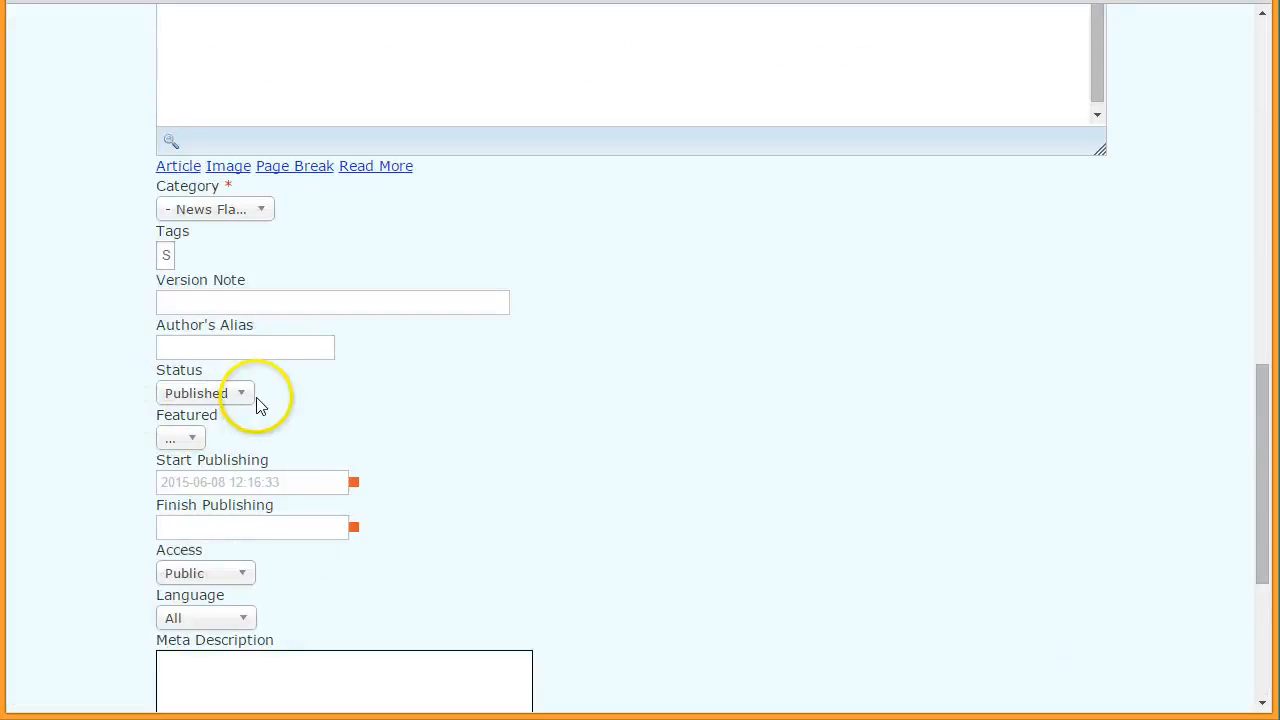
{"action": "left_click", "coordinate": [247, 401]}
{"action": "left_click", "coordinate": [234, 442]}
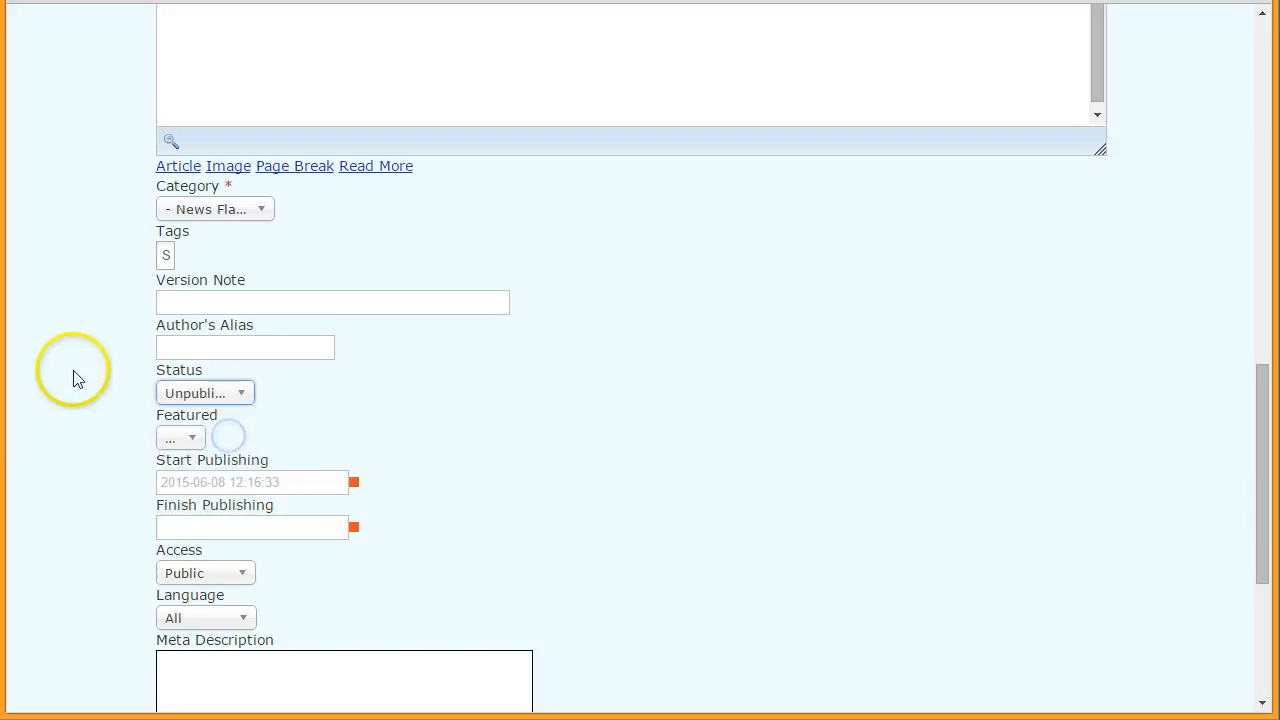
{"action": "scroll", "coordinate": [84, 342], "scroll_direction": "up", "scroll_amount": 10}
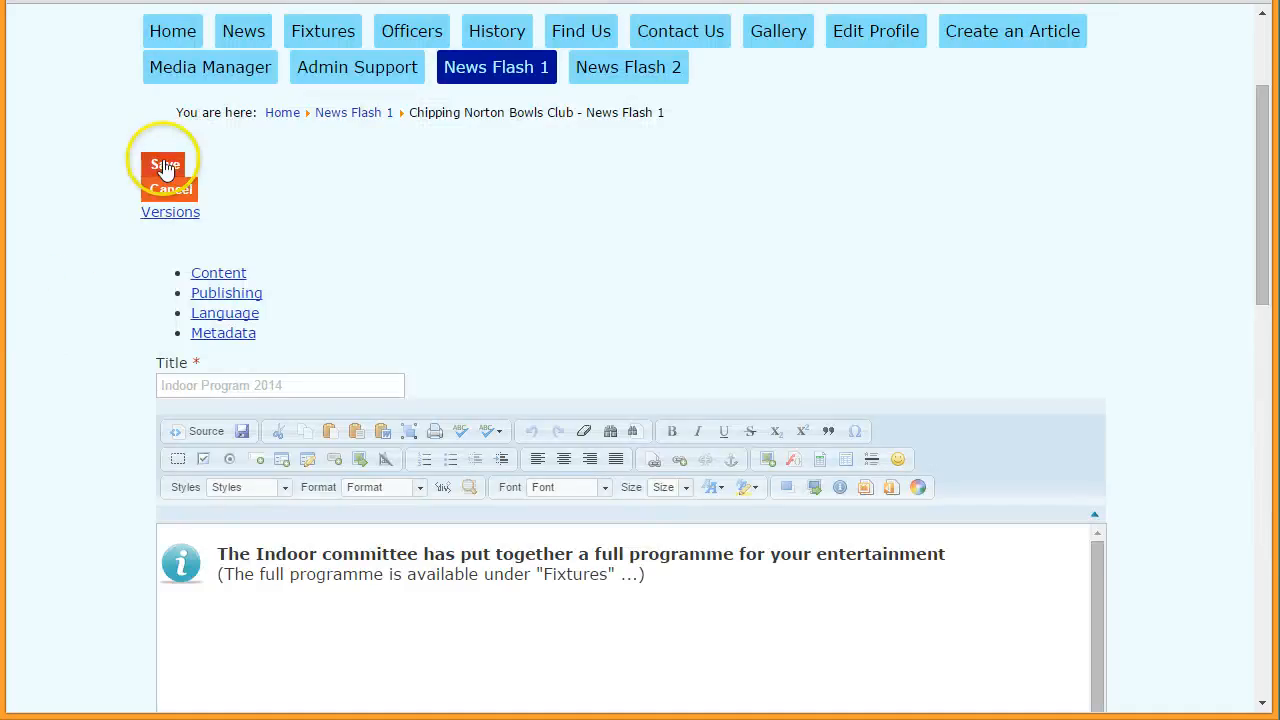
{"action": "left_click", "coordinate": [160, 164]}
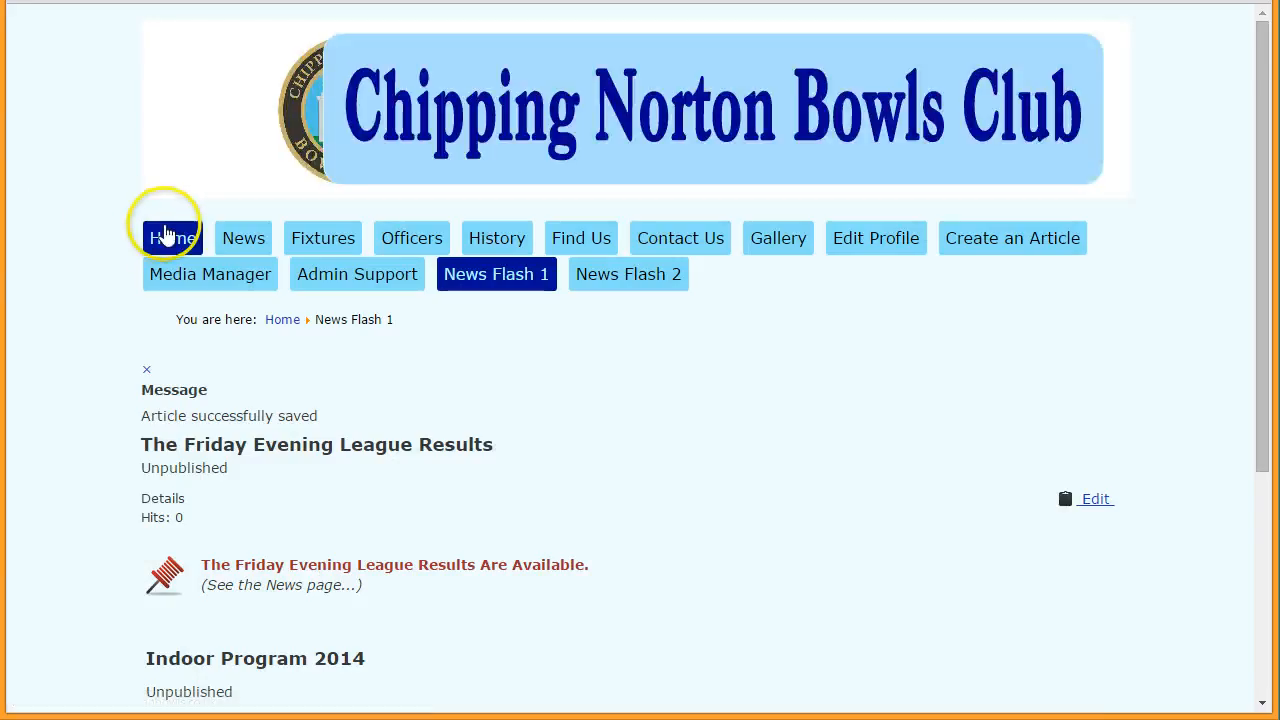
{"action": "left_click", "coordinate": [172, 244]}
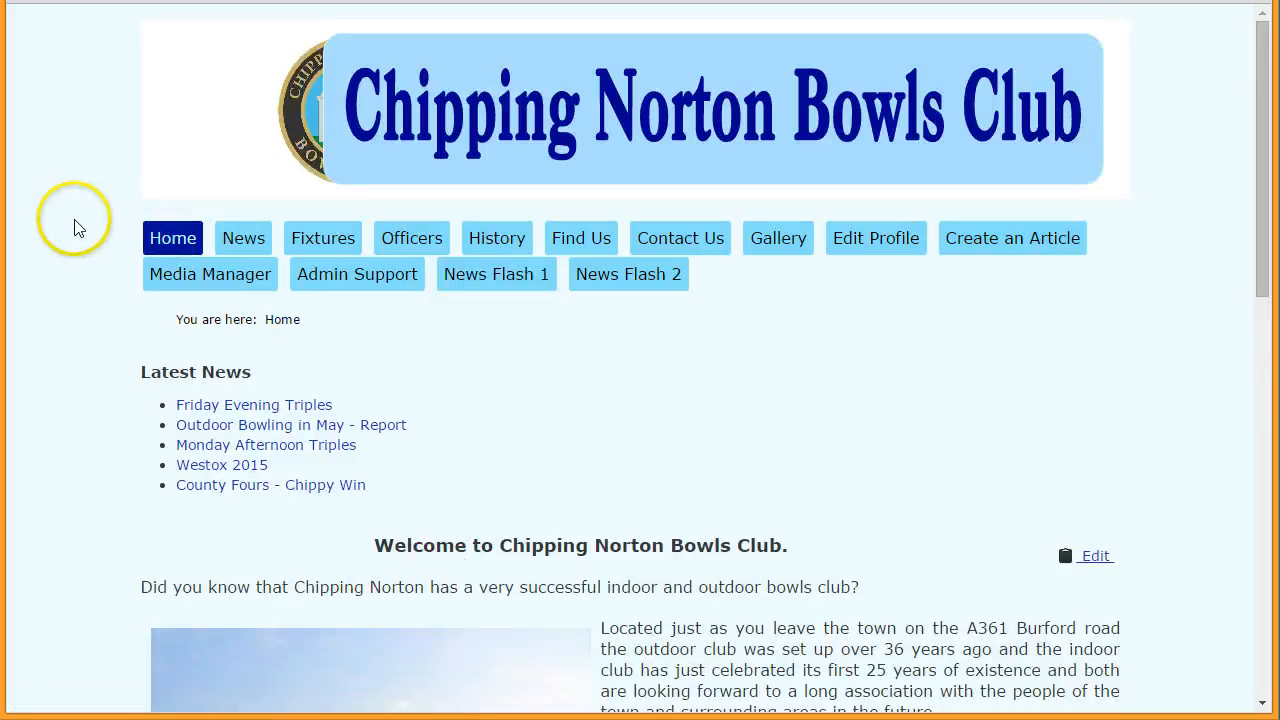